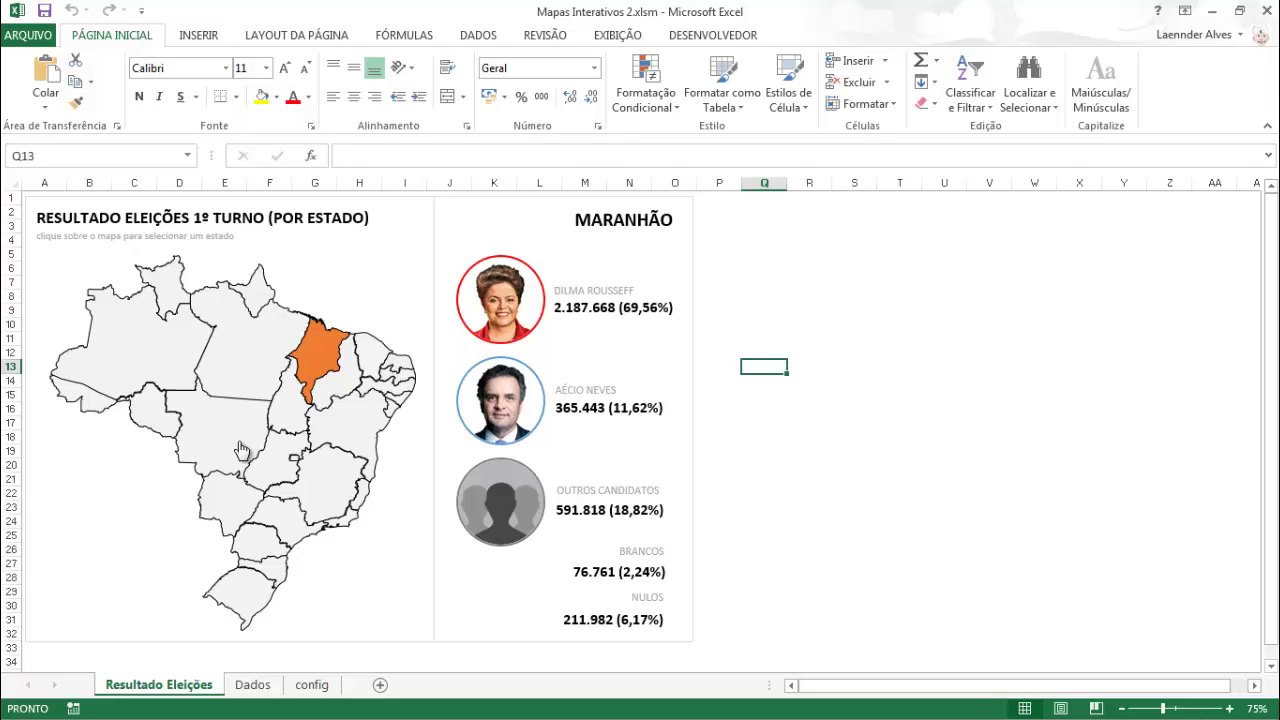
View the election results of several states on the interactive map, including Mato Grosso, Mato Grosso do Sul, Amazonas, Maranhão and Pará.
left_click(227, 371)
left_click(230, 450)
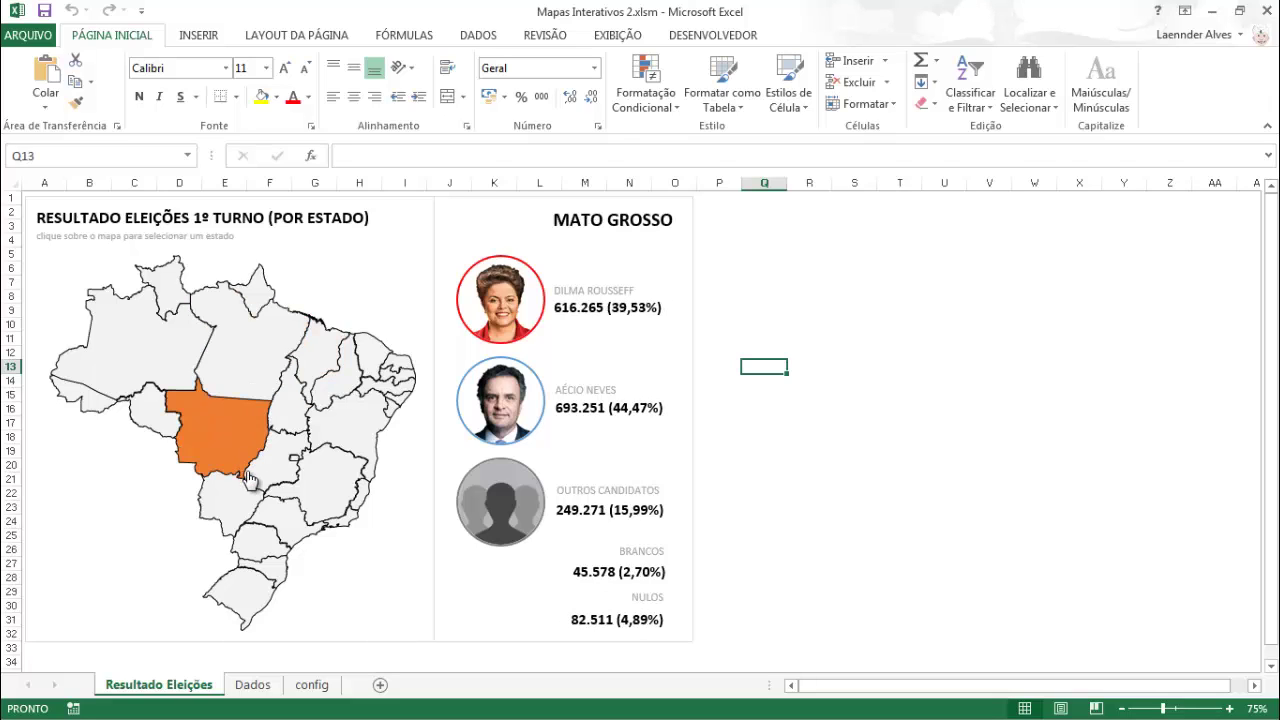
left_click(233, 516)
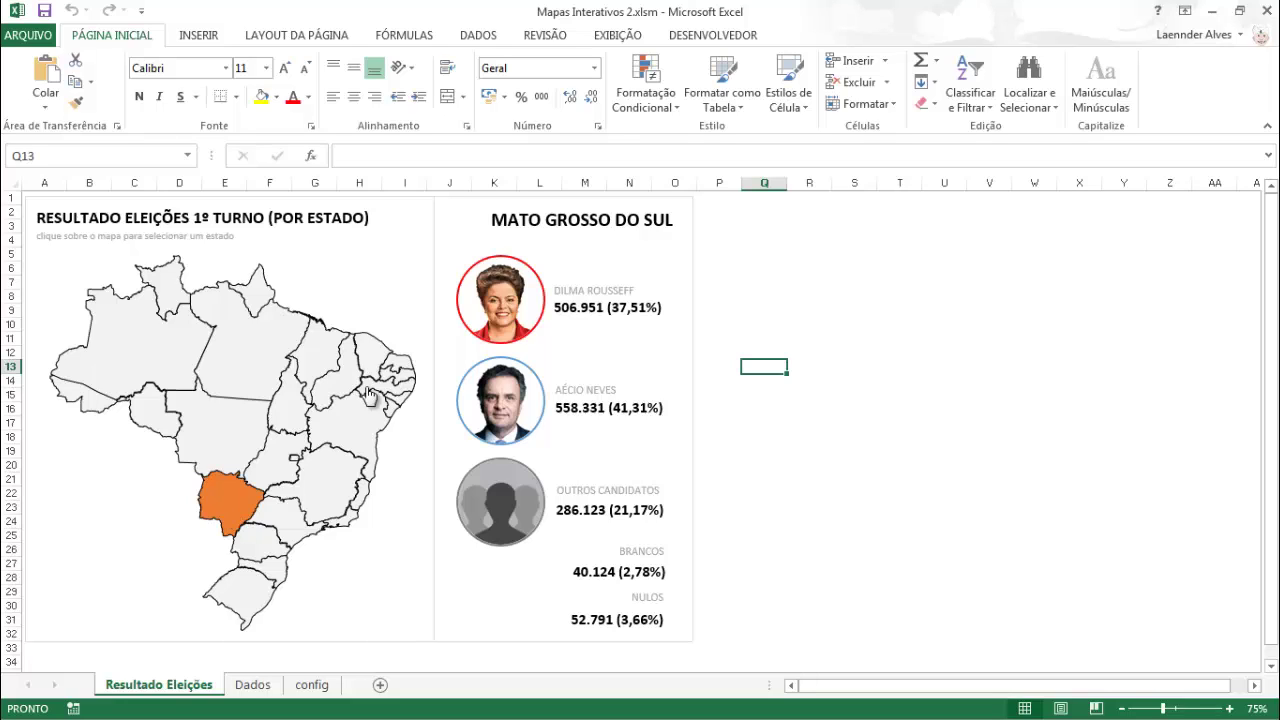
left_click(245, 357)
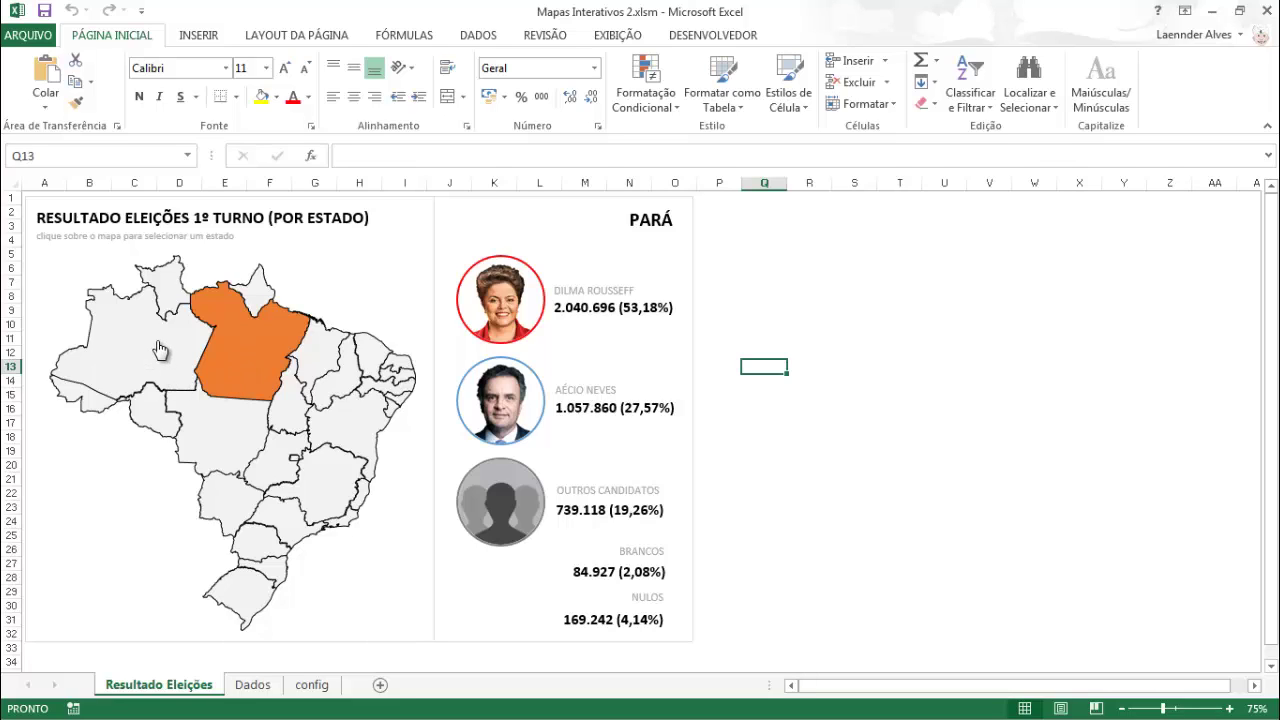
left_click(186, 378)
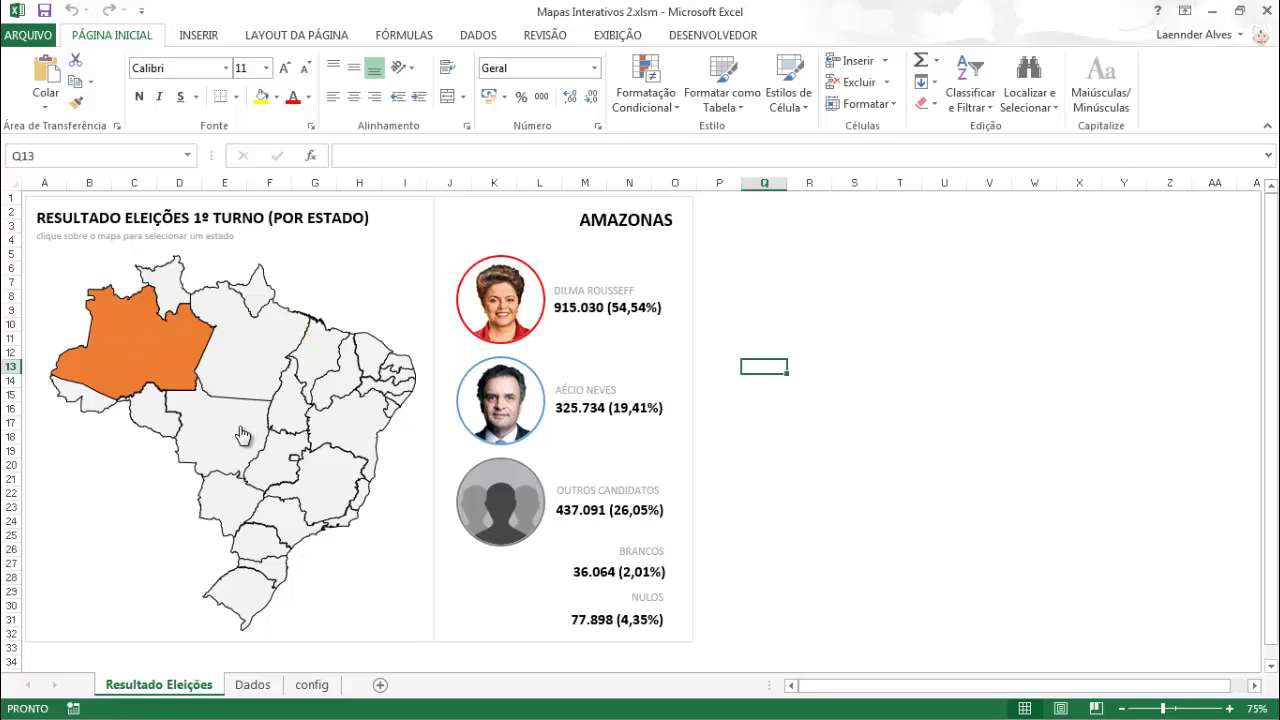
left_click(243, 432)
left_click(306, 396)
left_click(328, 386)
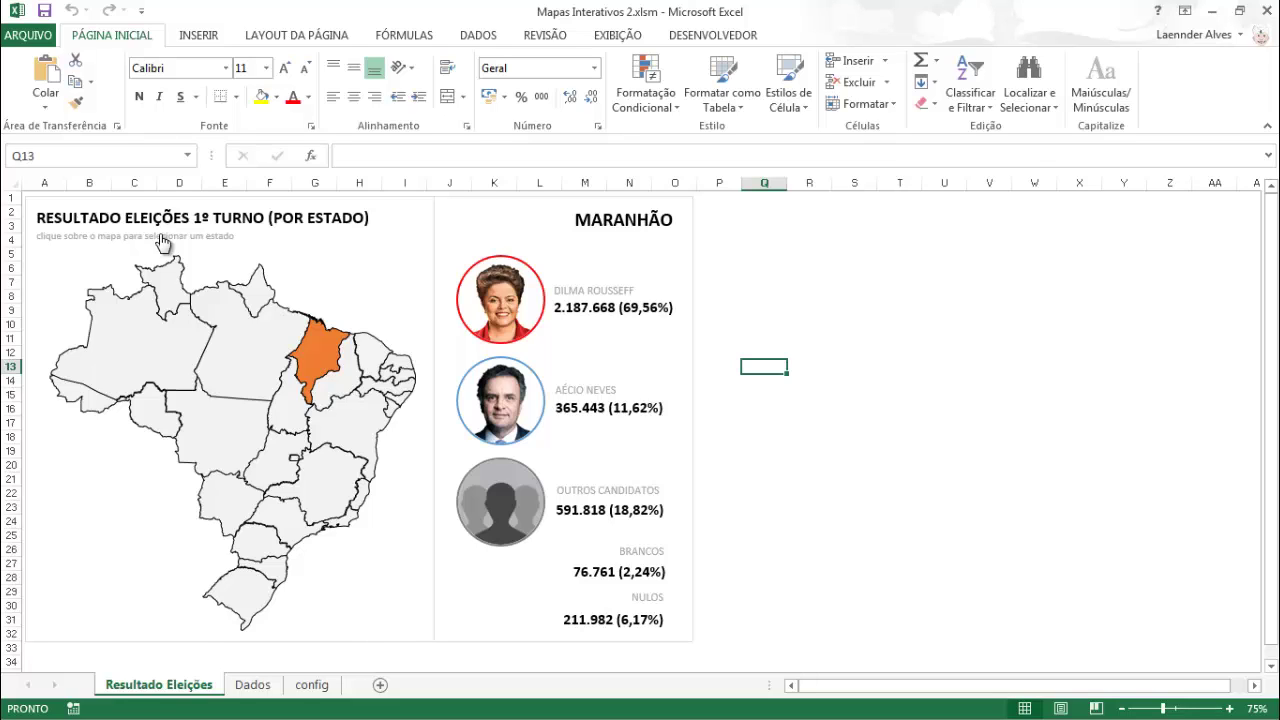
left_click(250, 360)
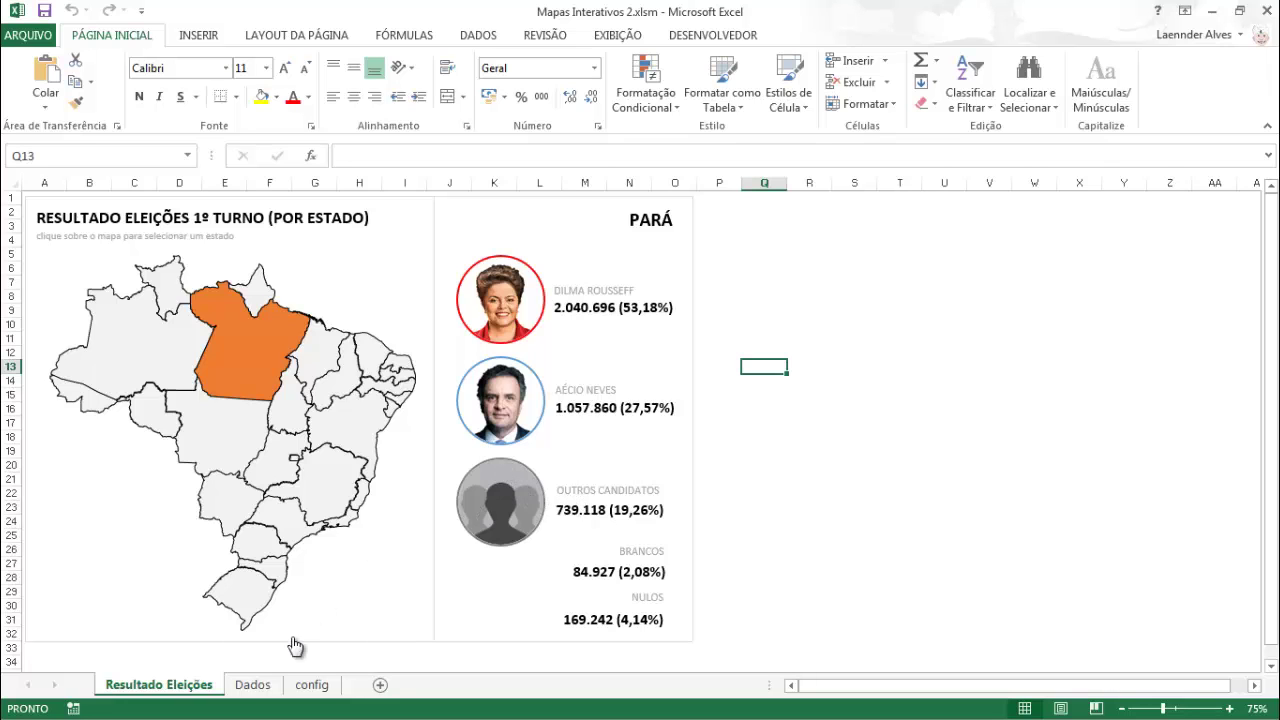
Open the Dados sheet and look through the vote table of all states down to Tocantins.
left_click(255, 685)
left_click(175, 280)
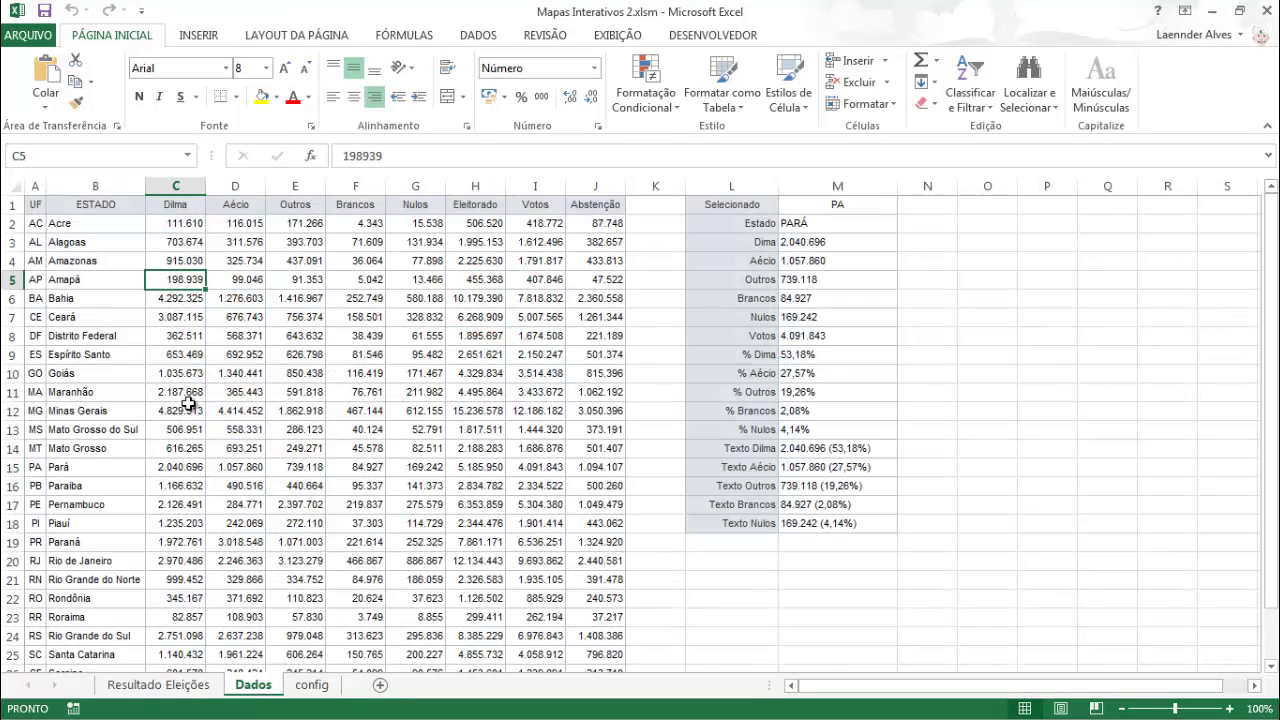
scroll(177, 331, "down", 2)
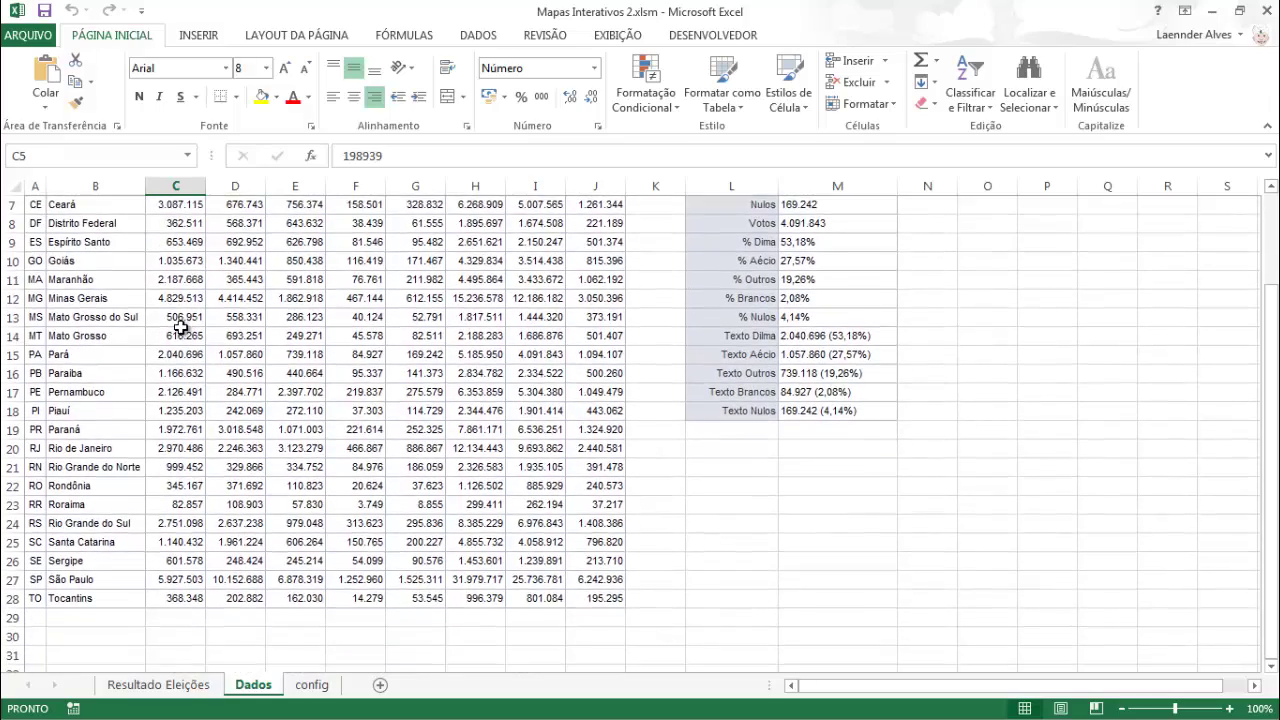
scroll(177, 331, "up", 2)
left_click(34, 229)
left_click(100, 227)
left_click(172, 227)
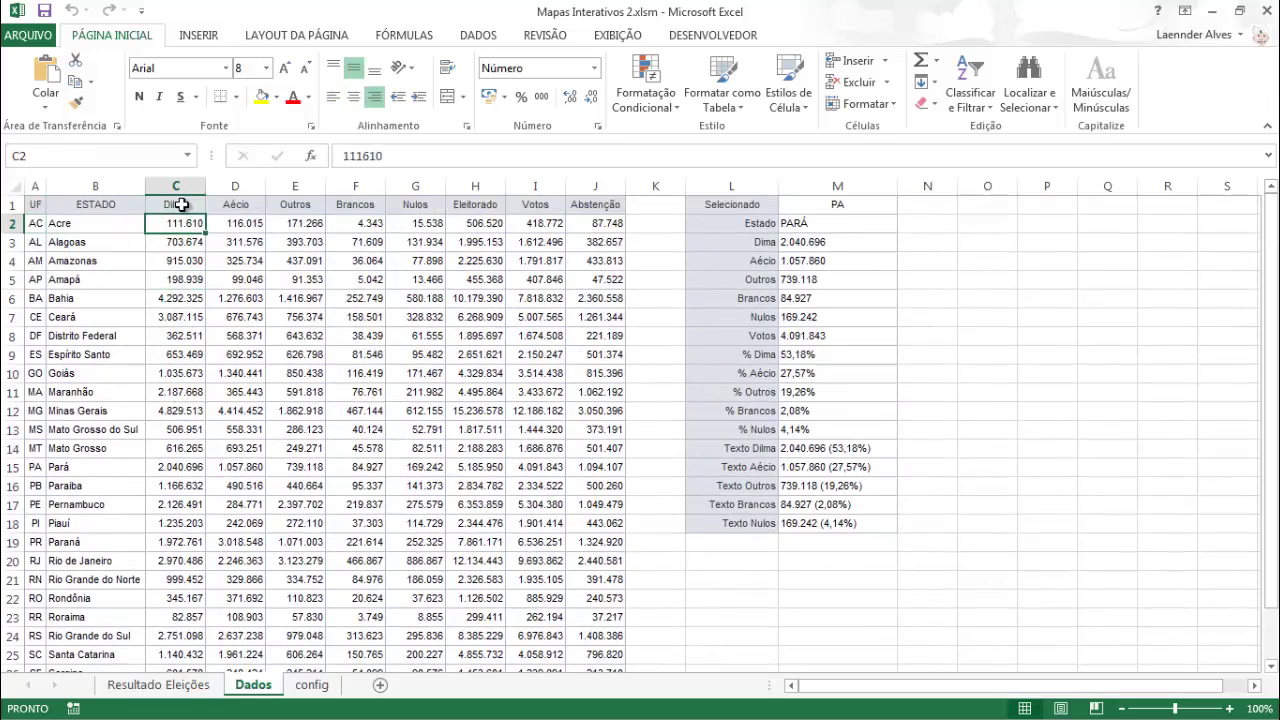
Examine the vote table's column headings from Dilma to Abstenção, Acre's voter figures and the UF heading.
left_click(183, 207)
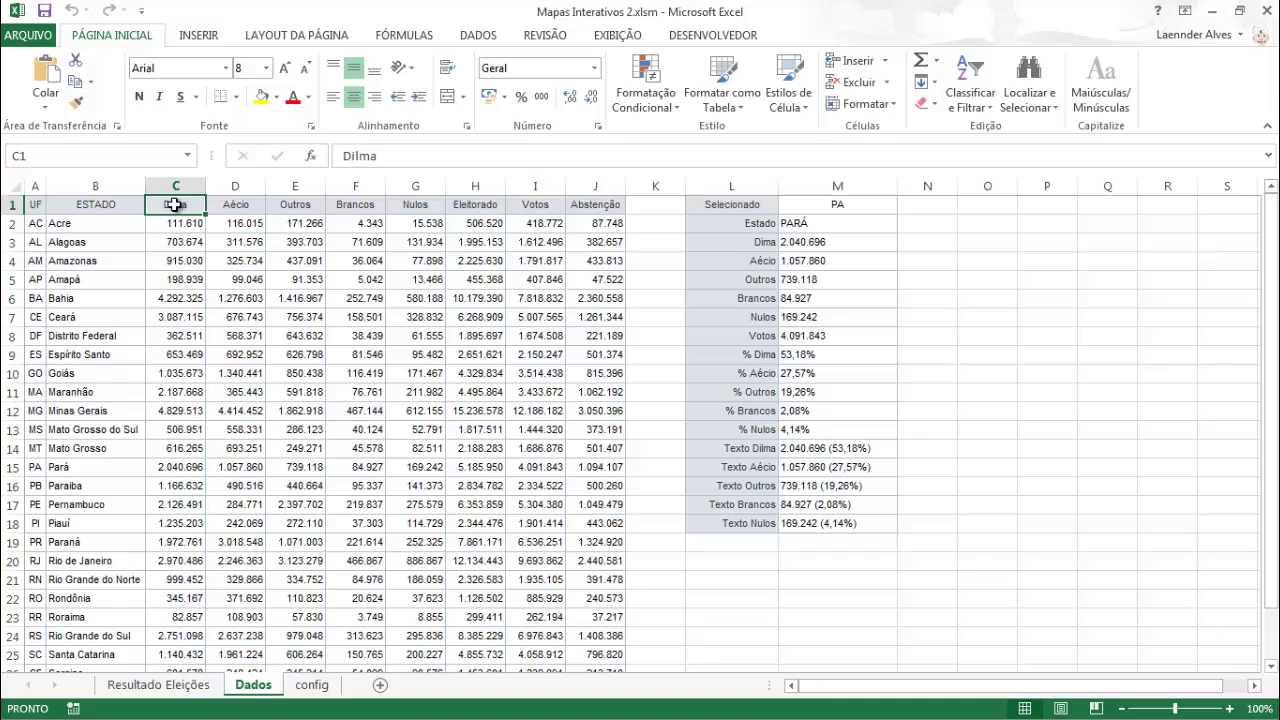
left_click(238, 209)
left_click(297, 207)
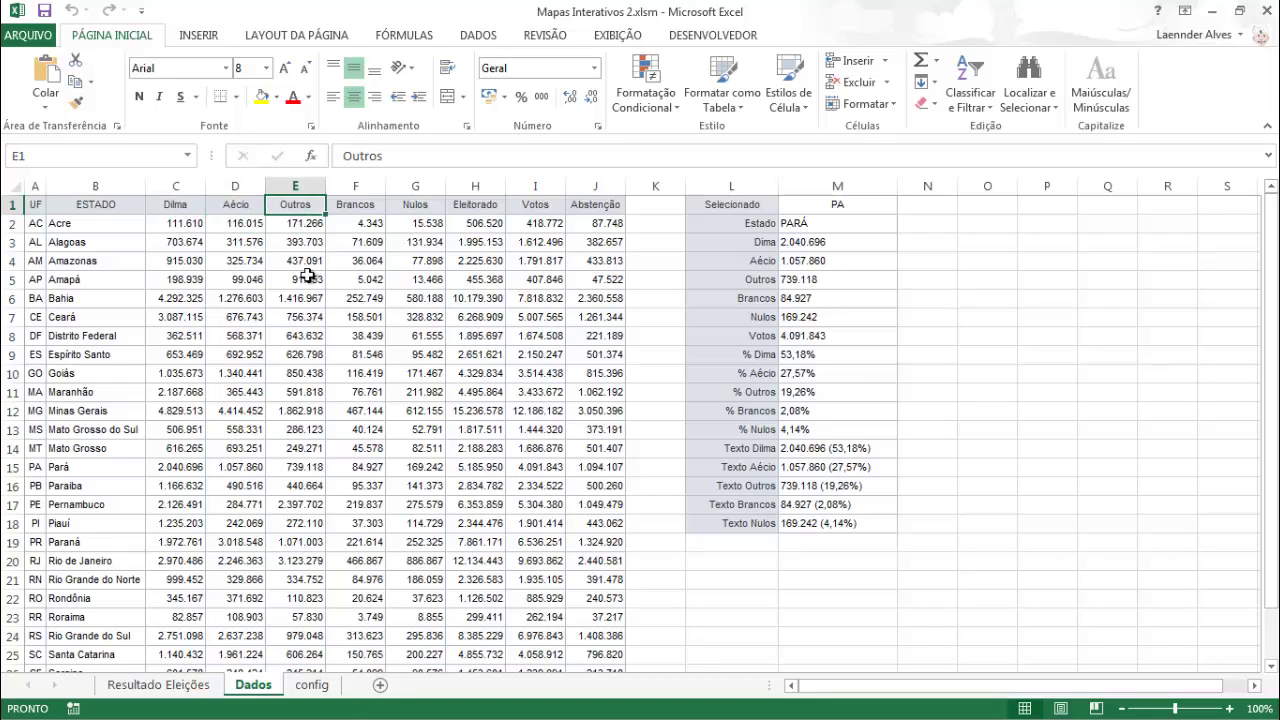
left_click(343, 207)
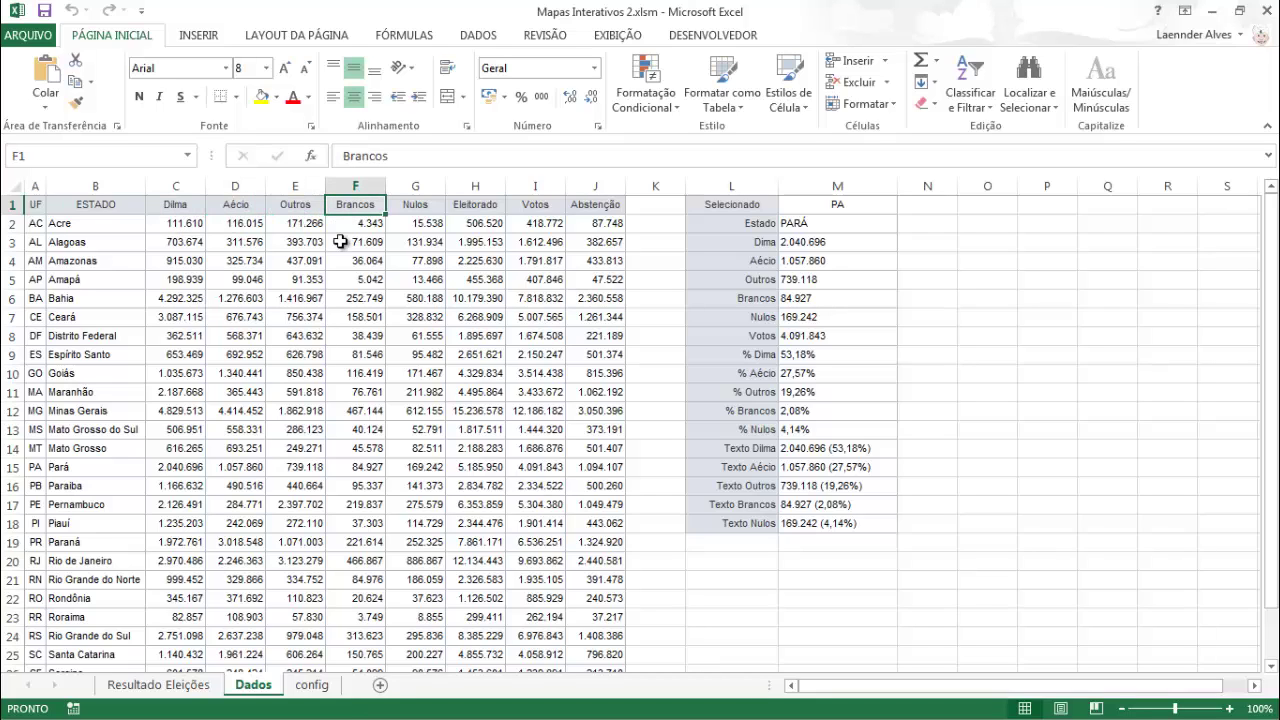
left_click(412, 207)
left_click(471, 207)
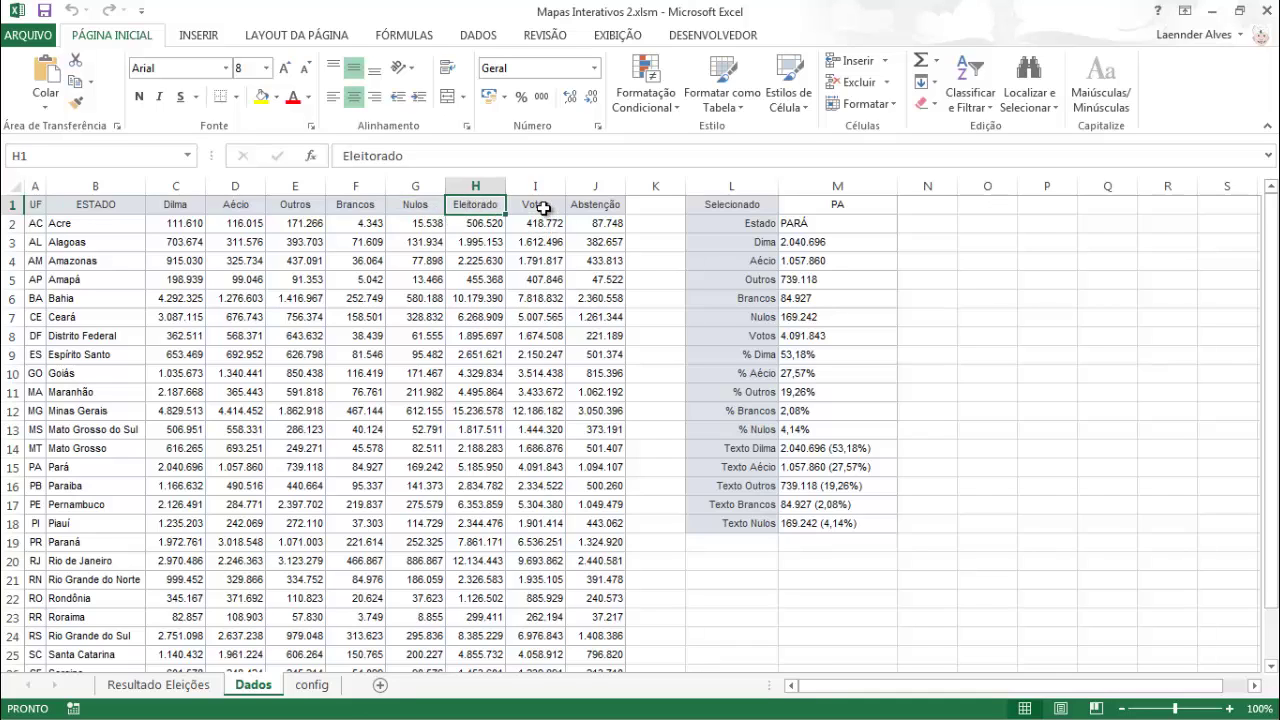
left_click(543, 207)
left_click(583, 207)
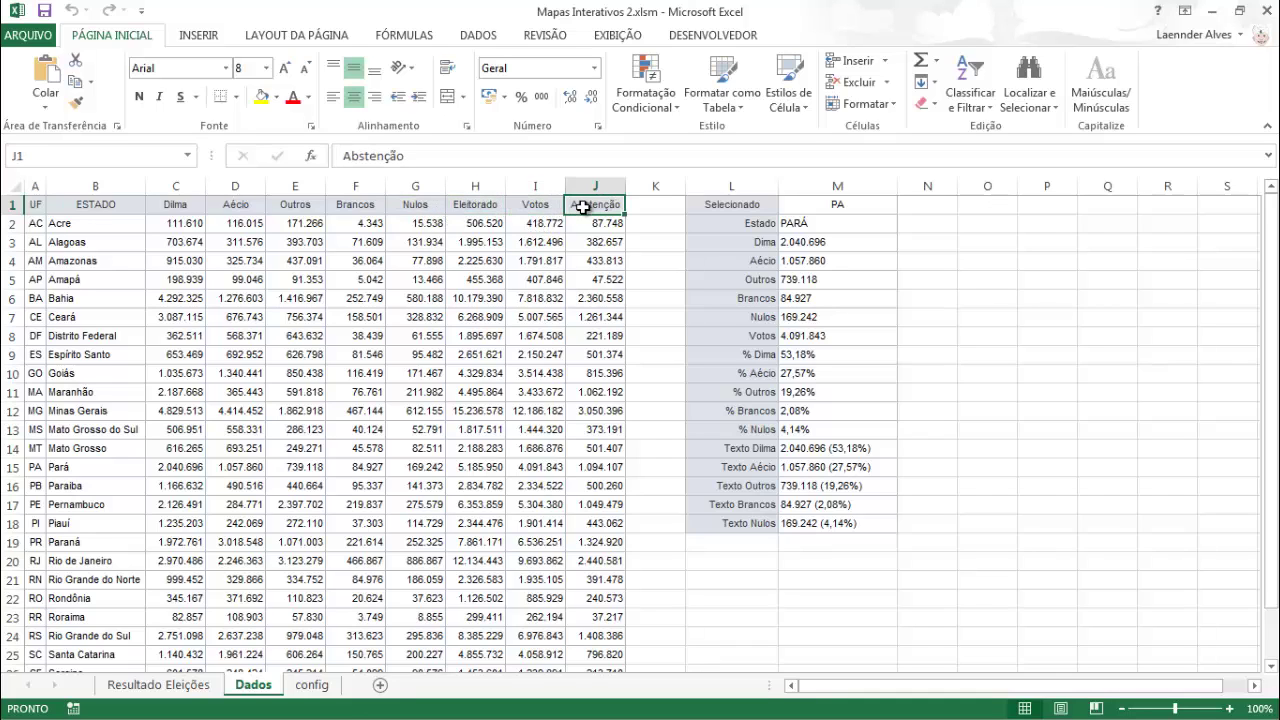
left_click(526, 226)
left_click(477, 224)
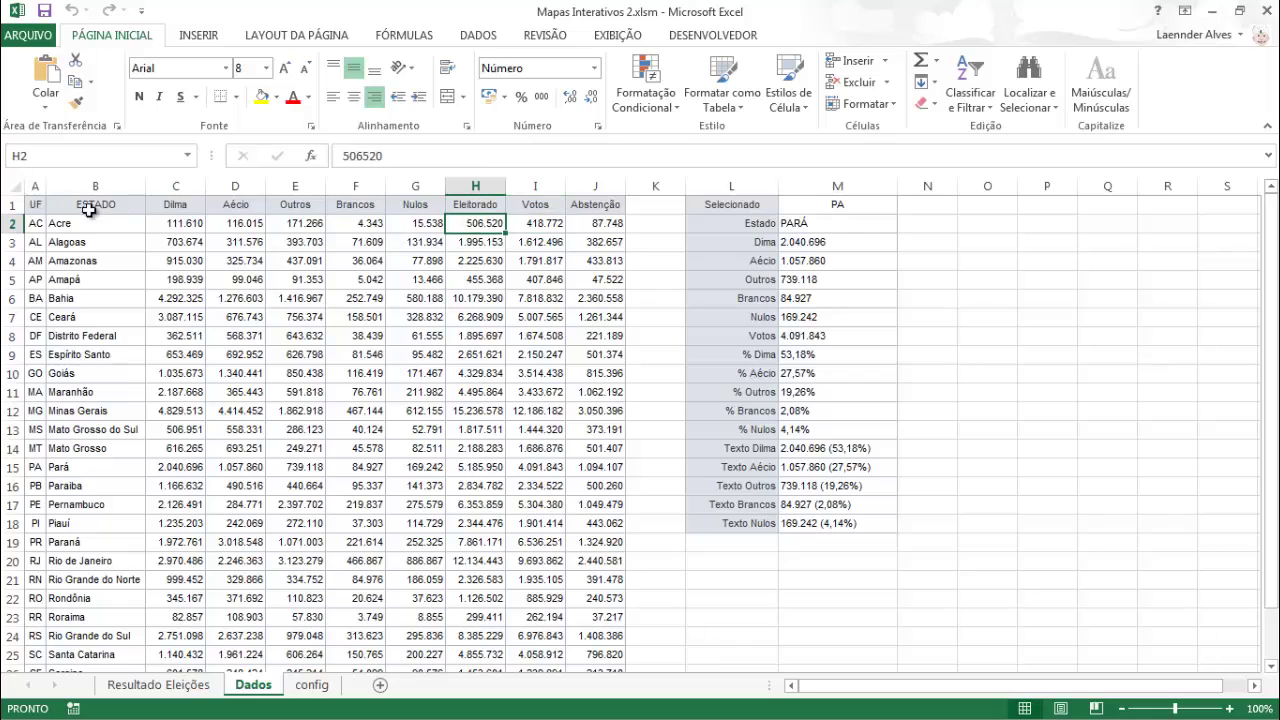
left_click(42, 207)
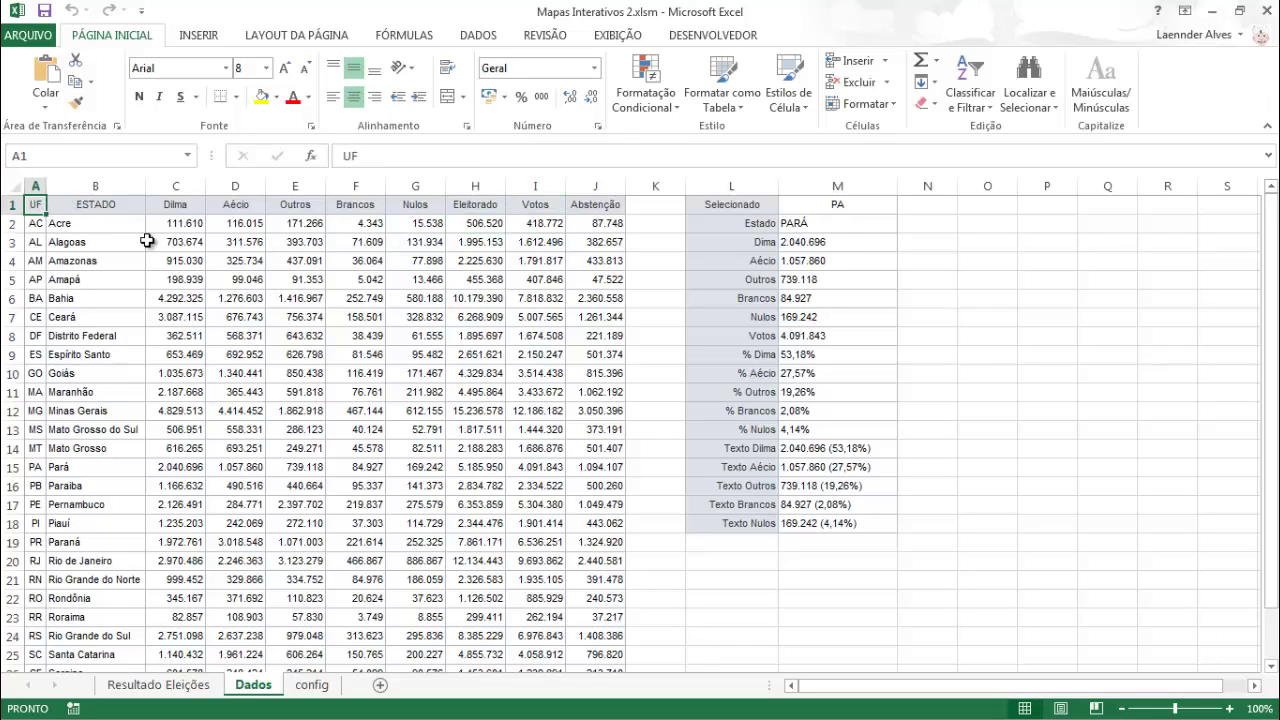
Switch to the workbook Aula - Mapas Interativos 2.xlsx and review its state table and the Selecionado block.
left_click(200, 688)
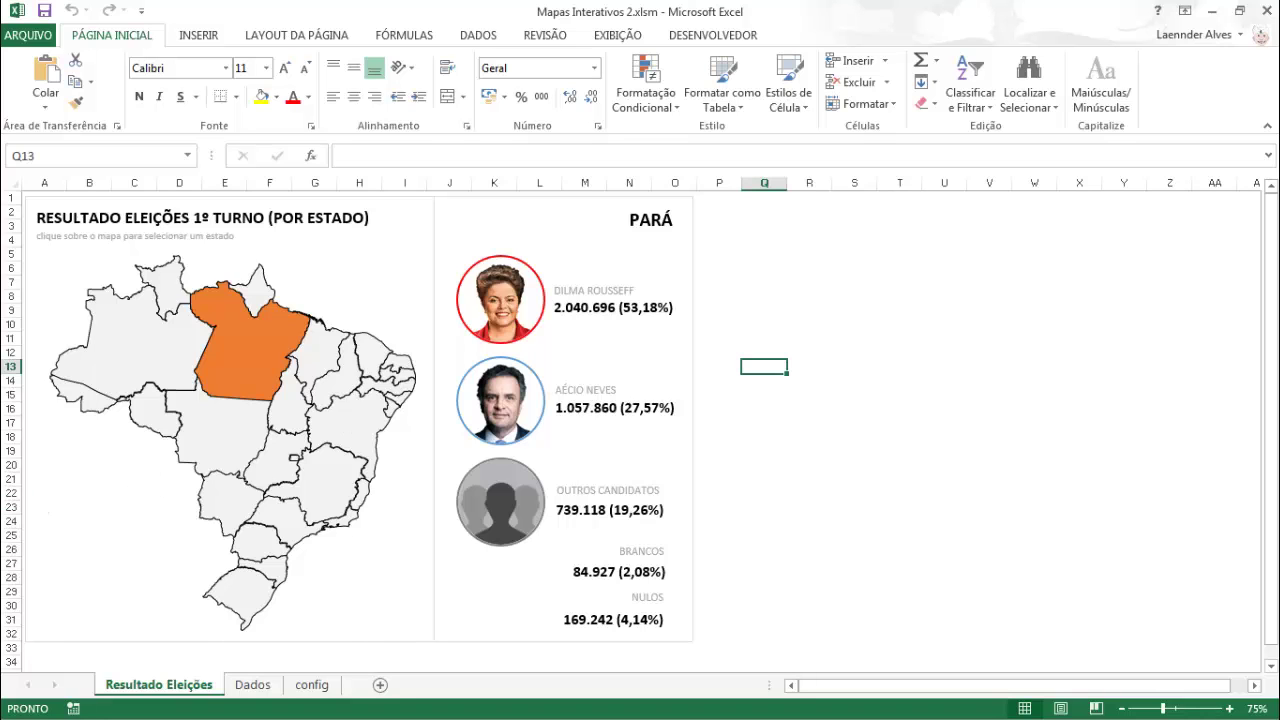
key("alt+Tab")
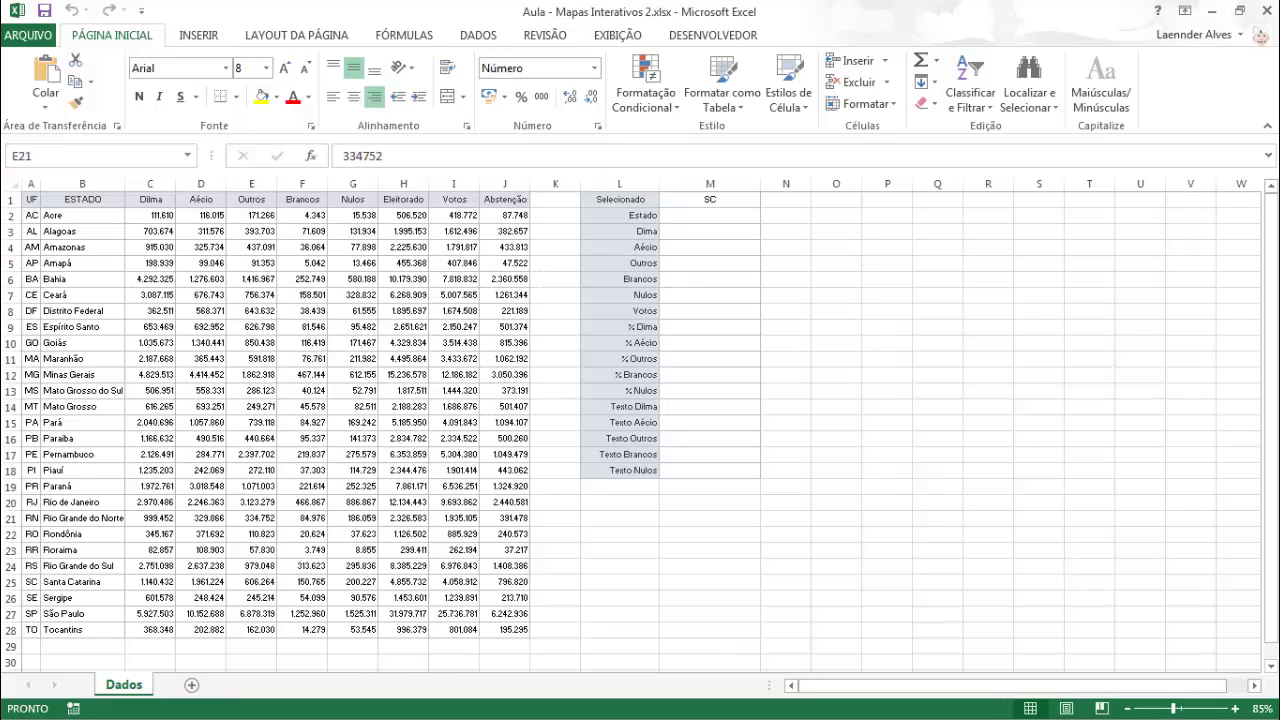
left_click(103, 384)
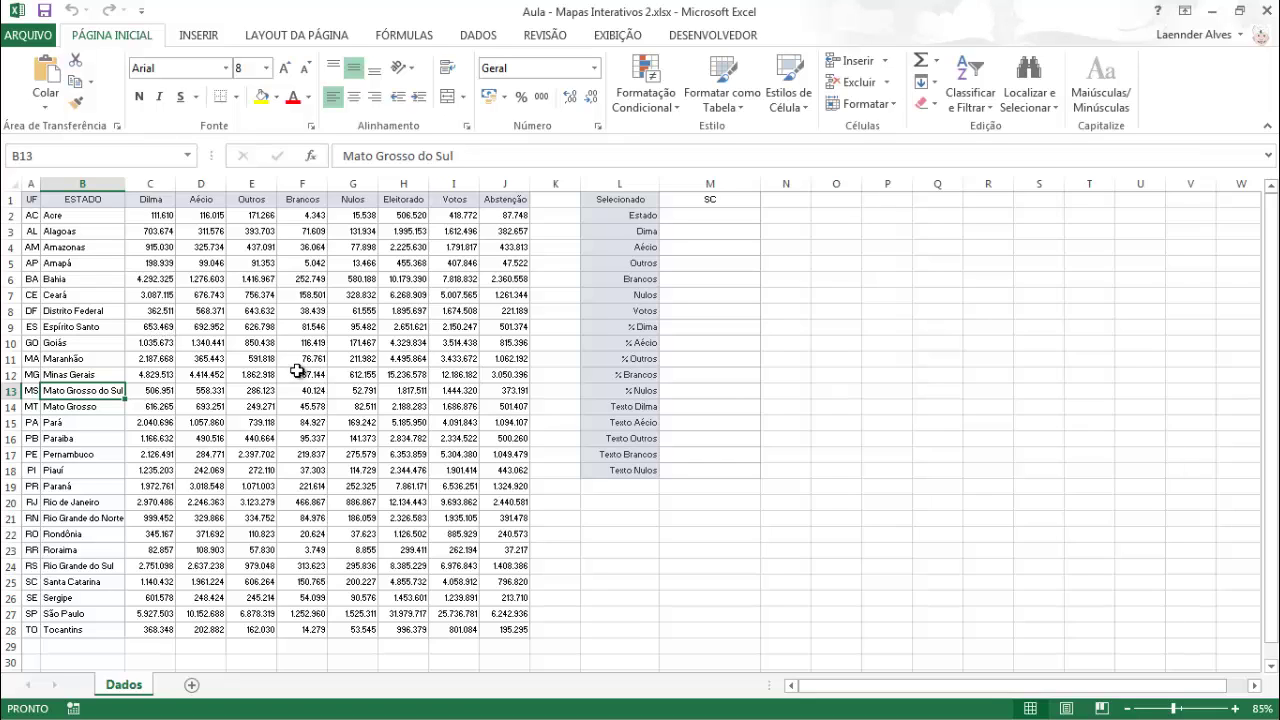
left_click_drag(620, 199, 694, 461)
left_click(418, 330)
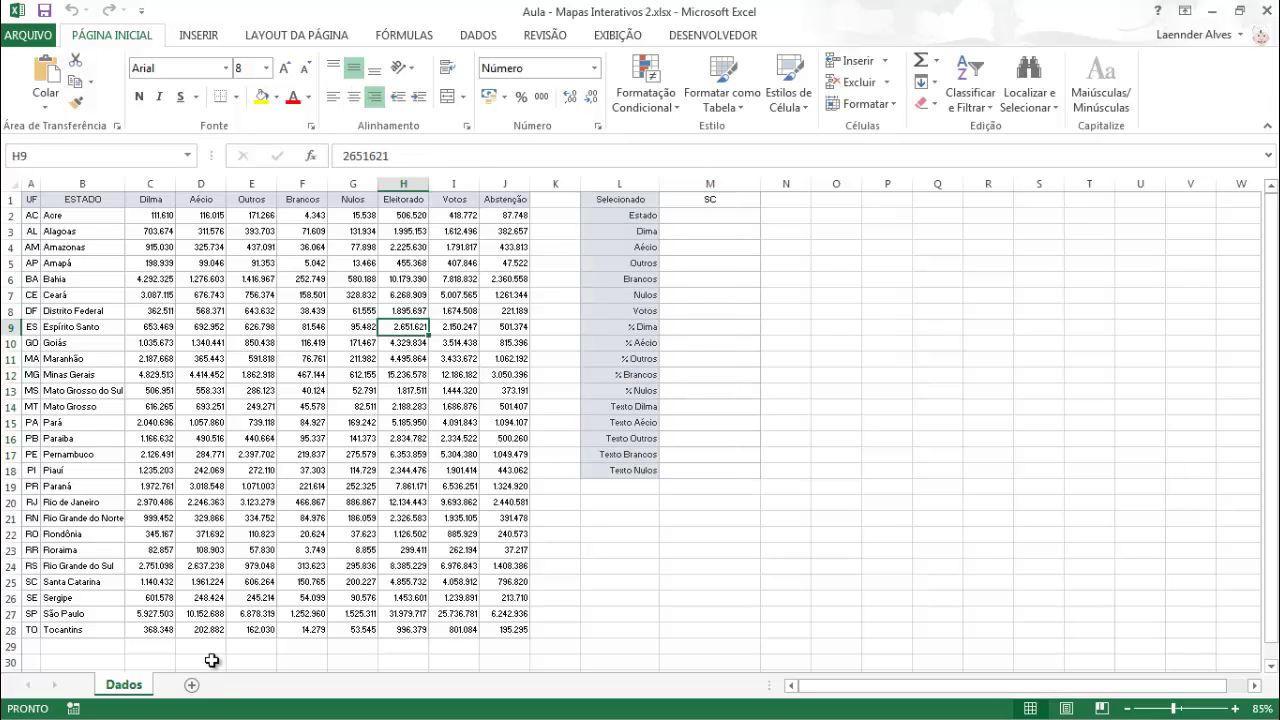
Add a new worksheet after Dados and rename it Dashboard.
left_click(192, 686)
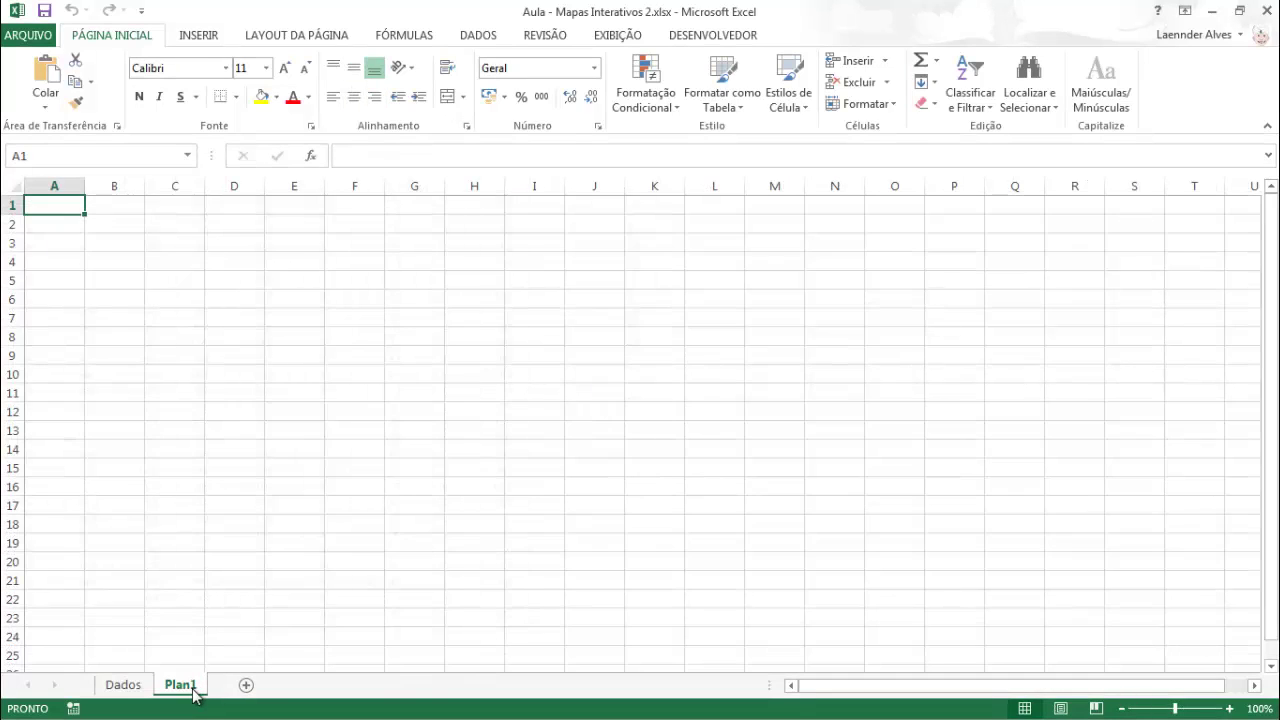
double_click(190, 686)
type("D")
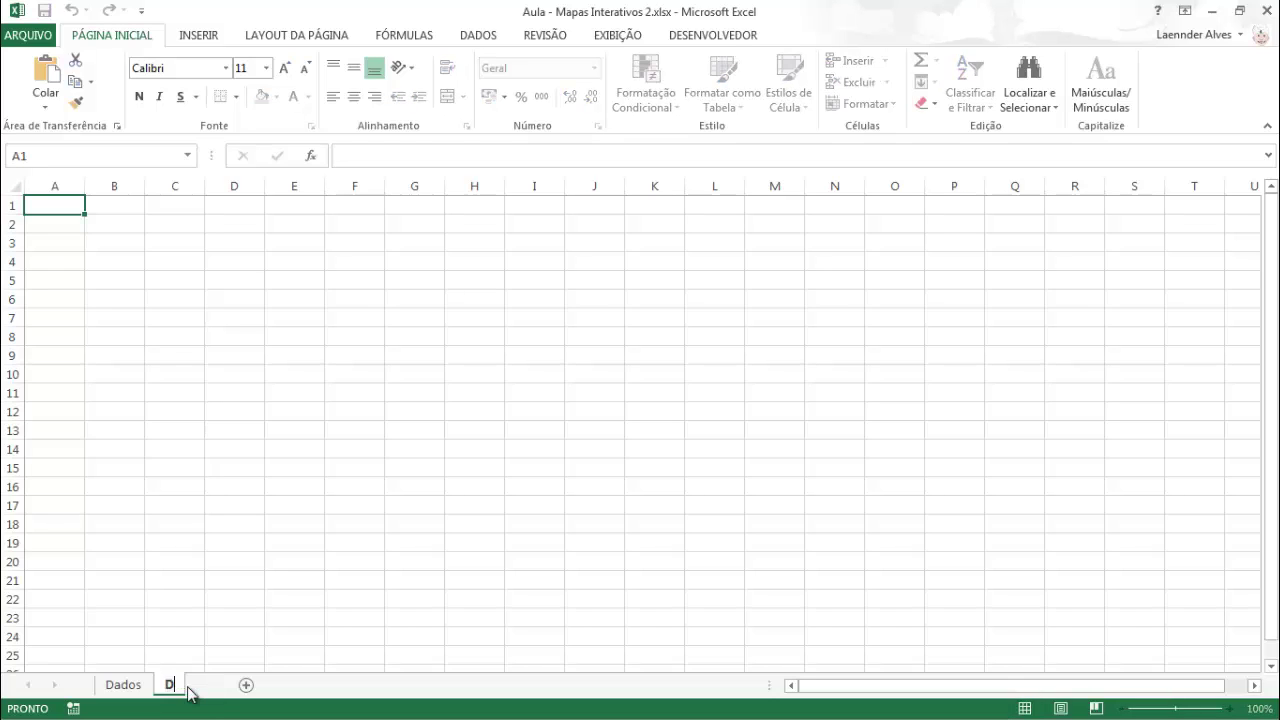
type("ashboa")
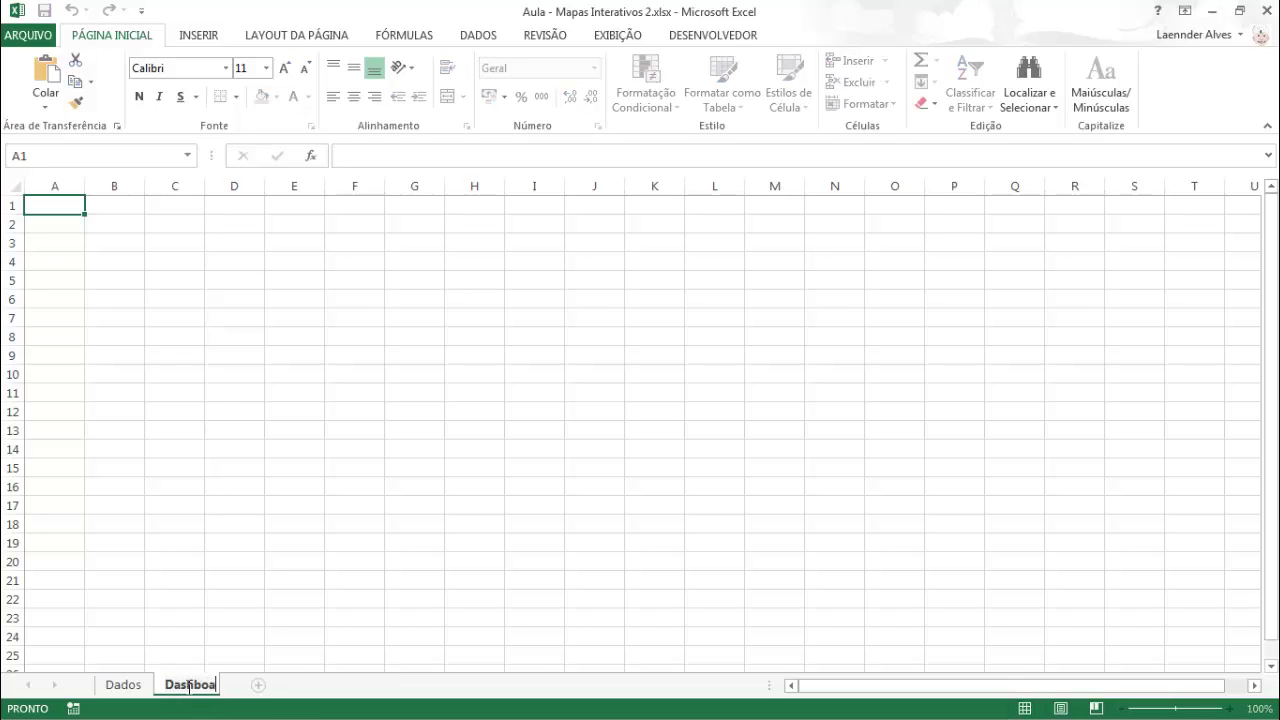
type("rd")
key("Return")
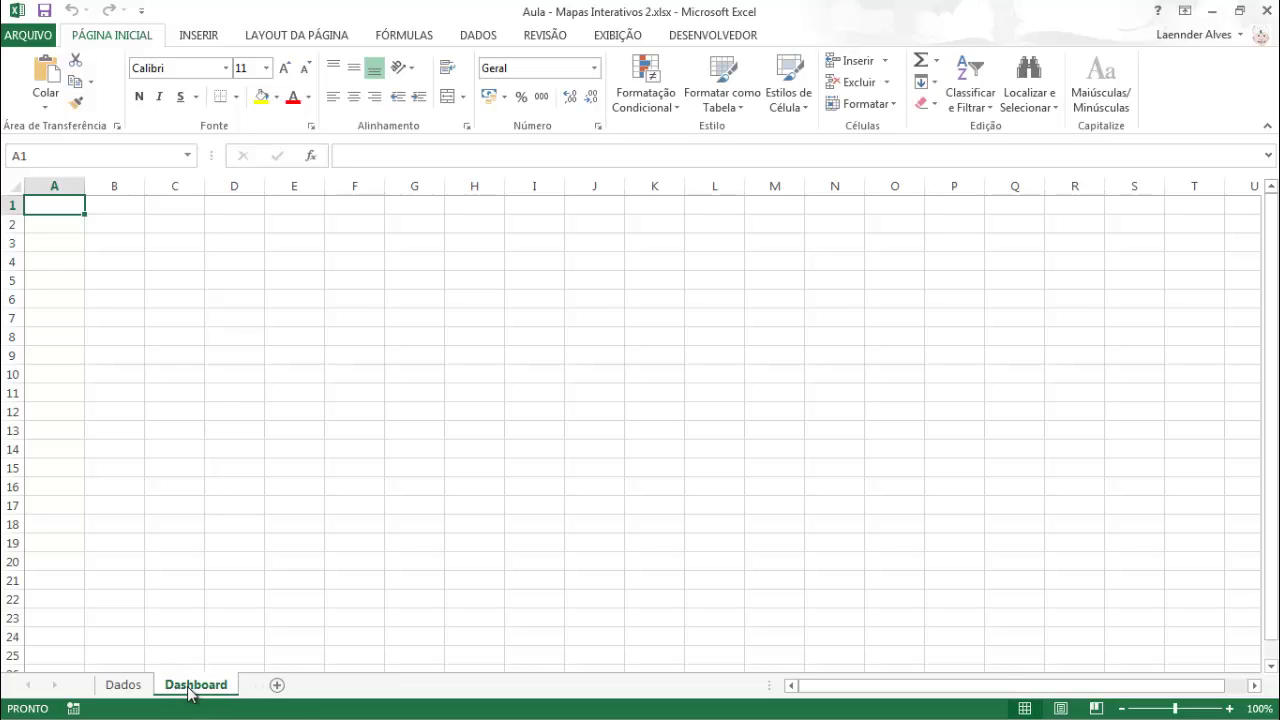
Insert a 2.54 cm square rectangle shape and place it at the sheet's upper-left corner over cell A1.
left_click(172, 302)
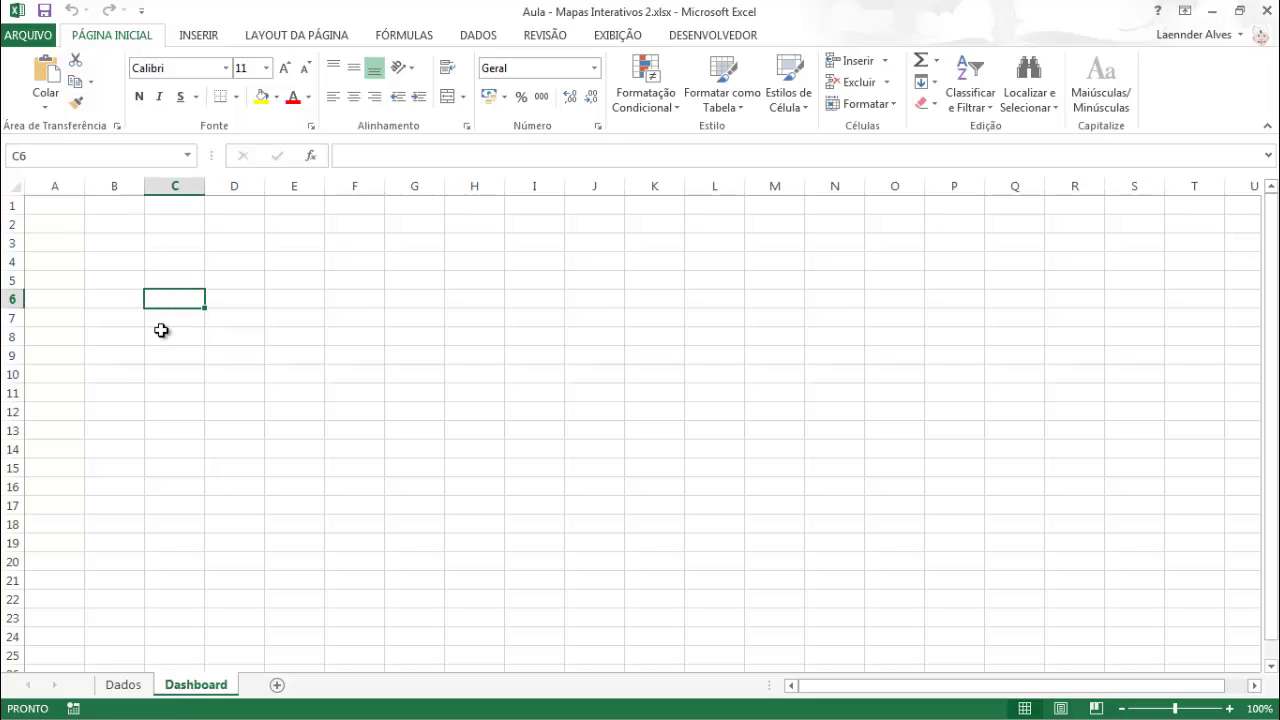
left_click(199, 37)
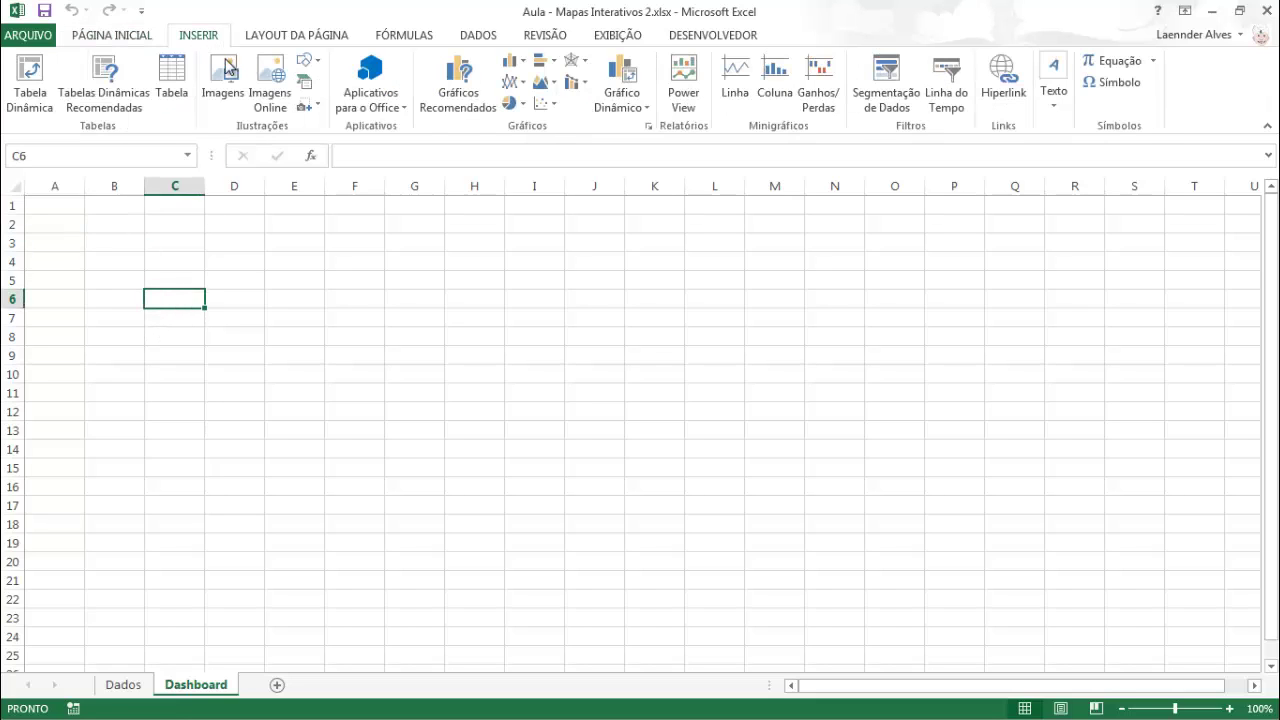
left_click(313, 66)
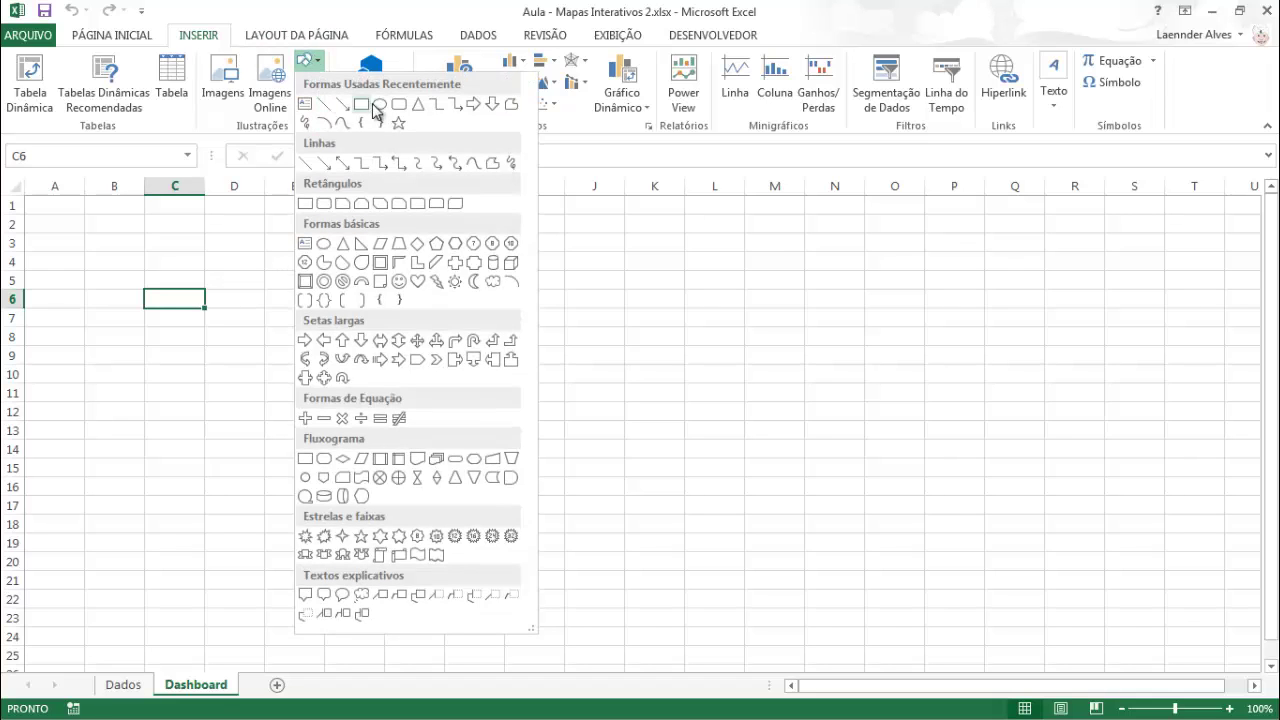
left_click(372, 109)
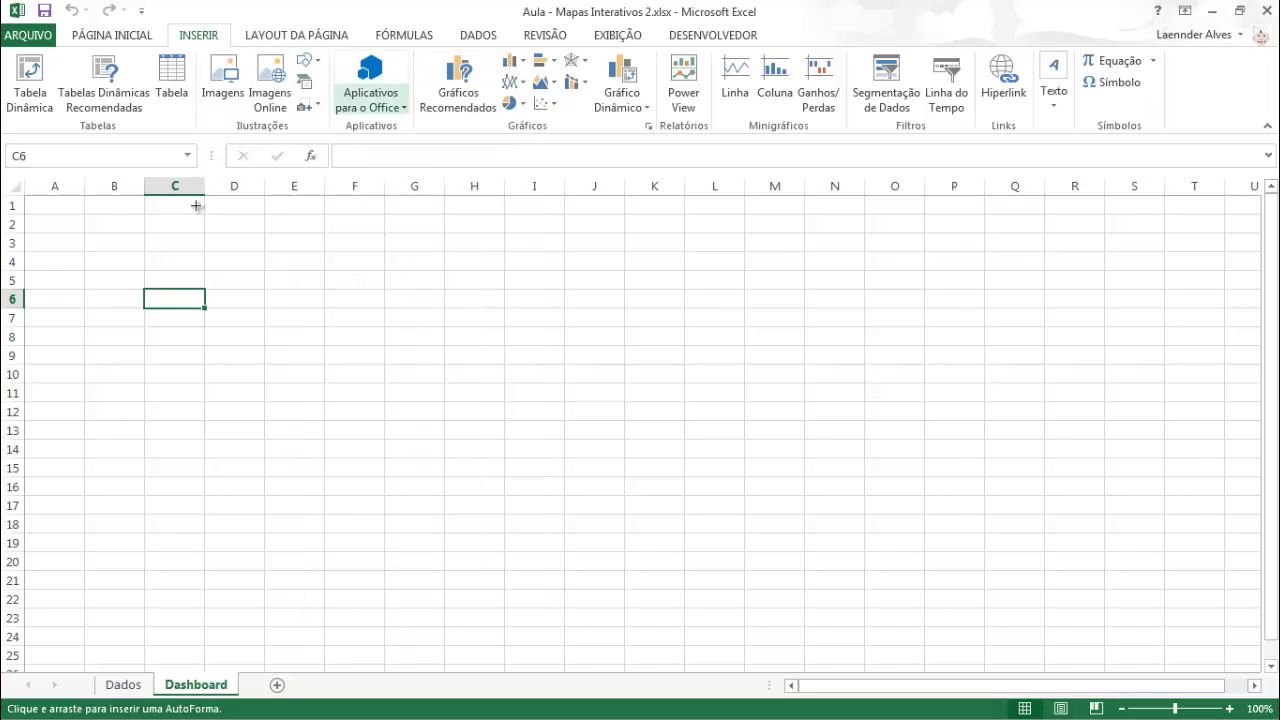
left_click(128, 246)
left_click_drag(189, 297, 70, 245)
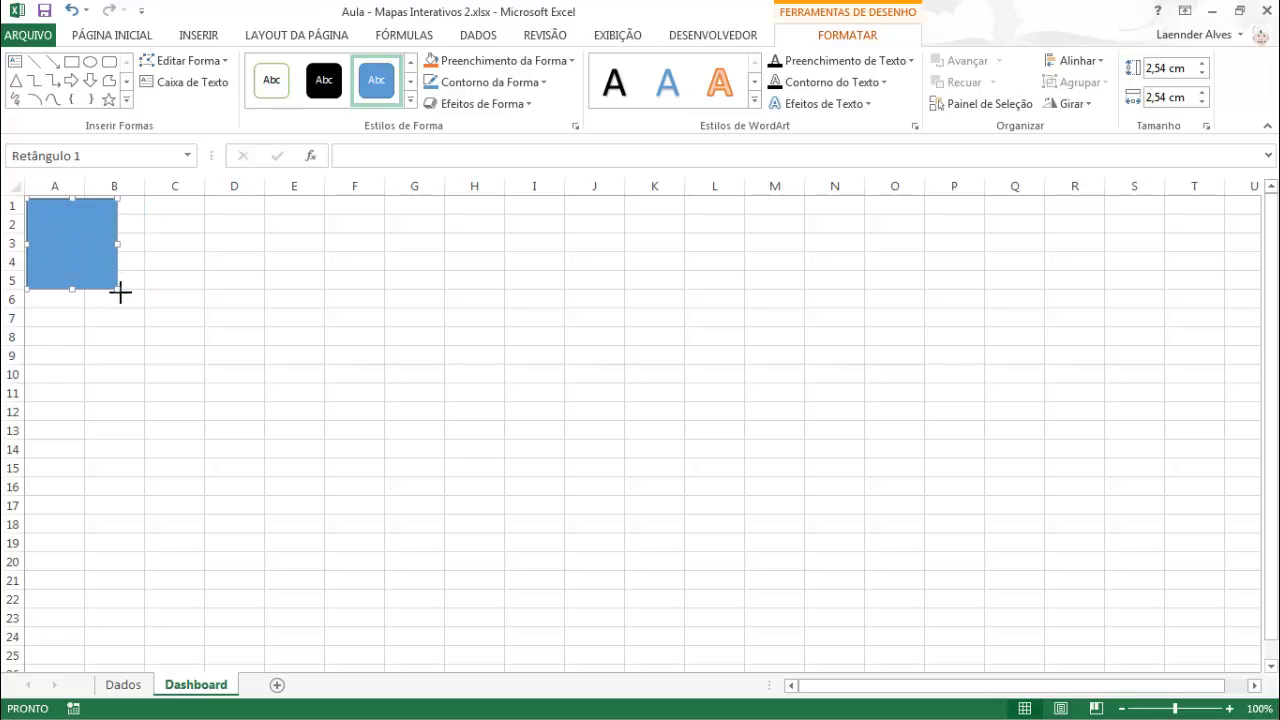
Enlarge the rectangle from its lower-right corner to about 16.67 cm wide and 13.28 cm high.
left_click_drag(119, 292, 611, 565)
scroll(560, 520, "up", 2)
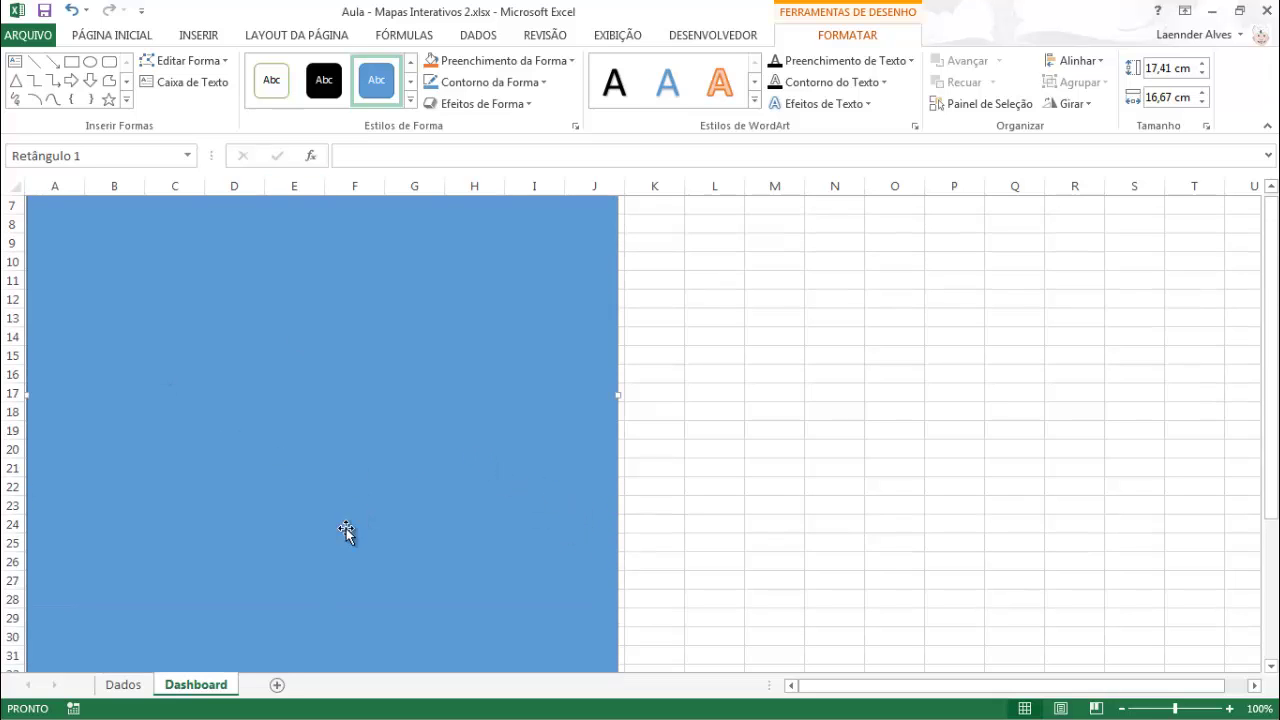
scroll(317, 615, "down", 2)
left_click_drag(321, 588, 321, 536)
scroll(473, 416, "up", 4)
scroll(473, 416, "down", 2)
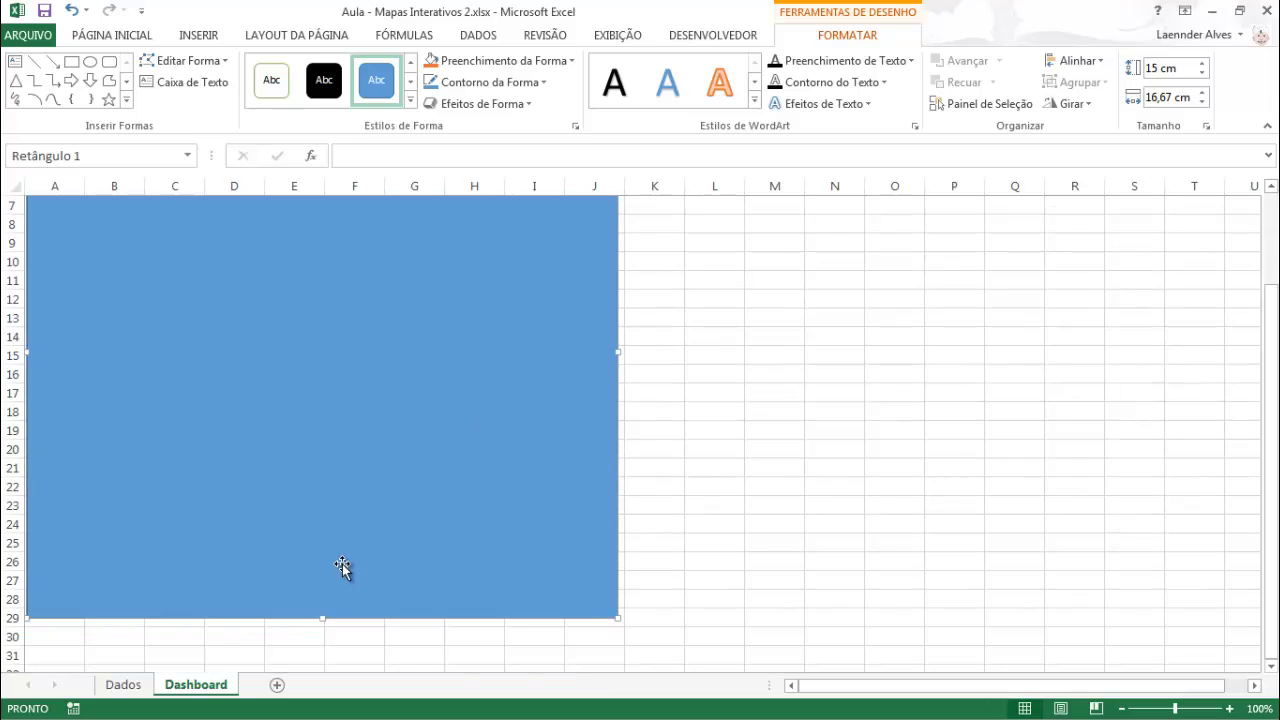
left_click_drag(323, 616, 318, 550)
scroll(397, 508, "up", 2)
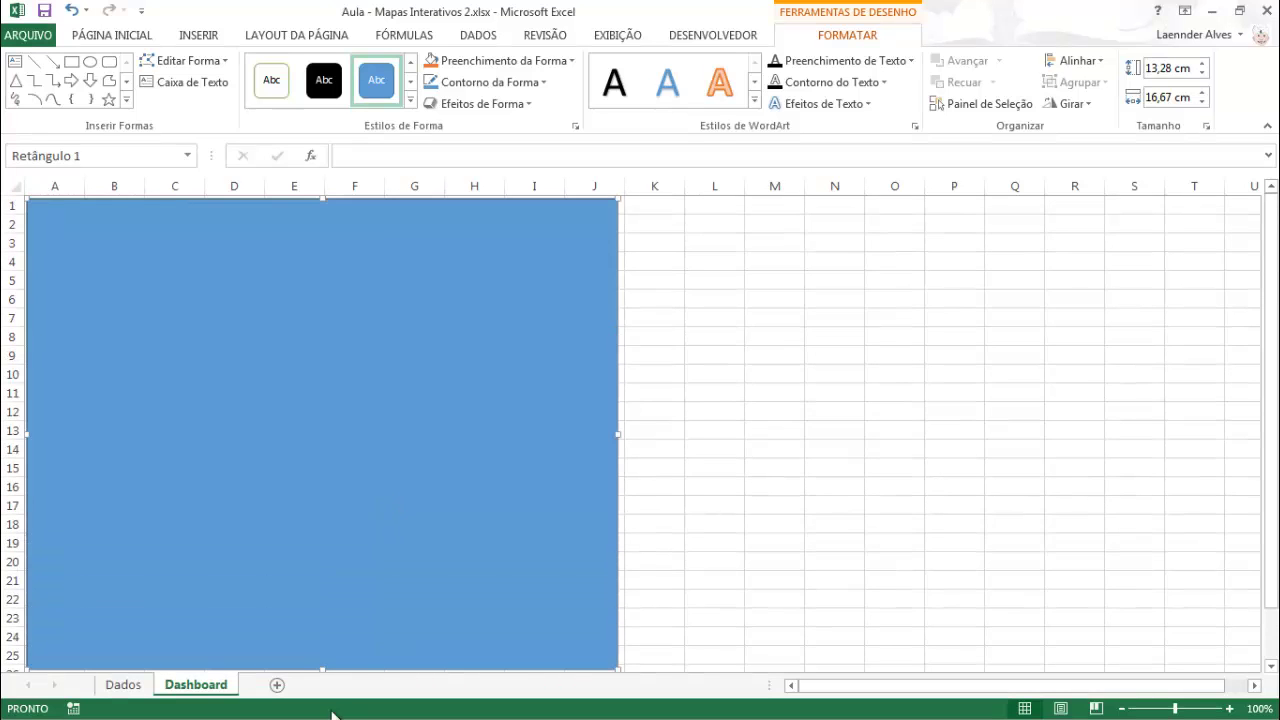
Duplicate the rectangle directly beside the original's right edge and narrow the copy to about 7.78 cm.
left_click_drag(191, 374, 743, 363)
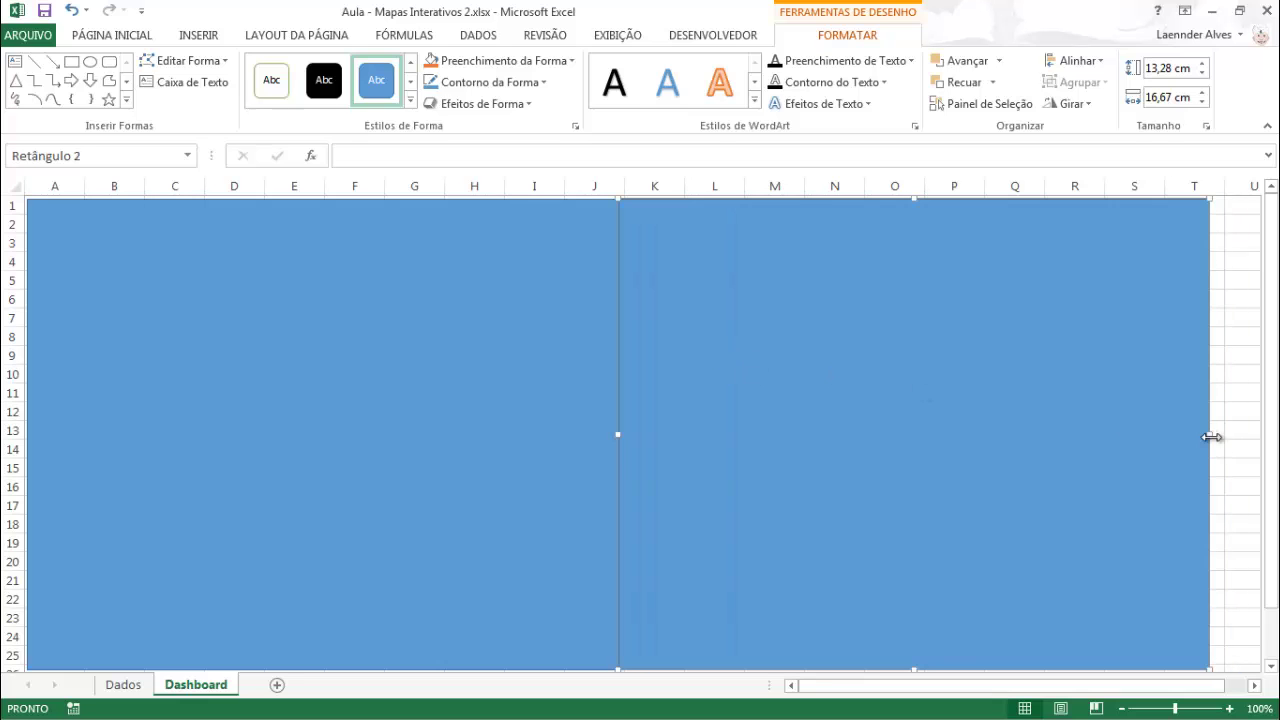
left_click_drag(1212, 435, 893, 423)
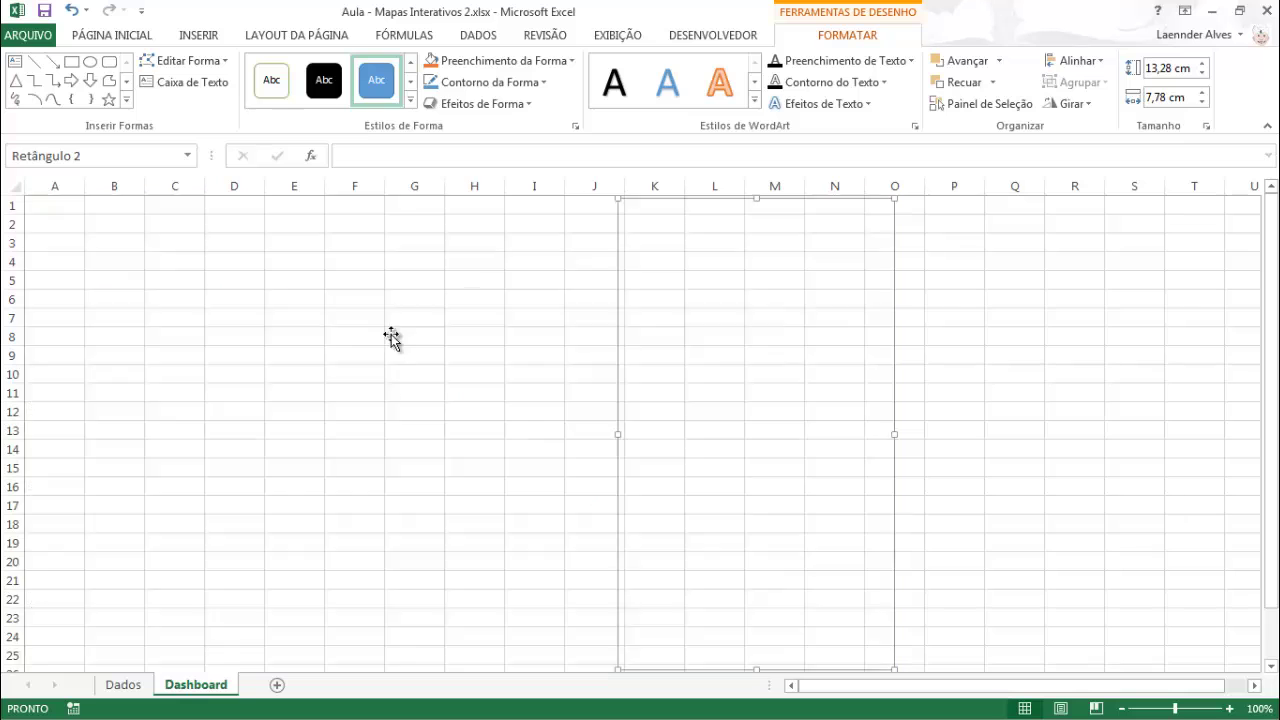
Apply the shape style with white fill and thin orange outline to both background rectangles.
left_click(395, 340, "shift")
left_click(410, 100)
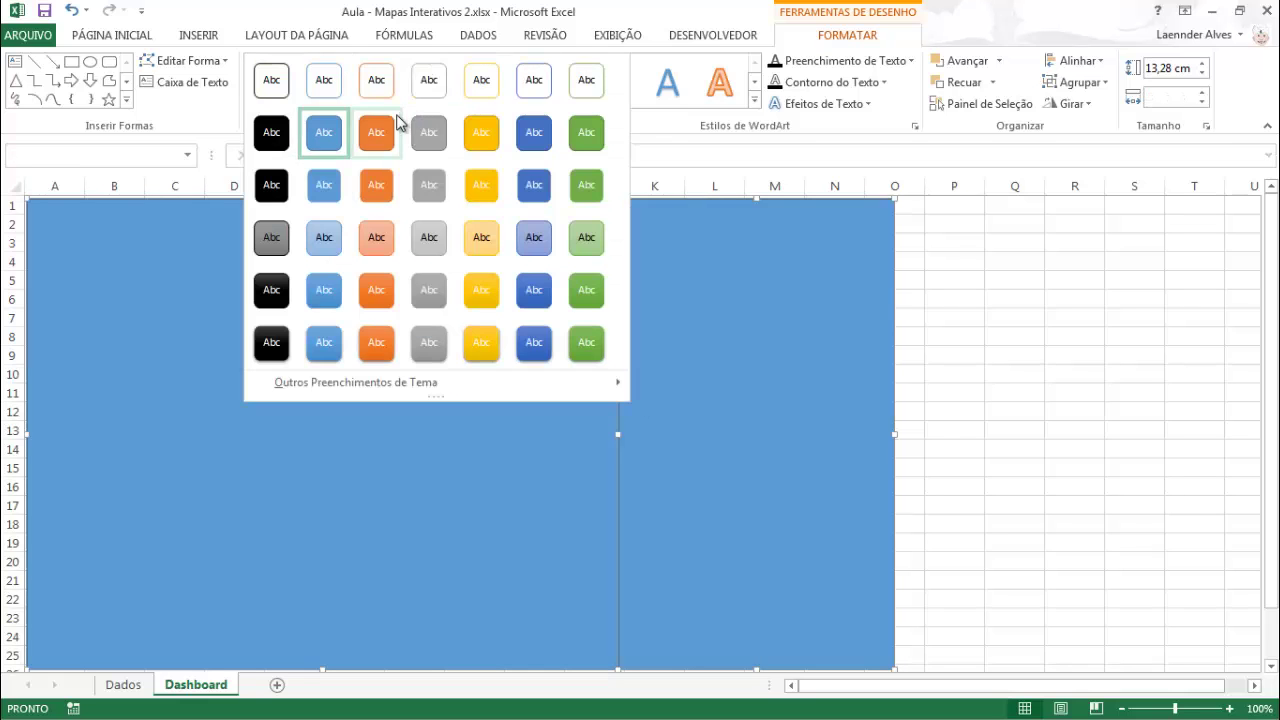
left_click(377, 82)
left_click(1006, 357)
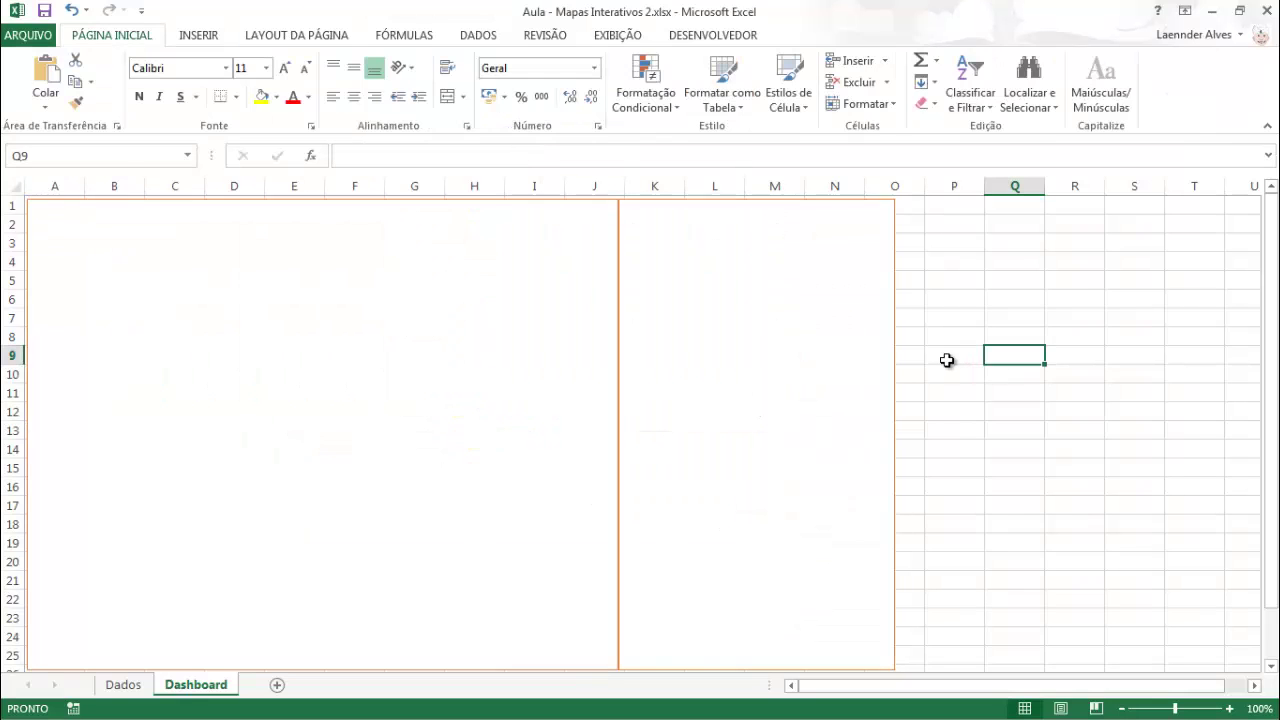
Nudge the narrow rectangle slightly toward the wide one so their shared borders overlap as a single line.
left_click(688, 346)
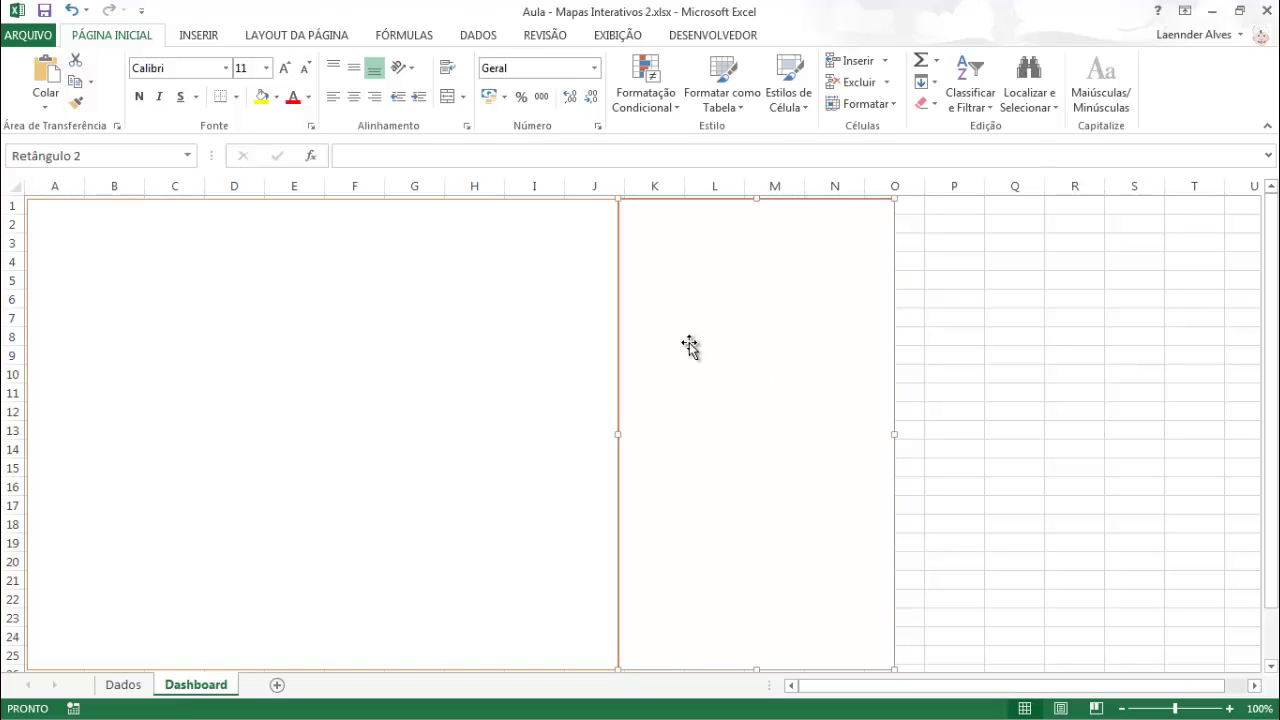
left_click(930, 337)
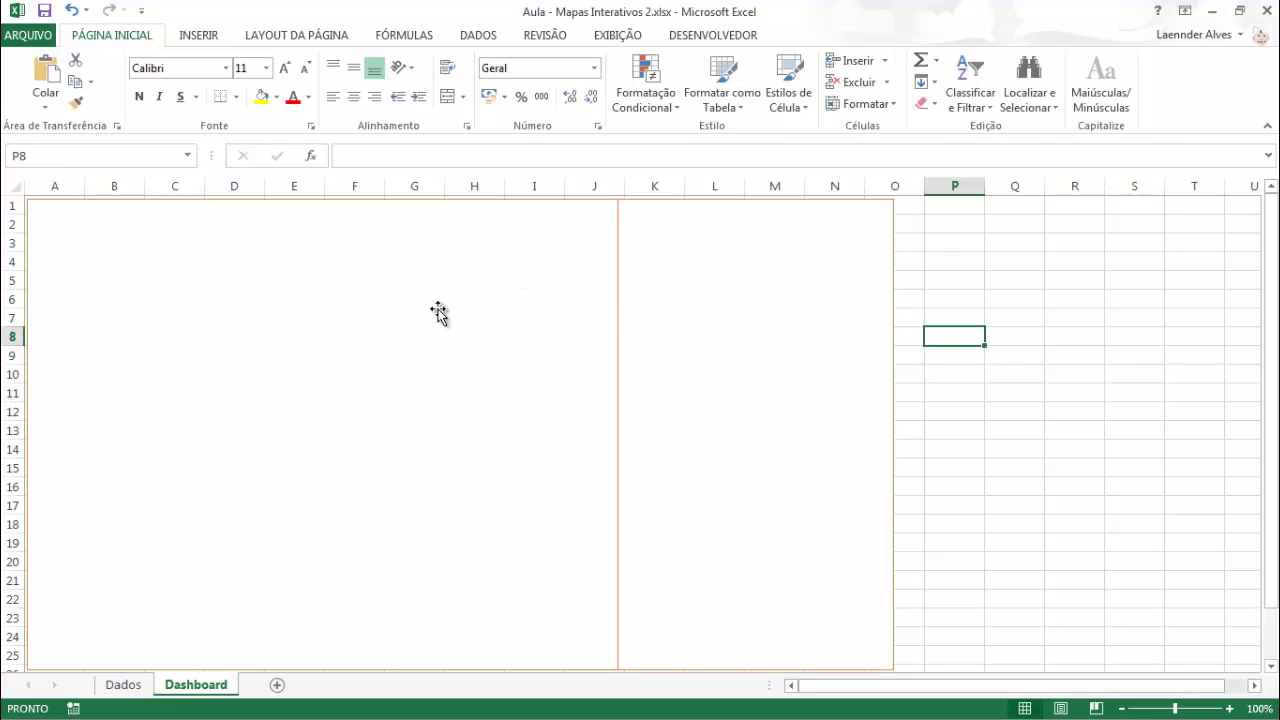
left_click(390, 338)
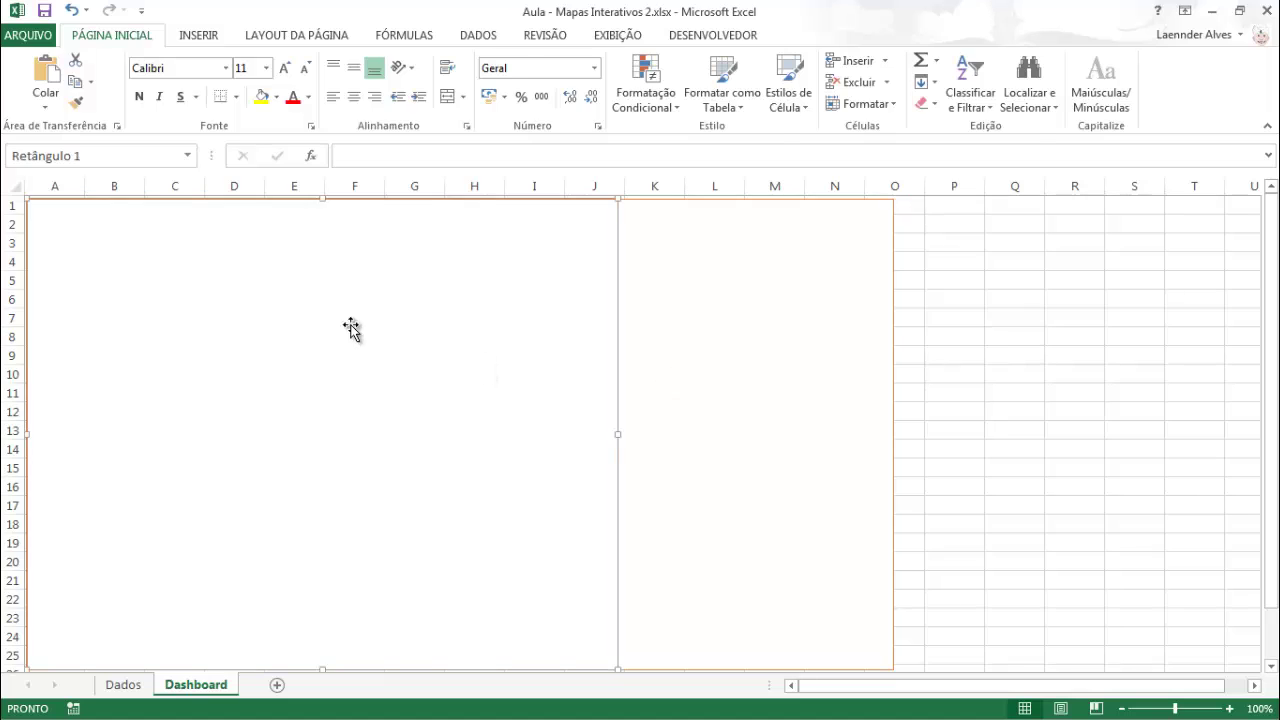
left_click(812, 338)
left_click(940, 330)
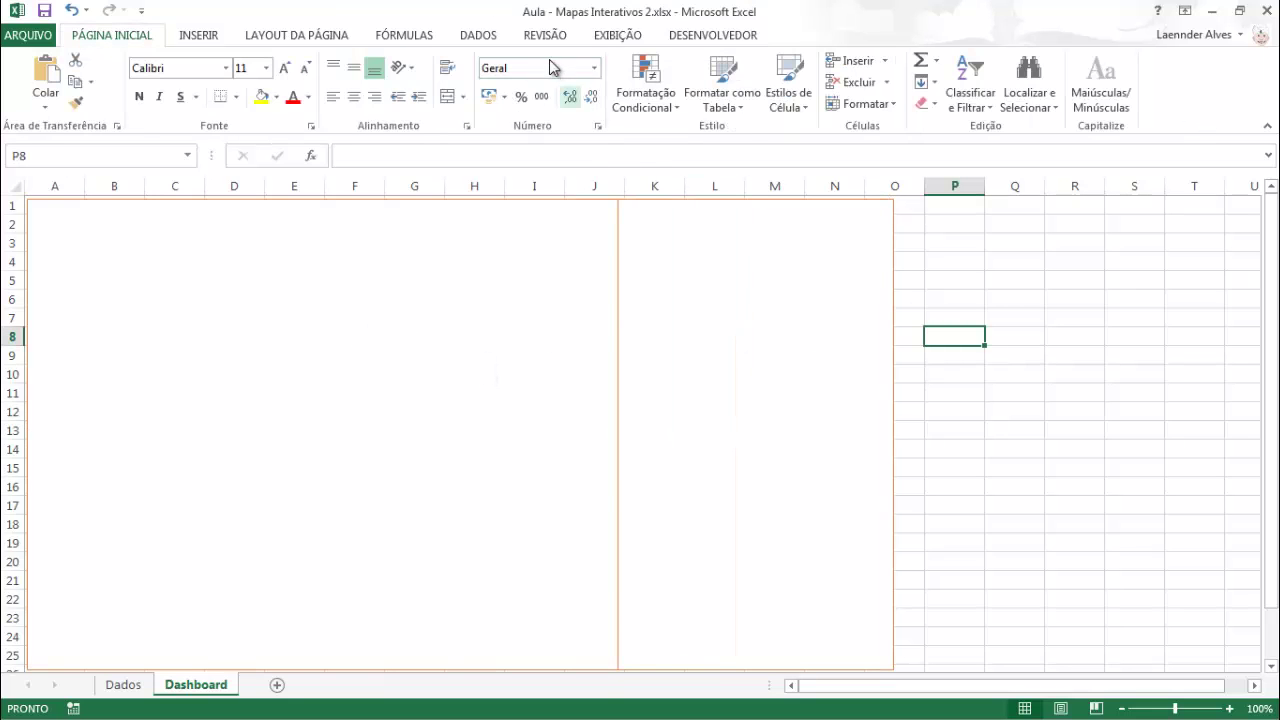
Hide the gridlines on the Dashboard sheet.
left_click(617, 35)
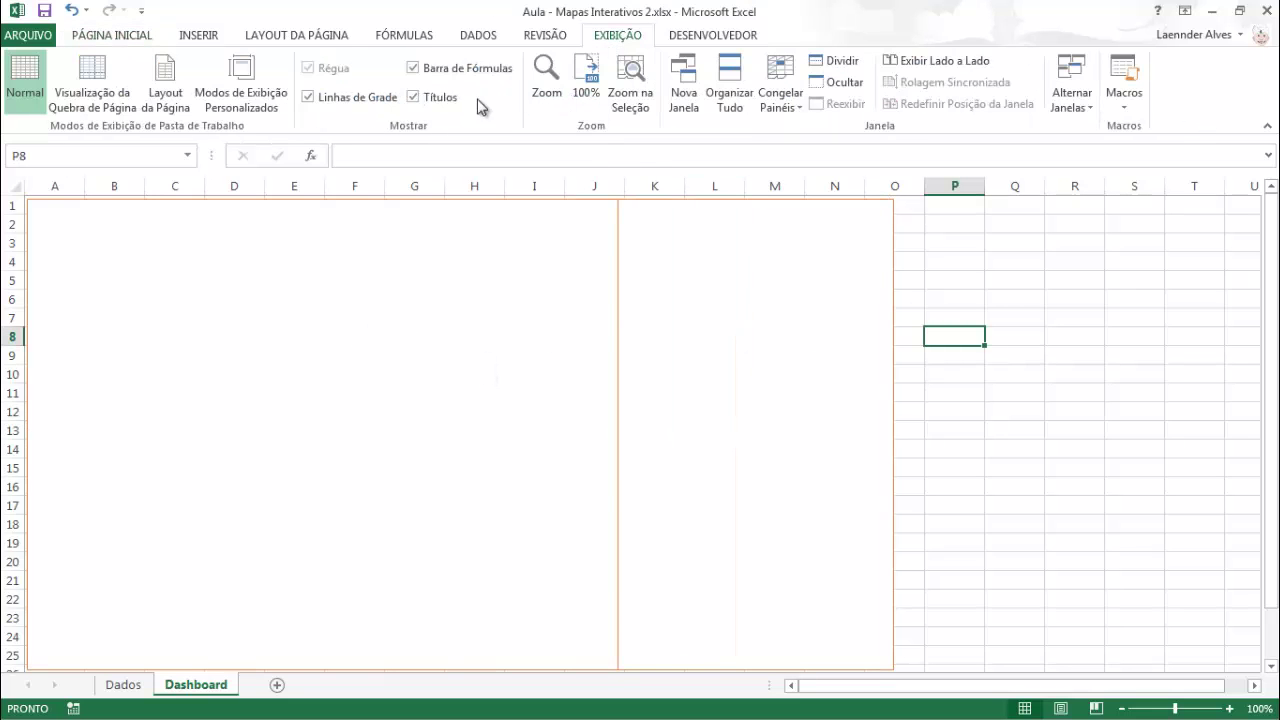
left_click(356, 100)
left_click(997, 267)
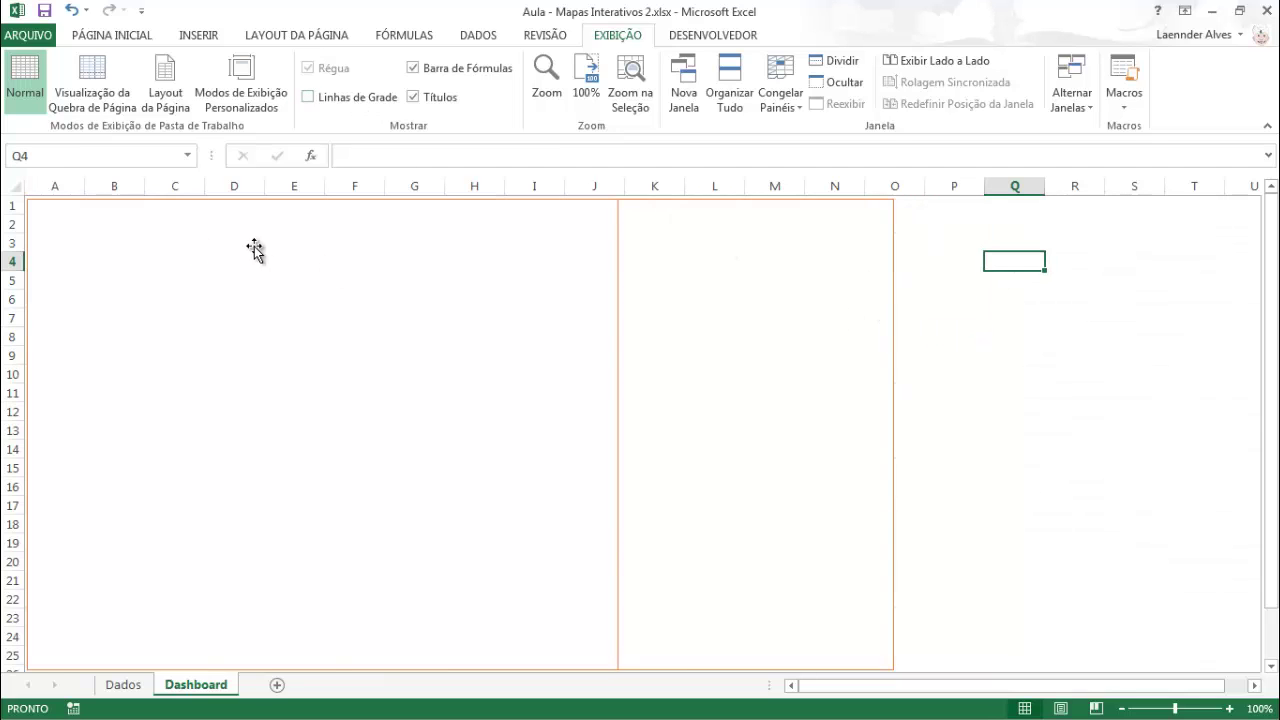
left_click(230, 246)
left_click(1017, 263)
Insert the picture Brasil.wmf from the Área de Trabalho folder into the Dashboard sheet.
left_click(139, 37)
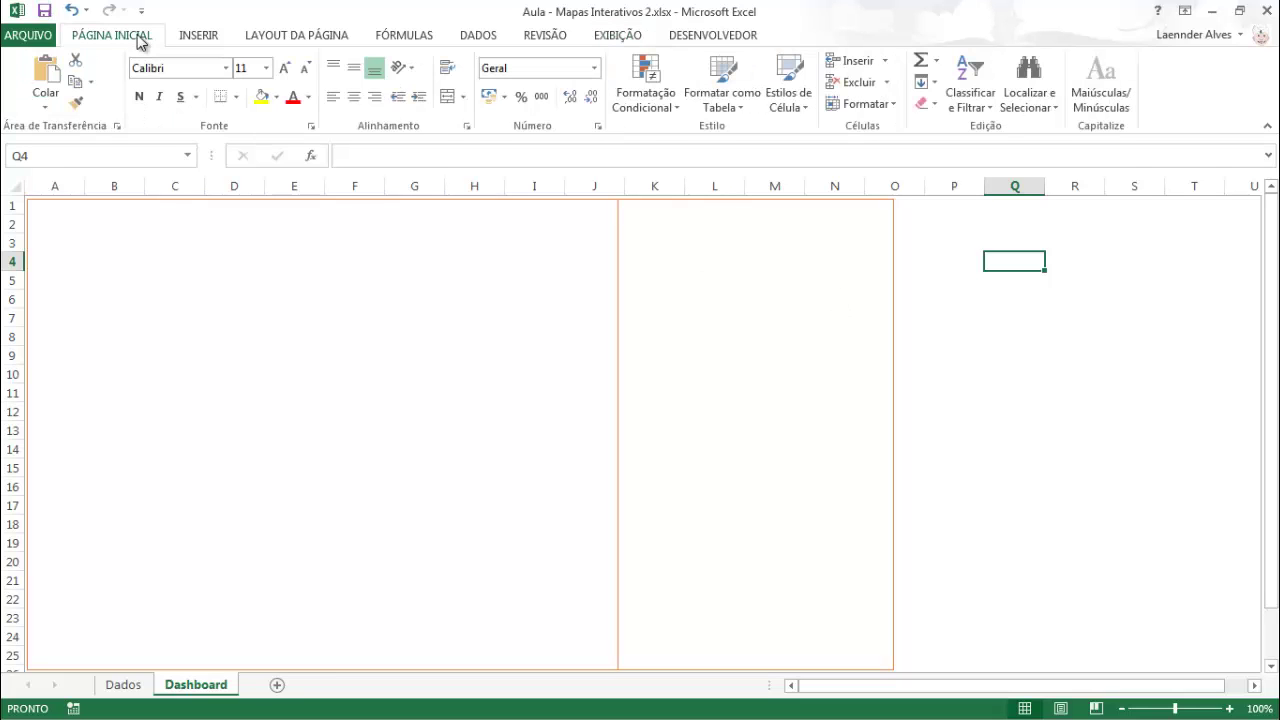
left_click(198, 37)
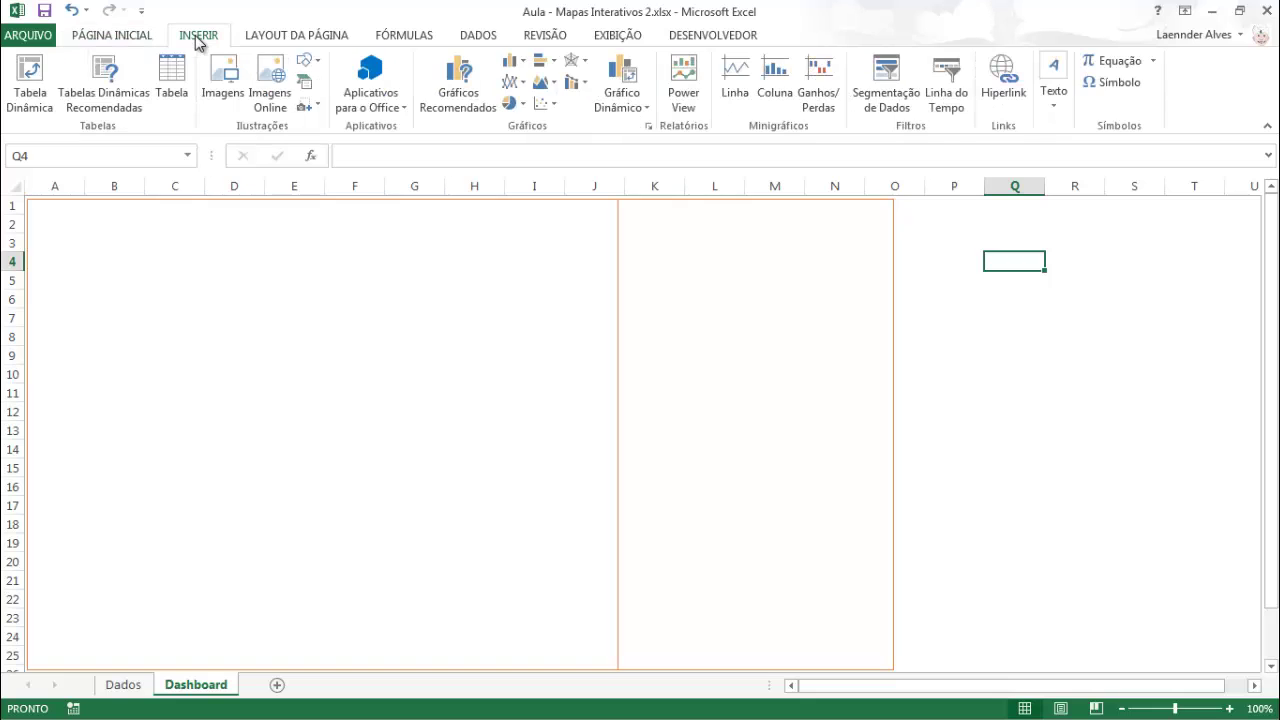
left_click(228, 80)
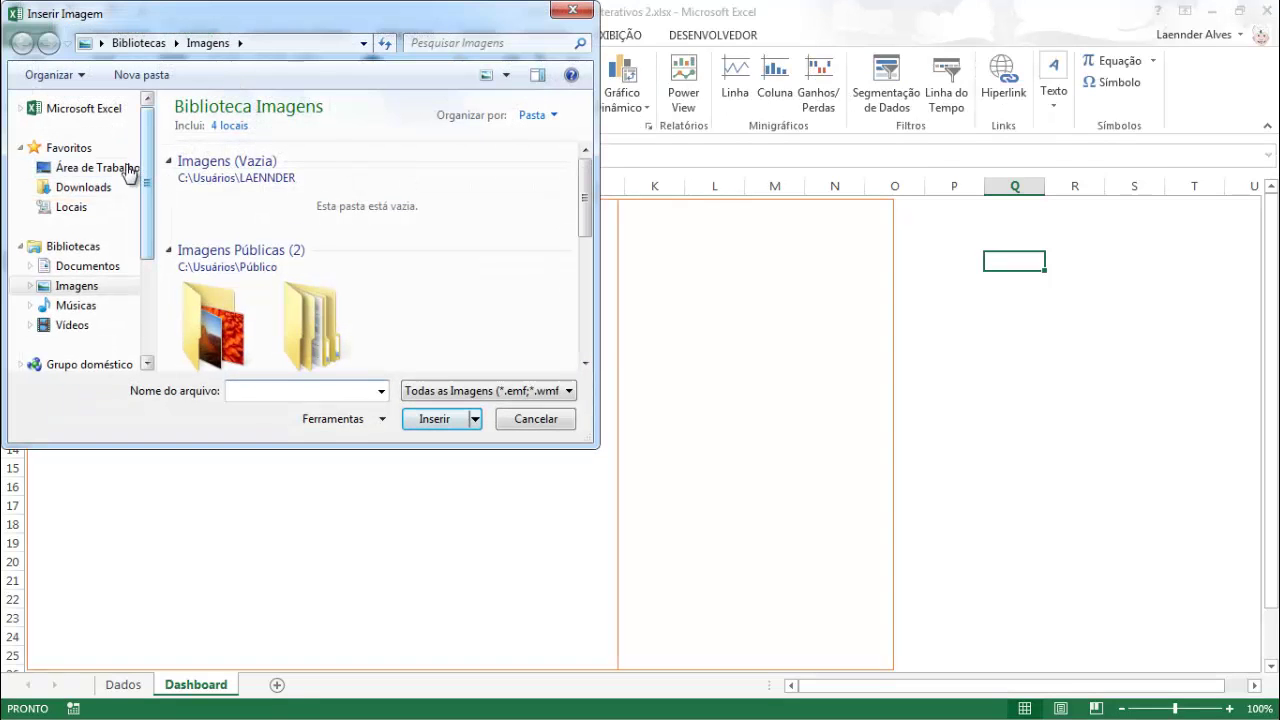
left_click(128, 173)
scroll(567, 284, "down", 4)
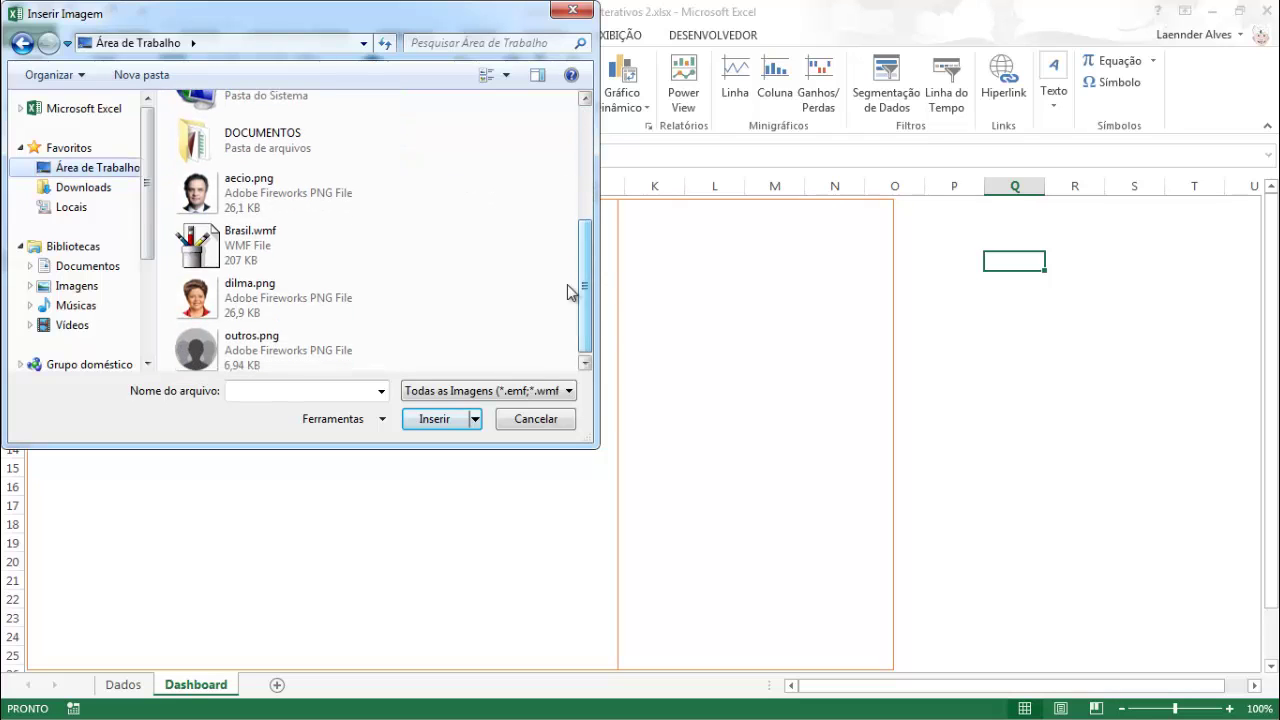
left_click(250, 234)
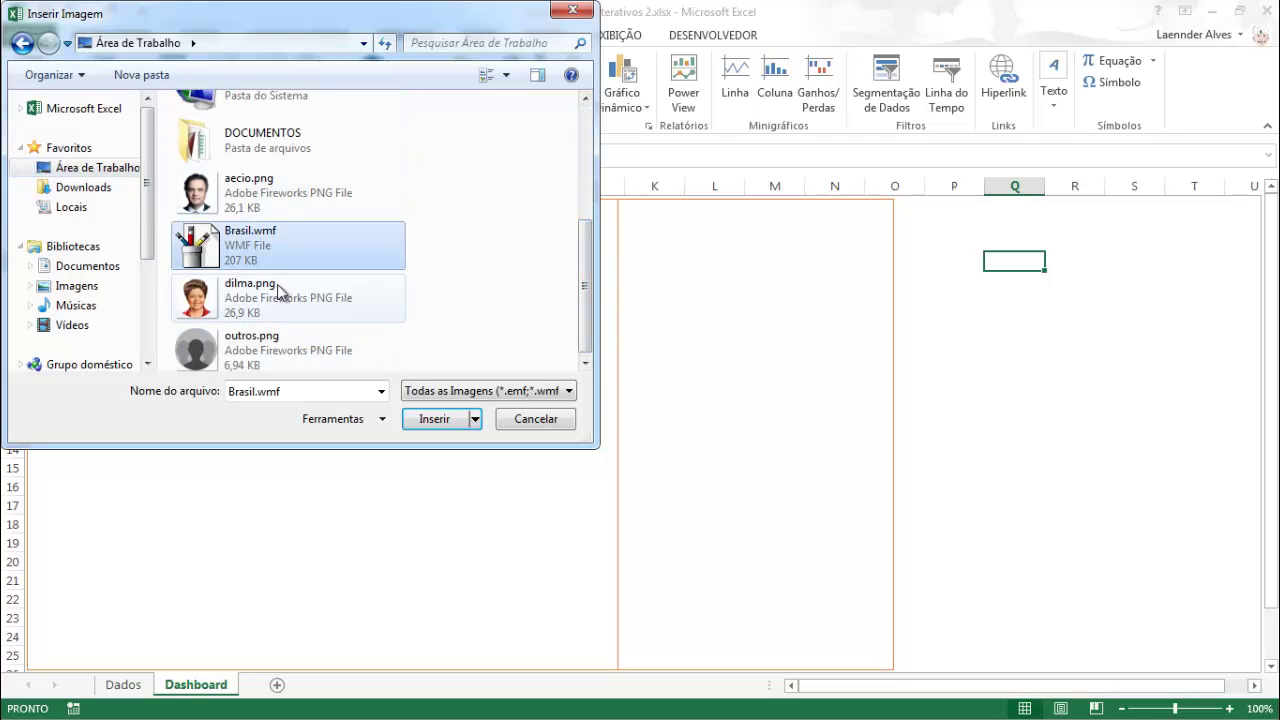
left_click(436, 420)
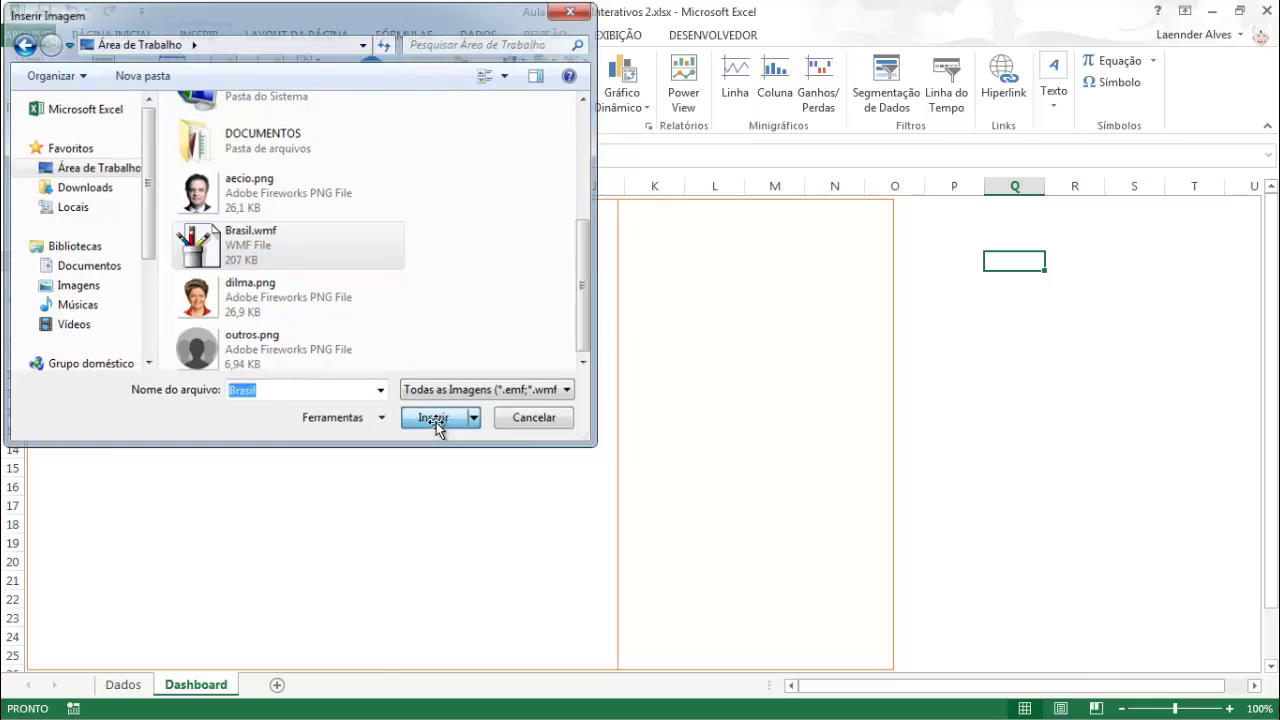
Move the Brazil map into the wide rectangle and shrink it to about 12.46 cm high and 12.14 cm wide.
left_click_drag(1013, 400, 77, 347)
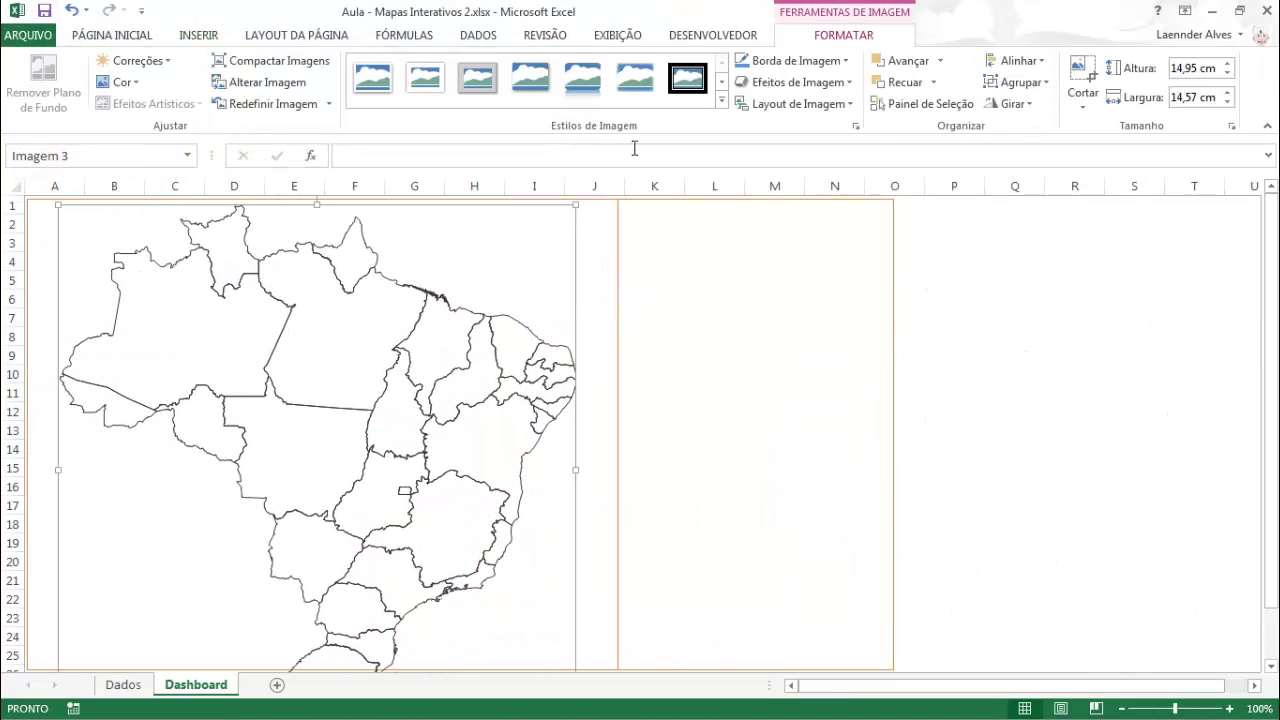
left_click_drag(568, 210, 530, 243)
left_click_drag(357, 404, 355, 370)
left_click_drag(545, 203, 494, 259)
left_click_drag(327, 381, 360, 338)
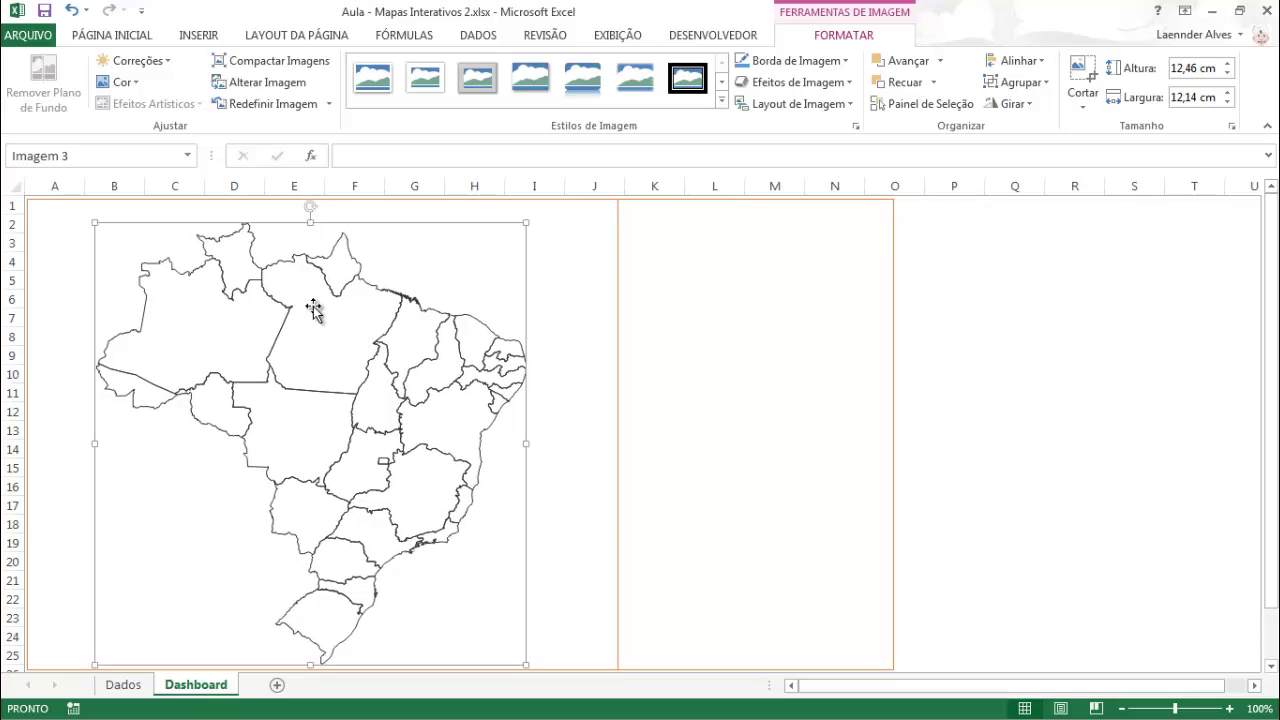
Ungroup the Brazil map picture, accepting its conversion to a Microsoft Office drawing object.
right_click(257, 330)
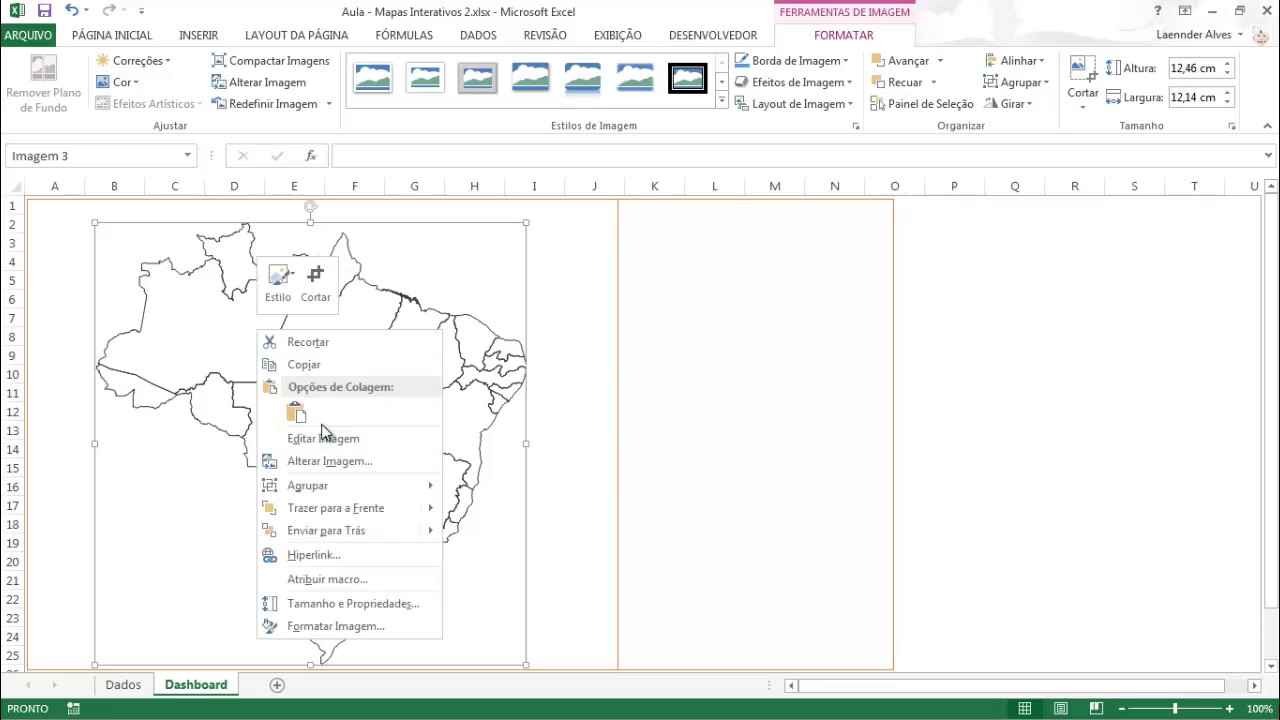
mouse_move(369, 489)
left_click(495, 533)
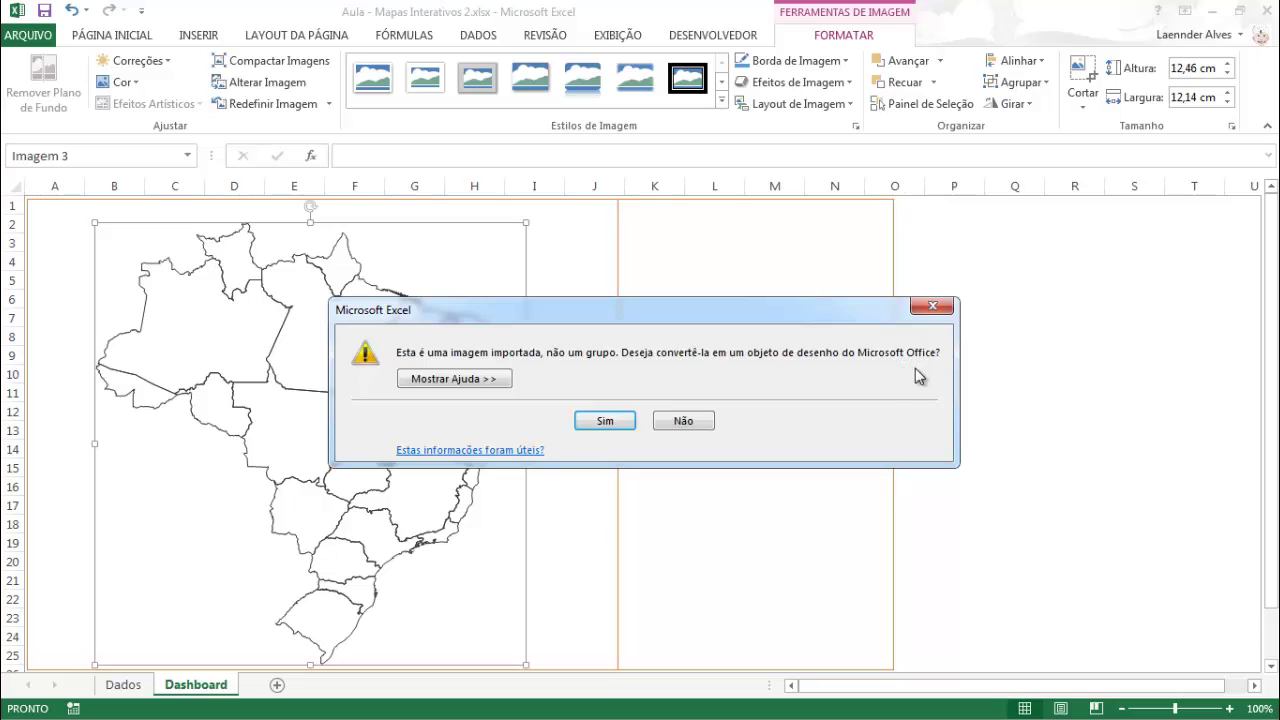
left_click(606, 428)
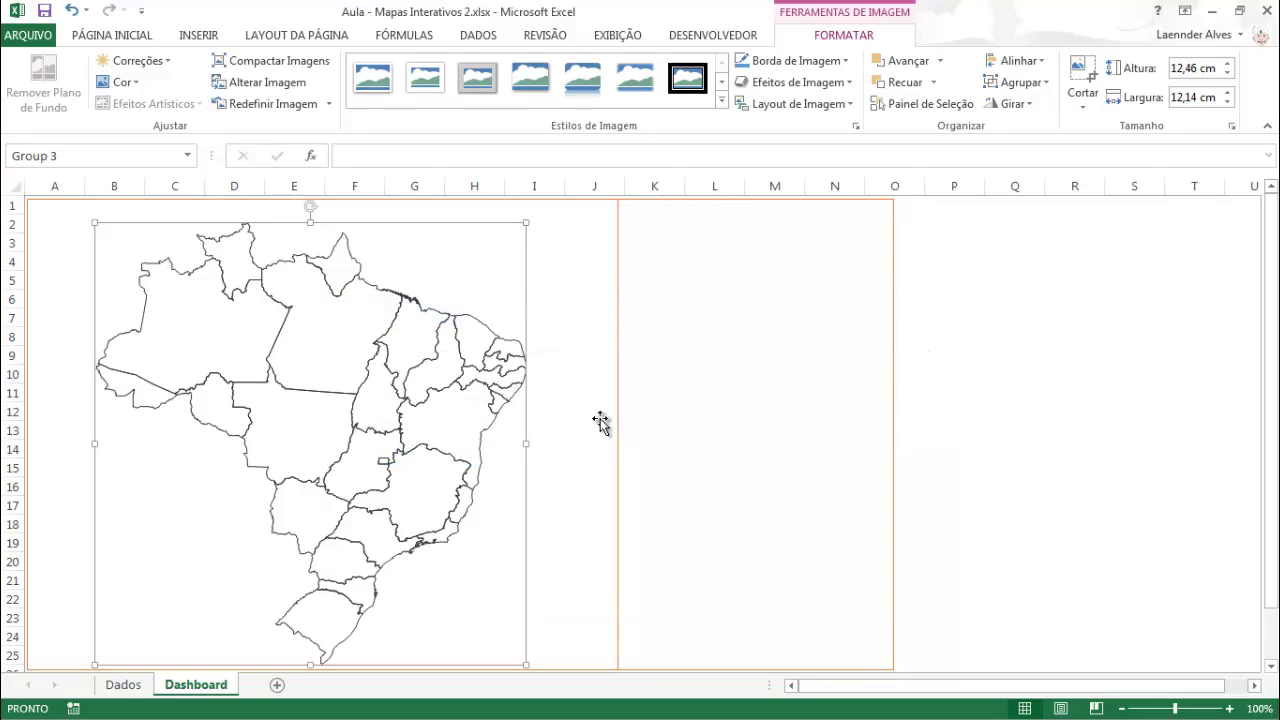
Ungroup the converted map group into its separate state shapes.
left_click(365, 325)
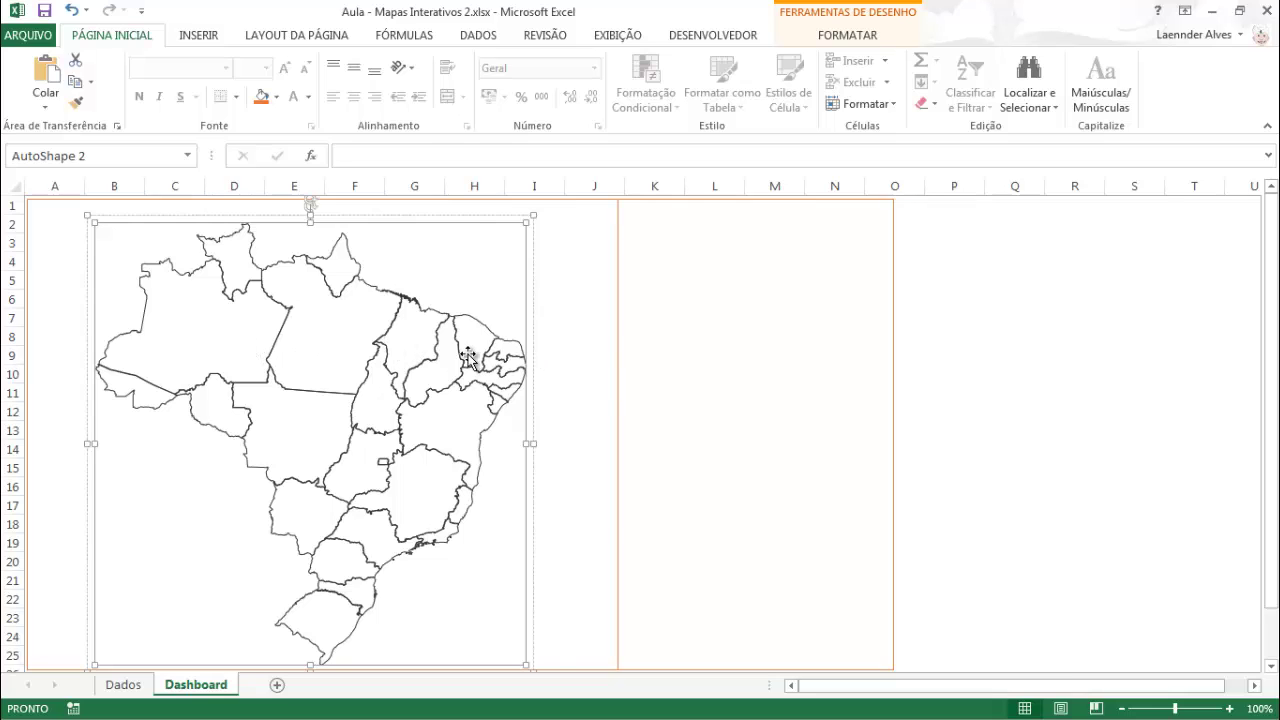
left_click(87, 356)
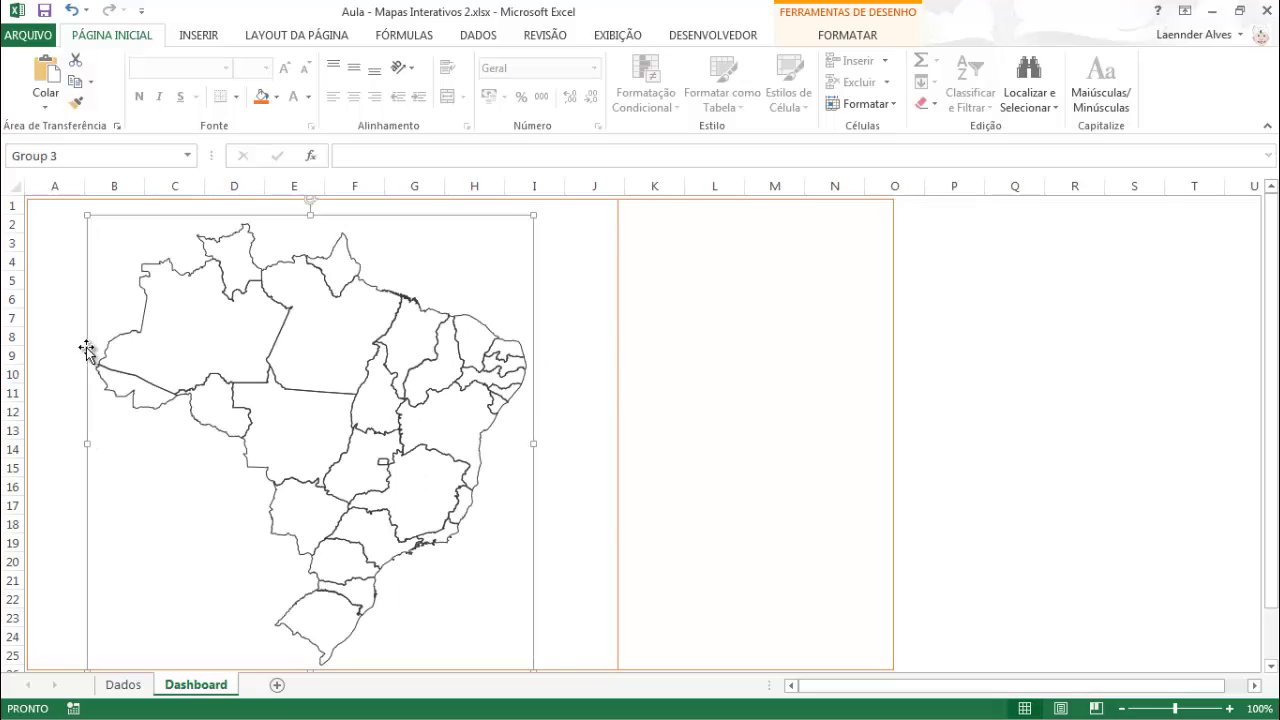
right_click(145, 350)
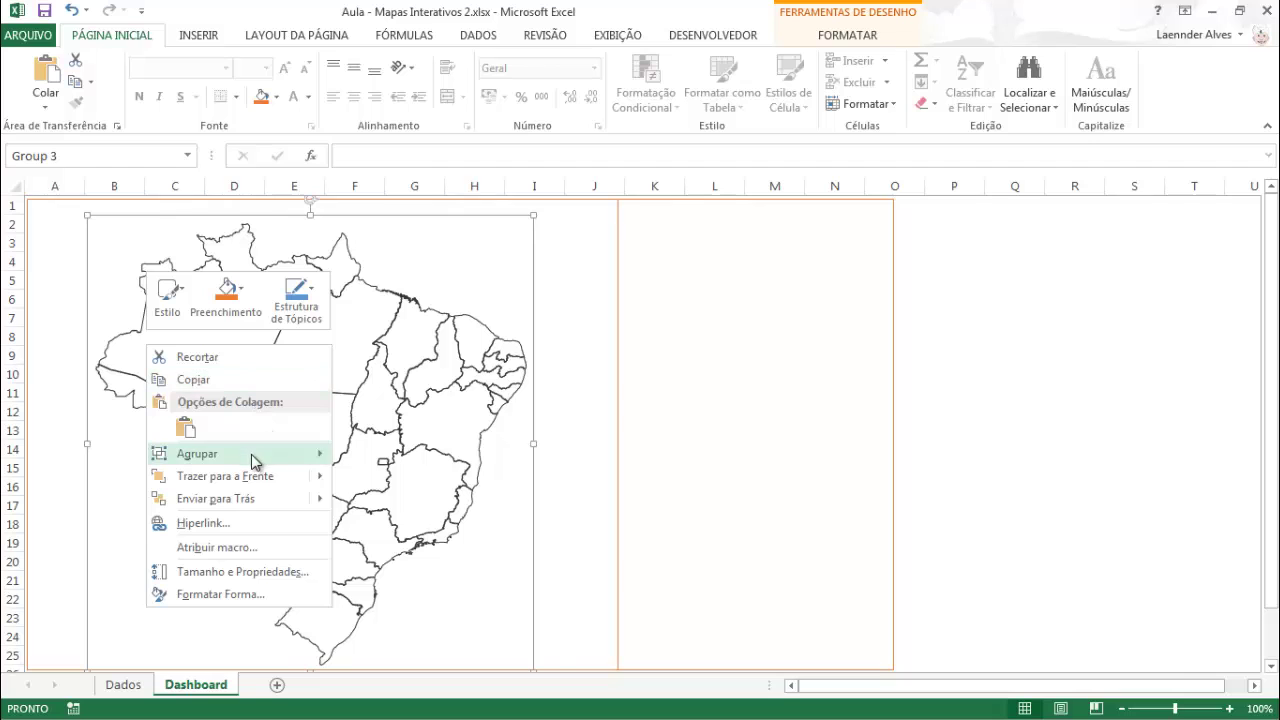
mouse_move(251, 455)
left_click(385, 503)
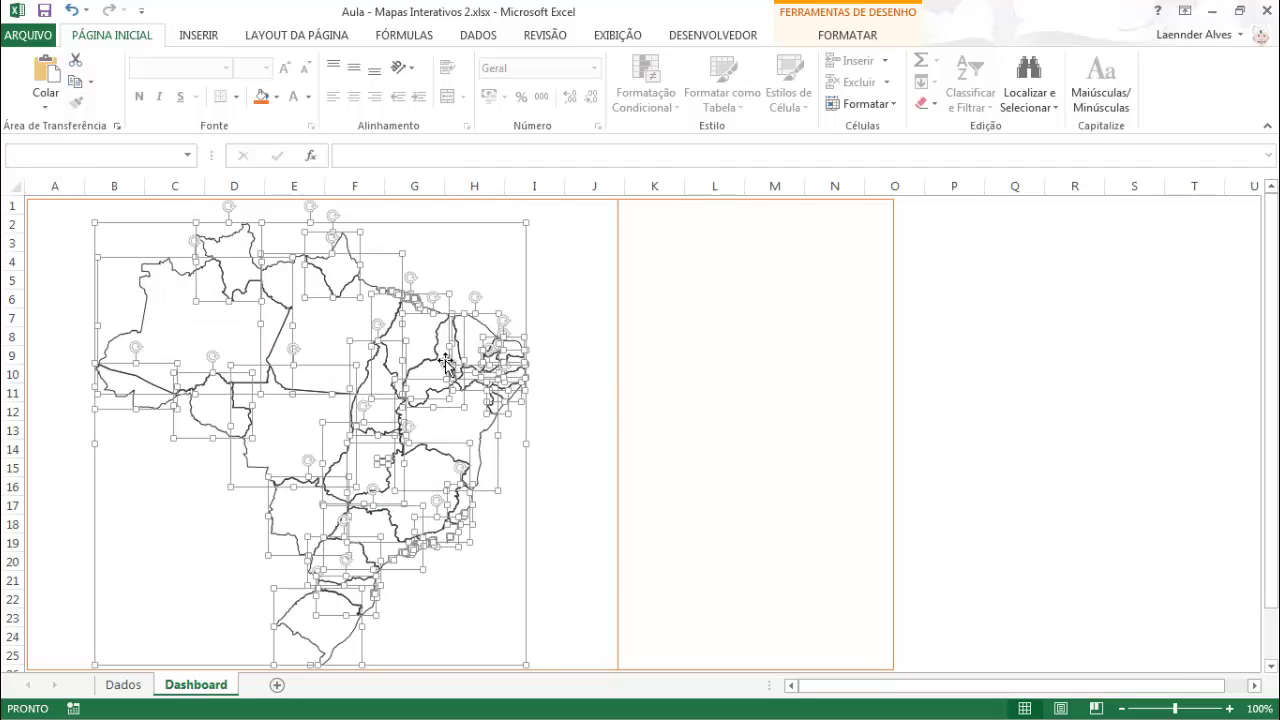
Delete the transparent AutoShape frame that covers the whole map.
left_click(958, 368)
left_click(305, 345)
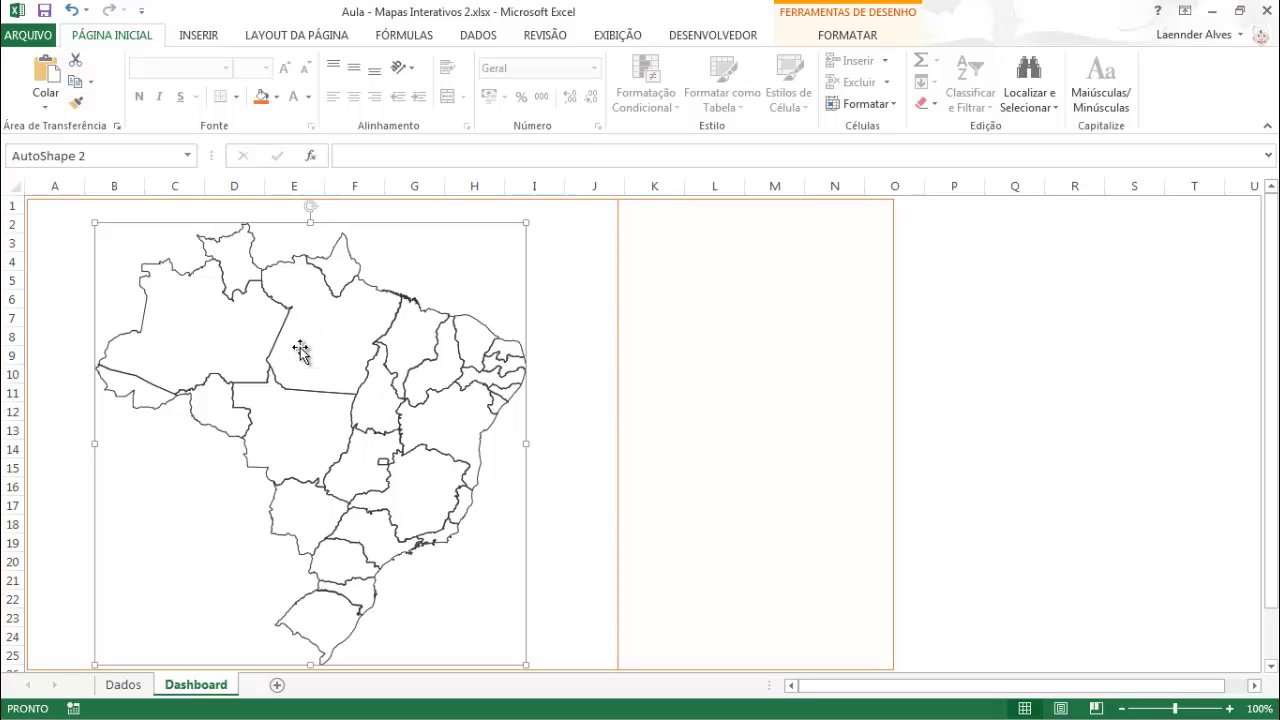
left_click(955, 373)
Try moving the wide background rectangle and the Pará shape on their own, and undo the moves.
left_click(286, 336)
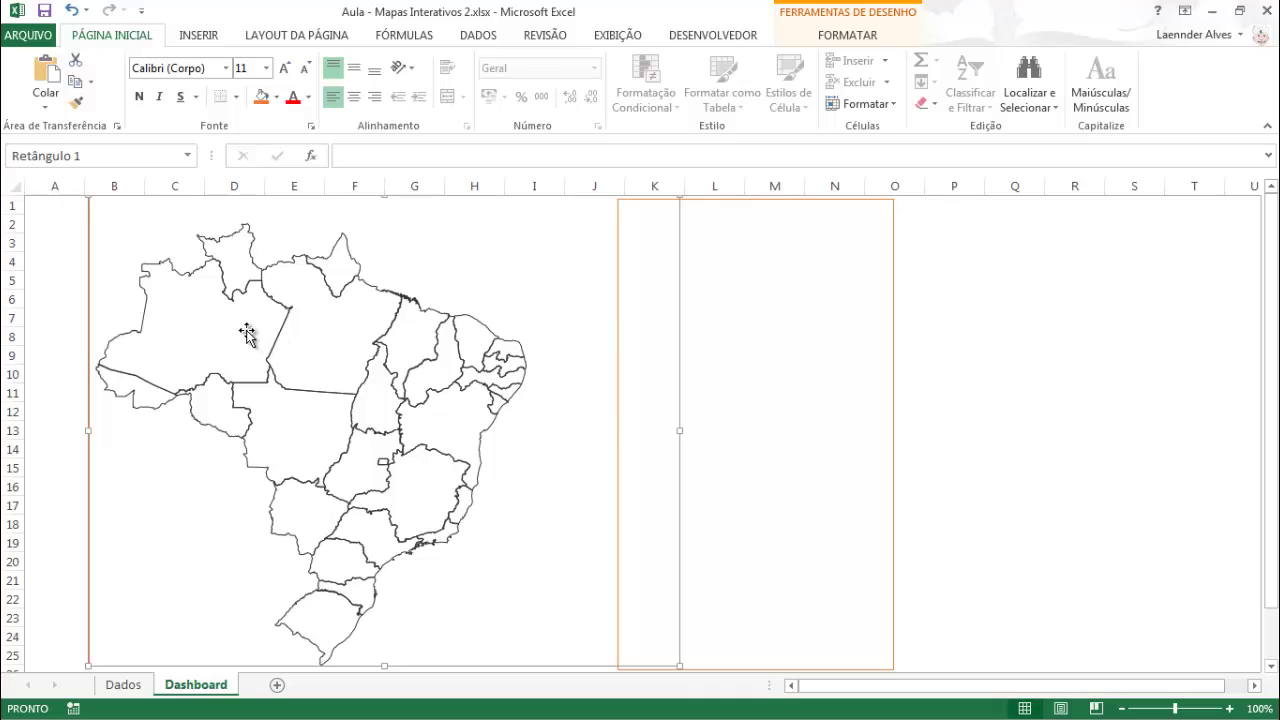
left_click(281, 327)
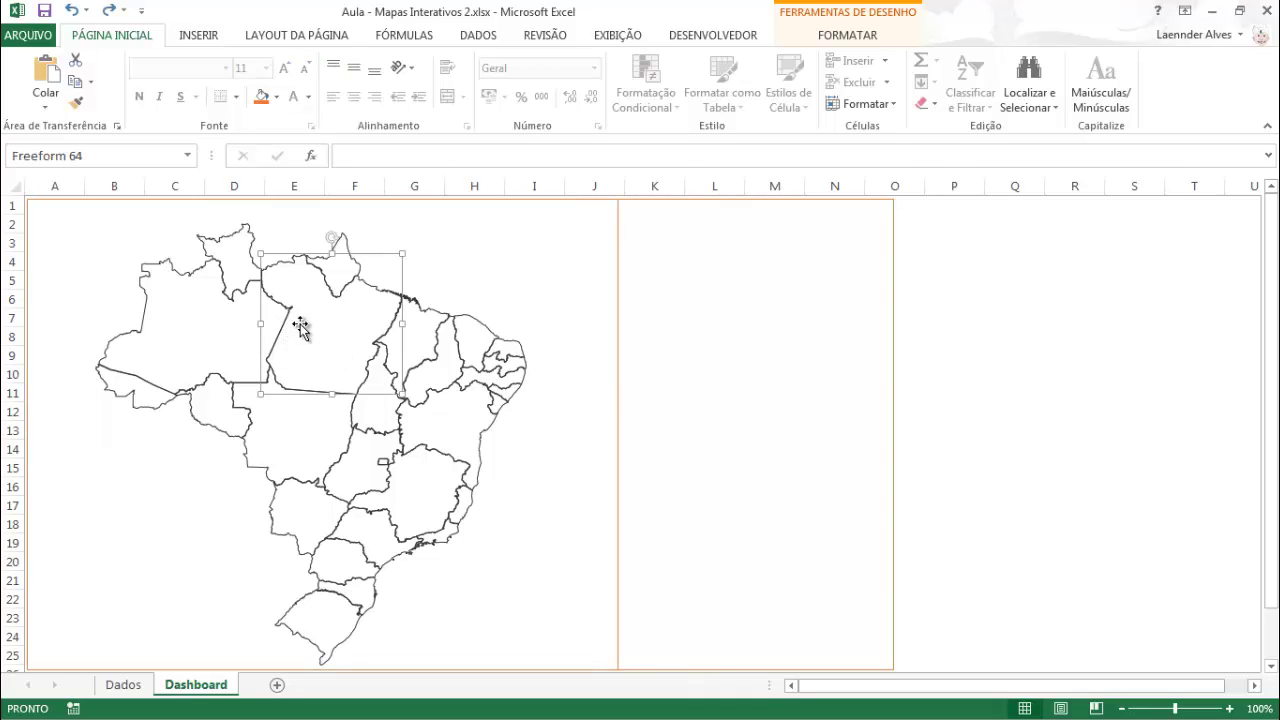
left_click_drag(398, 273, 561, 243)
key("ctrl+z")
left_click(616, 325)
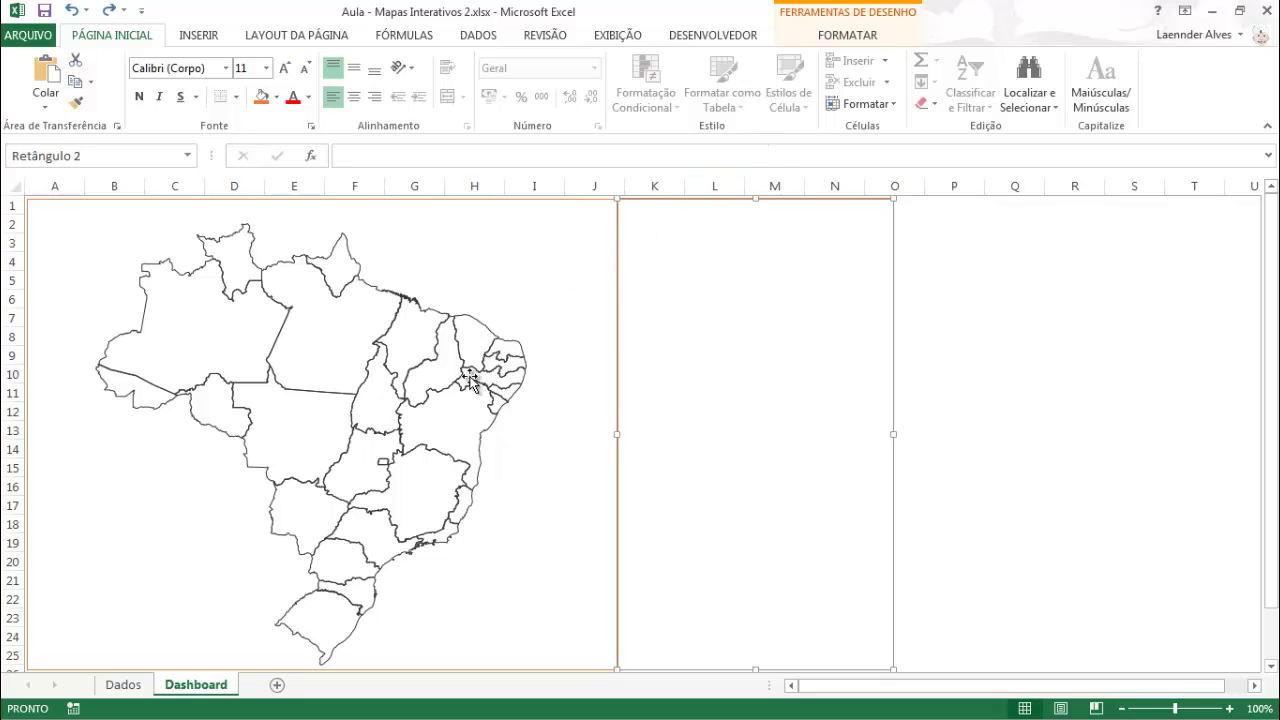
Try moving the São Paulo shape out of the map onto the narrow rectangle, and undo the move.
left_click(412, 564)
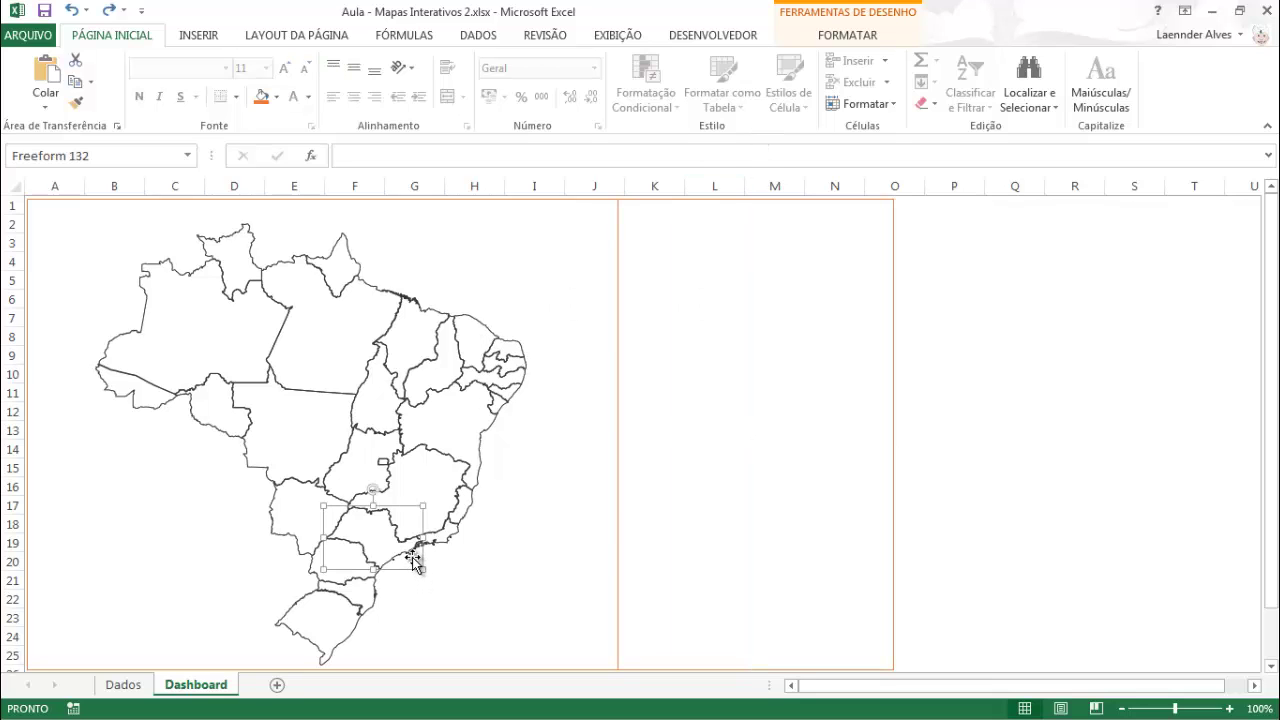
left_click_drag(412, 560, 685, 522)
left_click(404, 592)
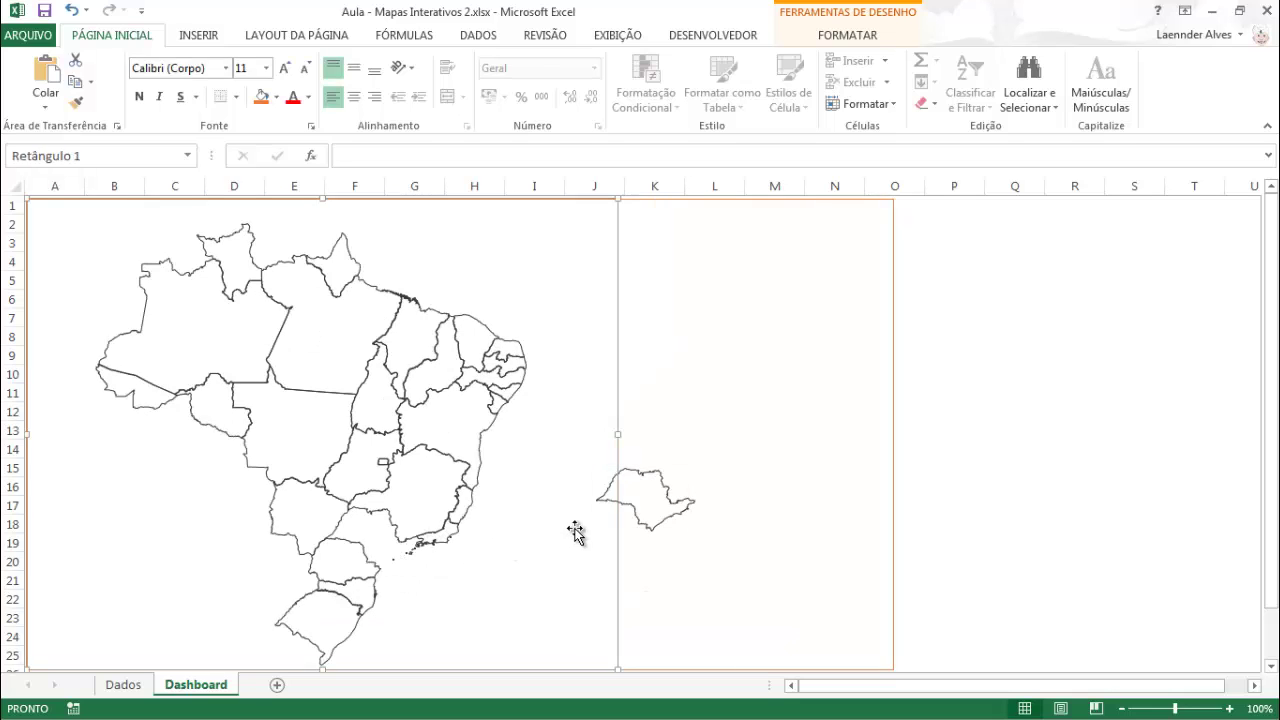
left_click(416, 566)
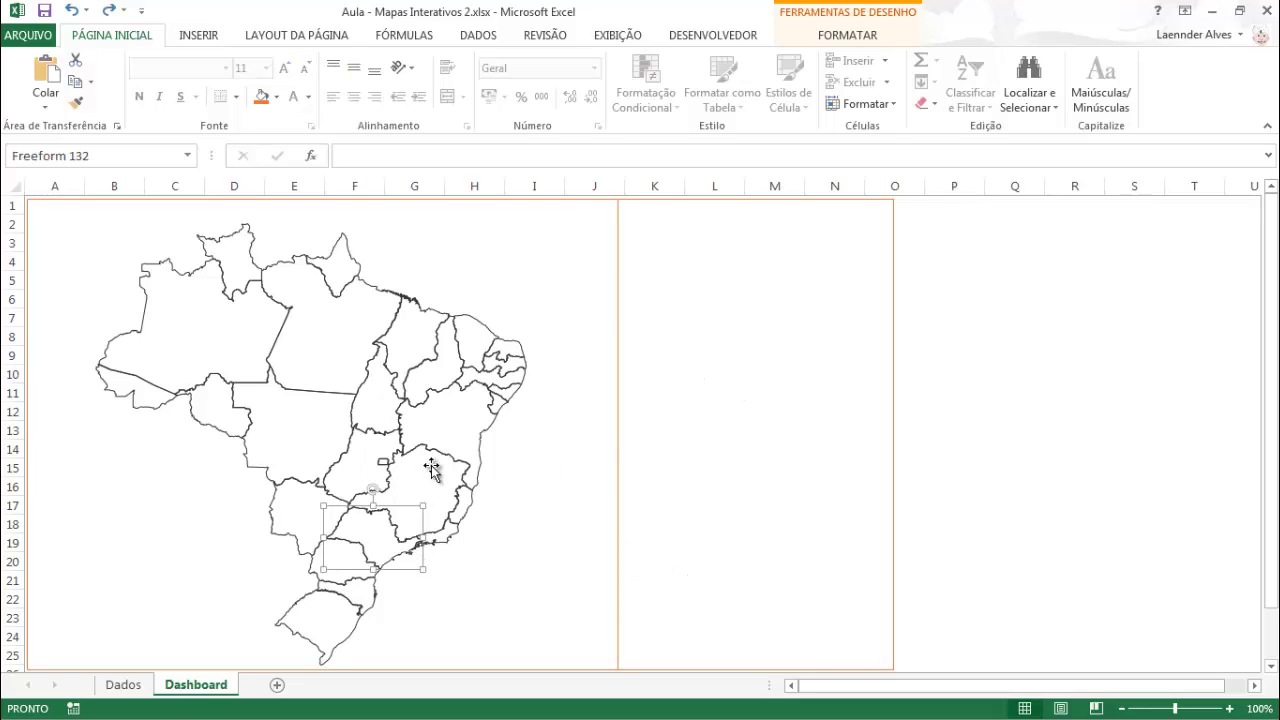
left_click(1033, 334)
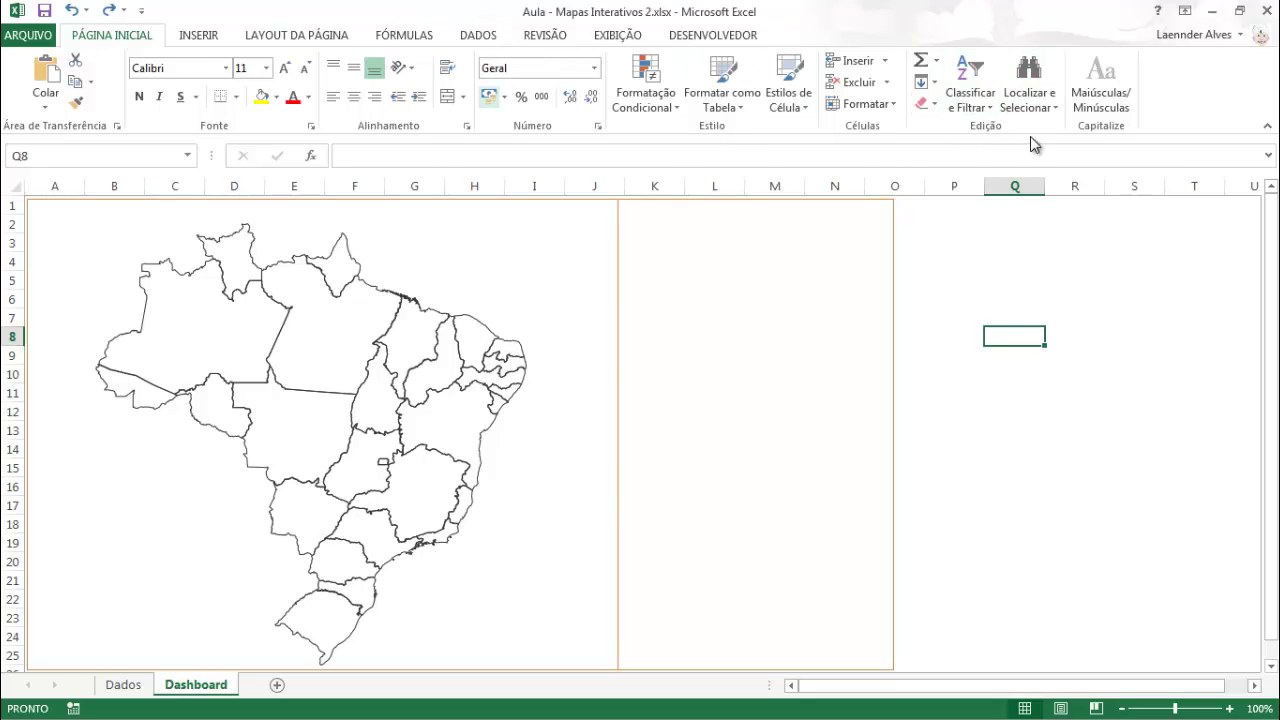
List all objects on the sheet and select entries such as Freeform 114 and Rectangle 116 to locate them on the map.
left_click(1032, 106)
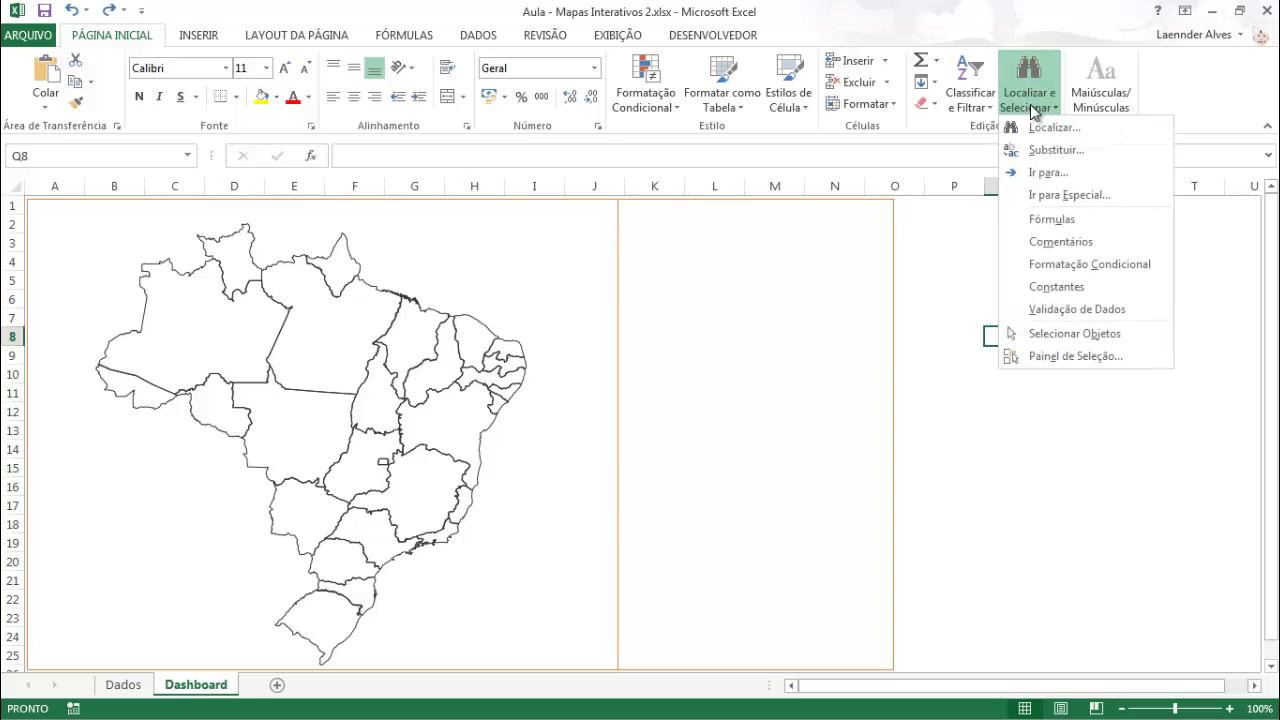
left_click(1066, 357)
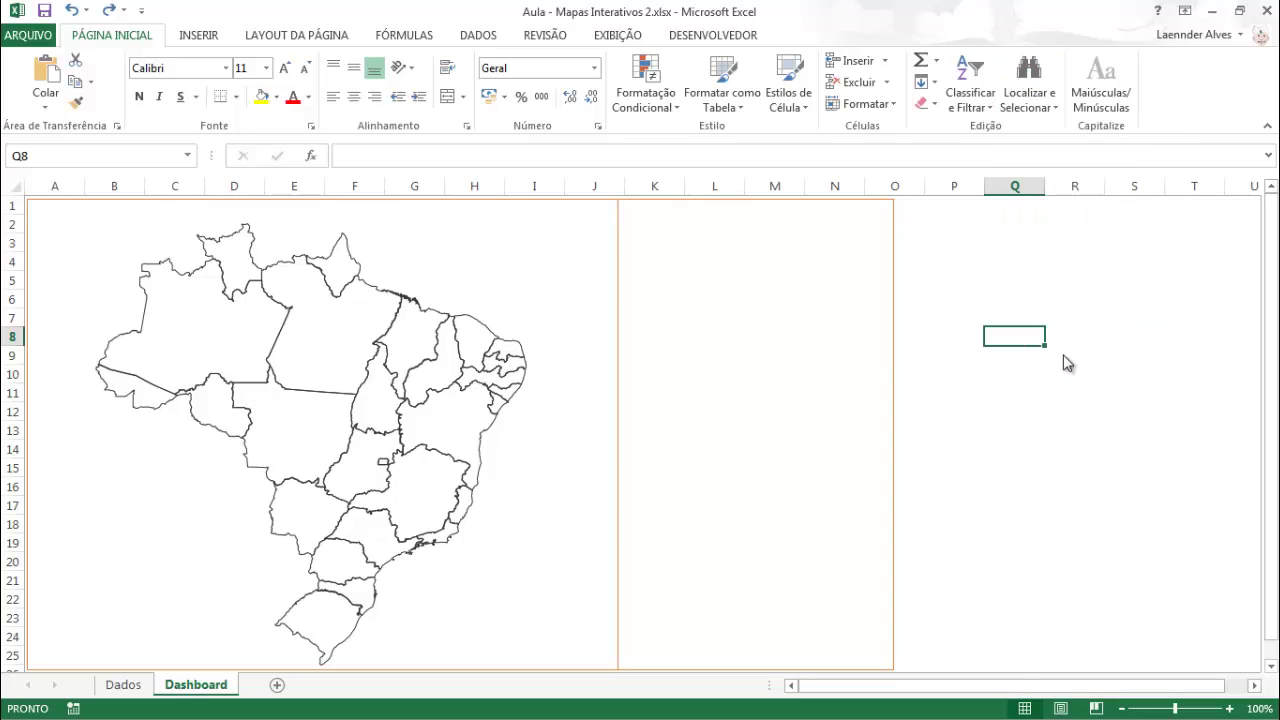
left_click_drag(1260, 312, 1260, 420)
left_click(1160, 376)
left_click(1142, 321)
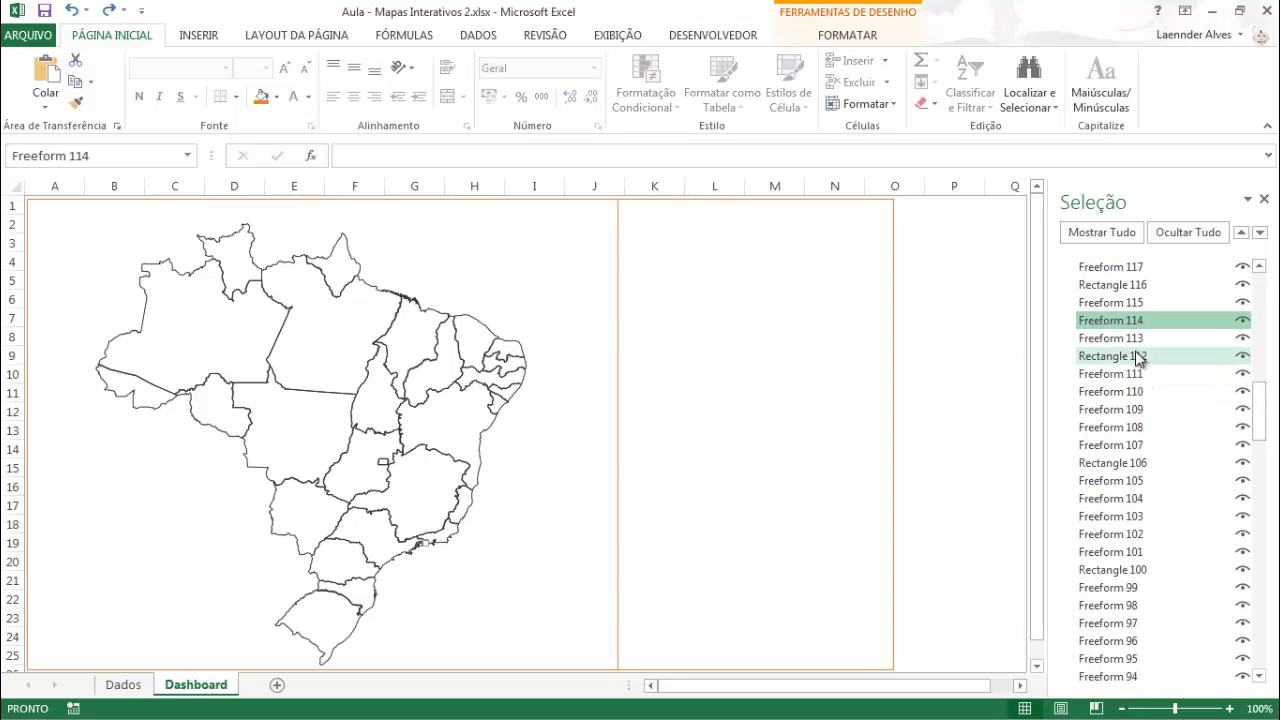
left_click(1134, 285)
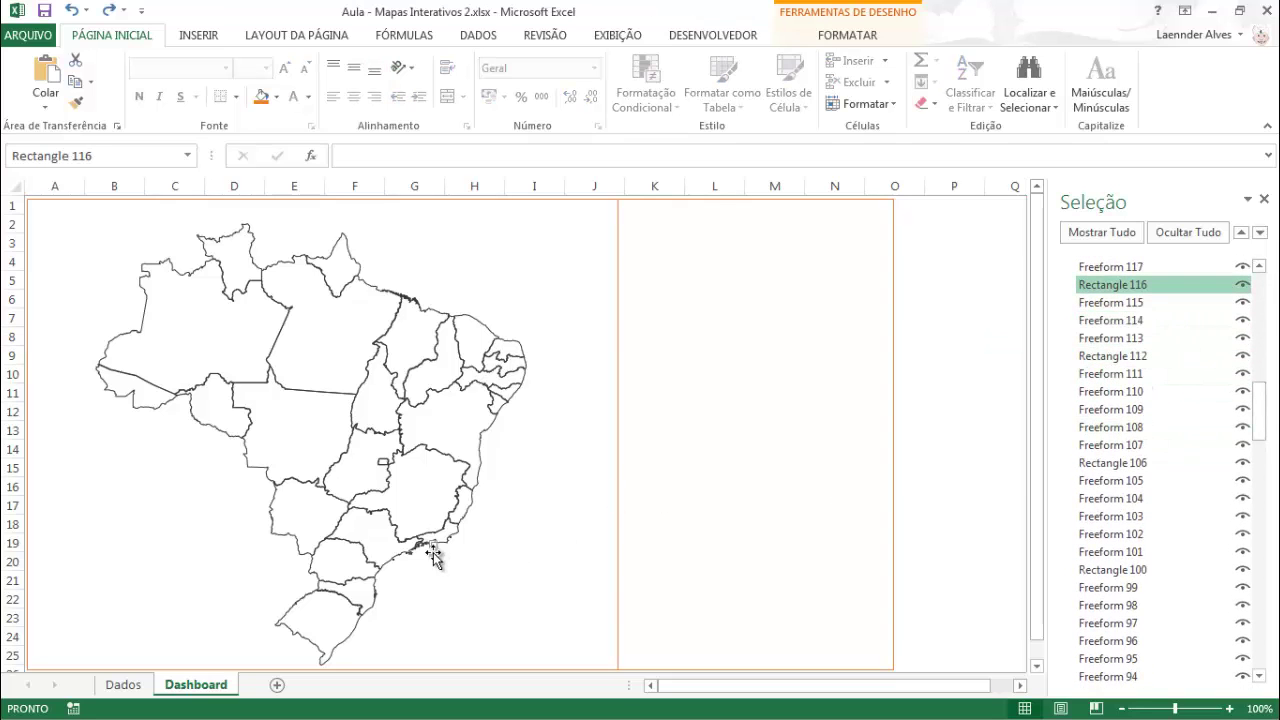
Select further entries across the object list, such as Freeform 107, Freeform 22 and Freeform 25, to locate them on the map.
left_click(1120, 391)
left_click(1116, 445)
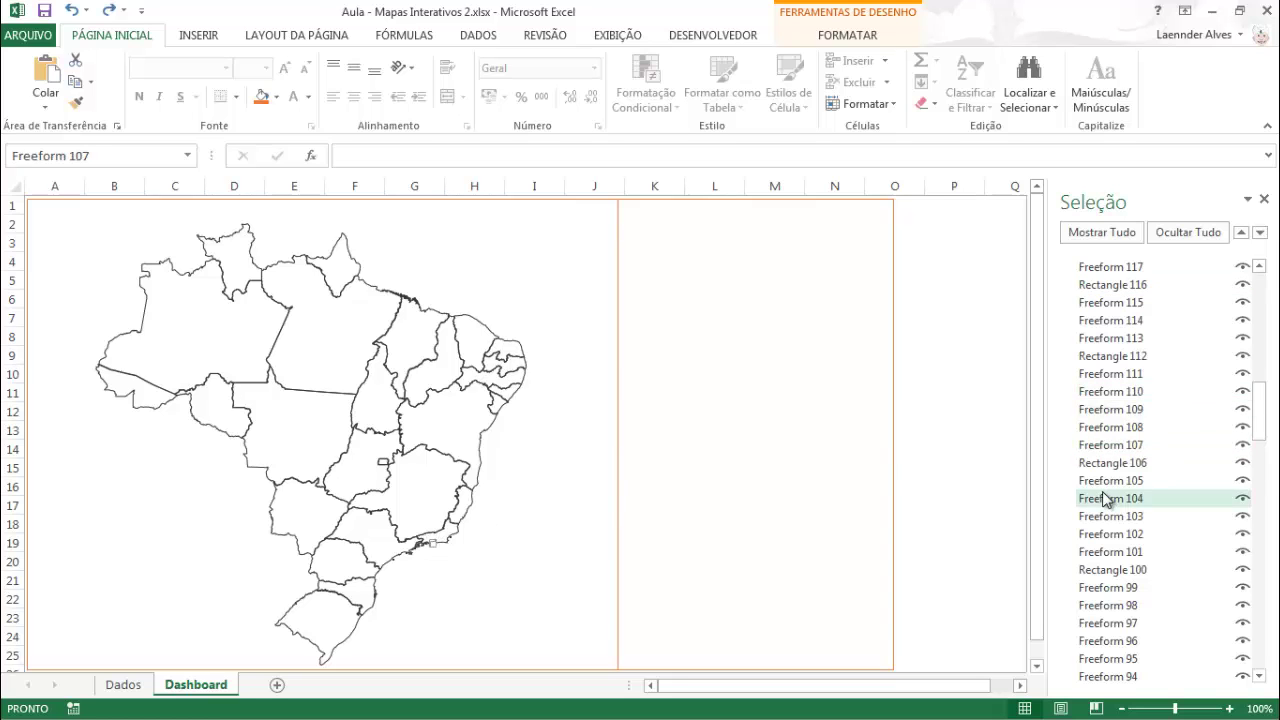
left_click(1106, 498)
left_click_drag(1260, 423, 1243, 605)
left_click(1120, 512)
left_click(1112, 548)
left_click(1112, 584)
left_click(1110, 594)
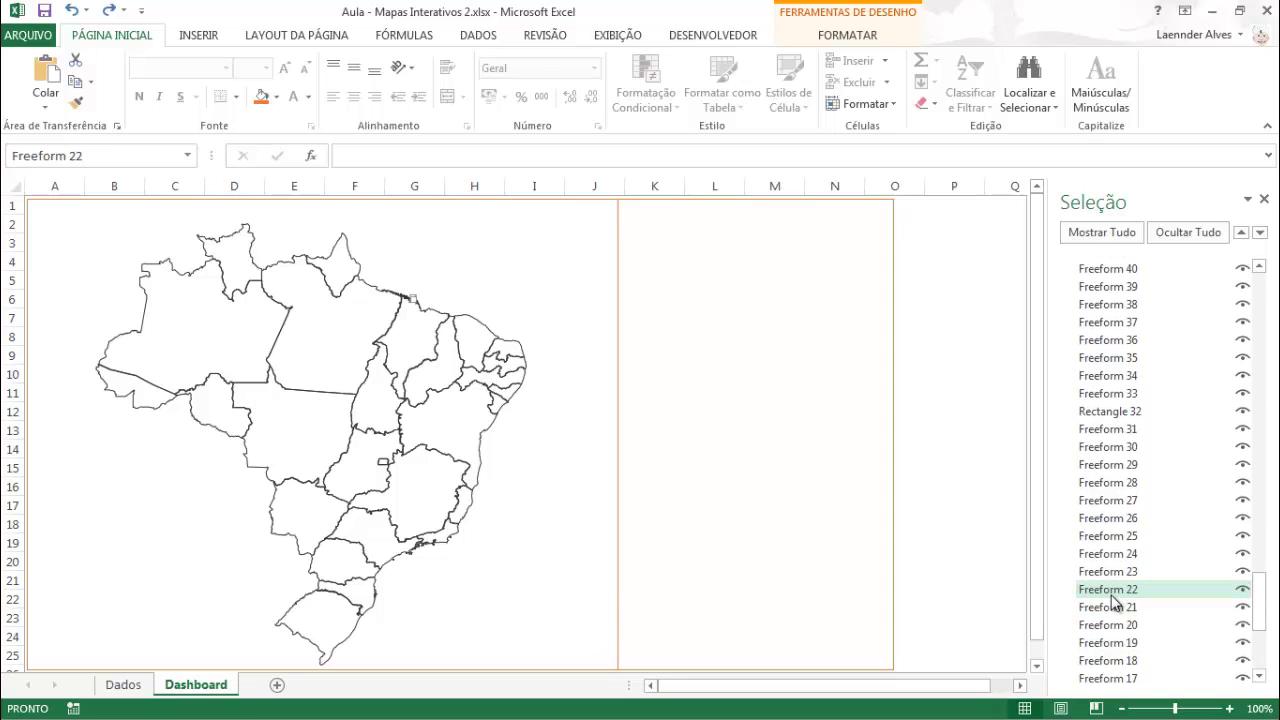
left_click(1122, 536)
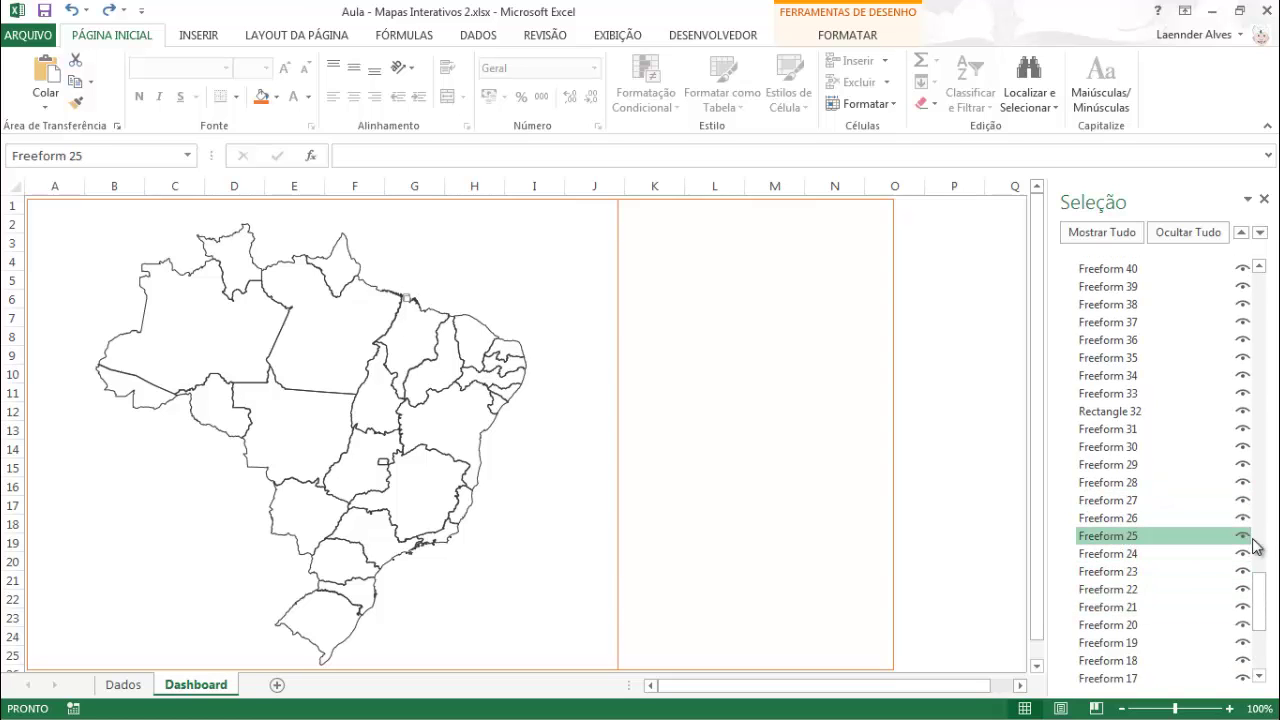
left_click_drag(1259, 600, 1268, 295)
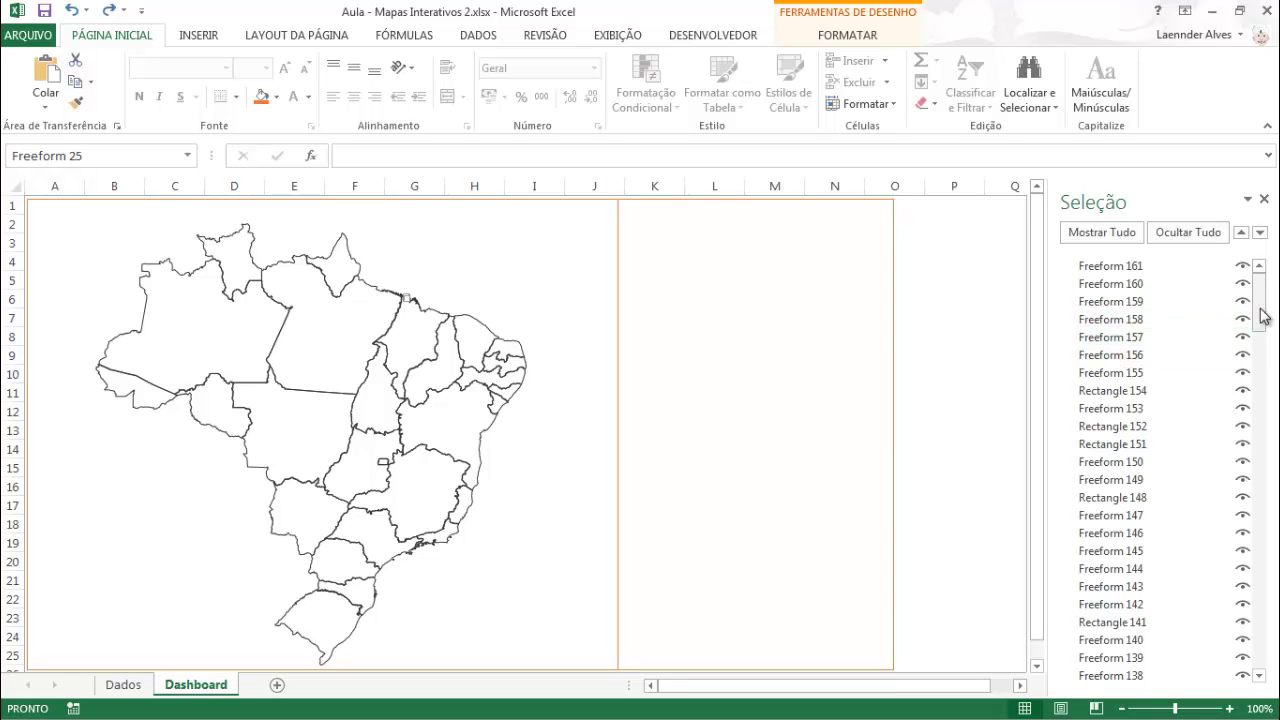
Identify the two background rectangles in the object list and rename the narrow one, Retângulo 2, as Quadro1.
left_click_drag(1257, 314, 1270, 665)
left_click(1110, 658)
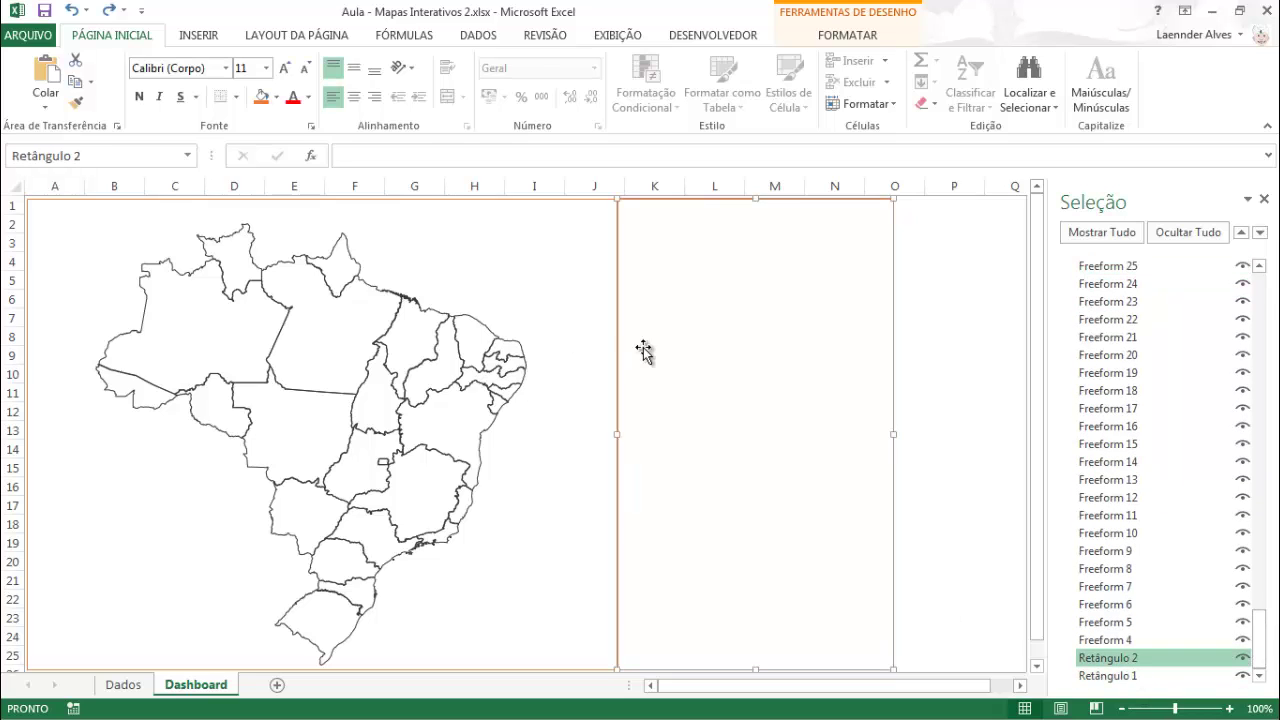
left_click(1117, 677, "ctrl")
left_click(1117, 677)
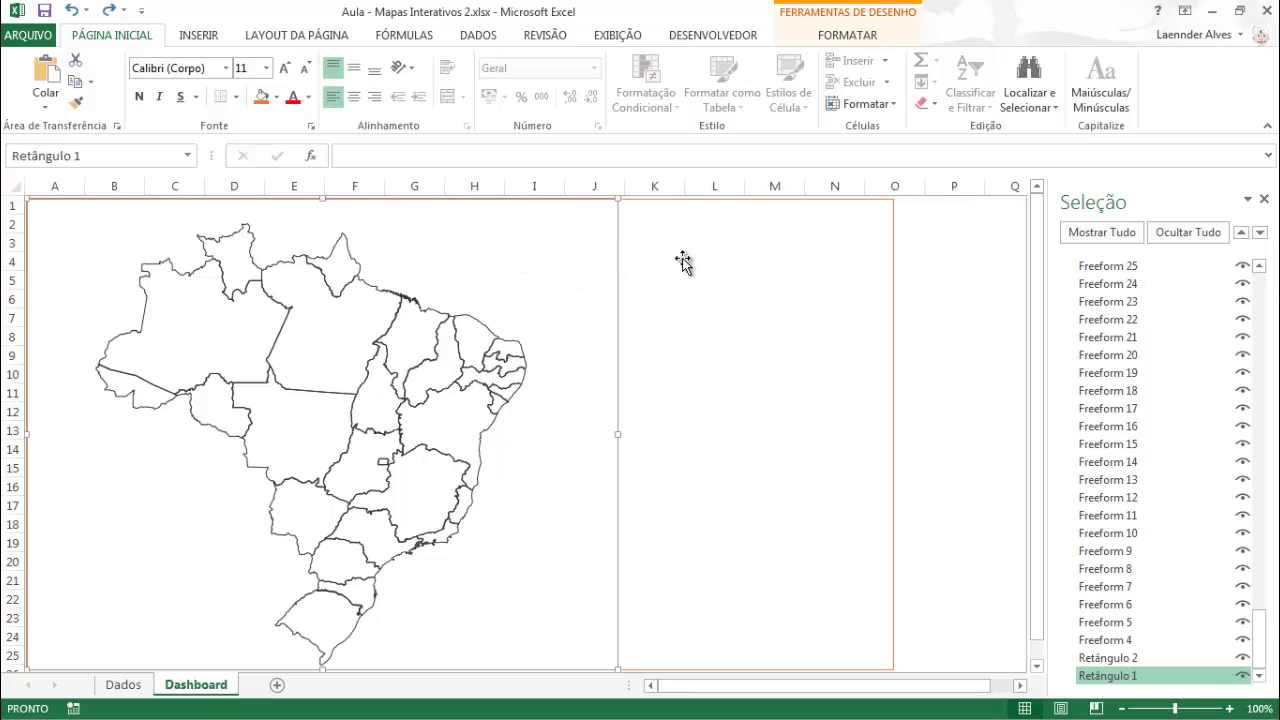
left_click(1124, 659)
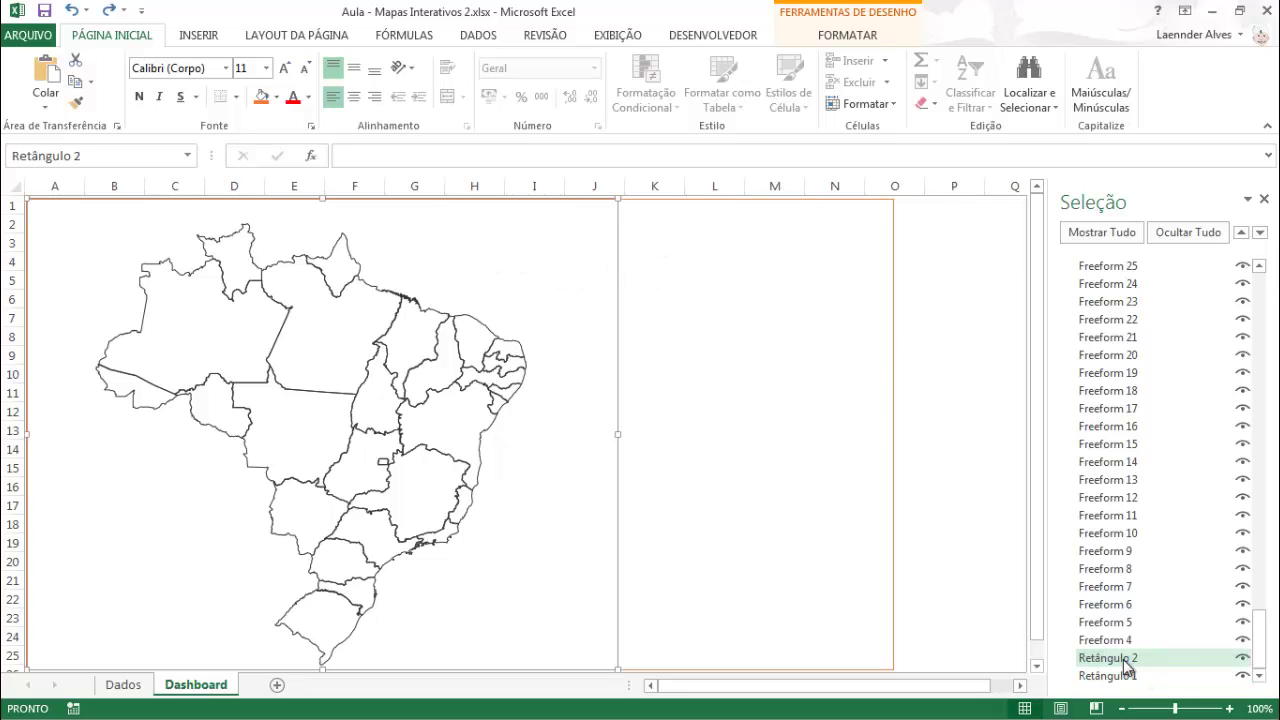
left_click(1133, 660)
left_click_drag(1148, 659, 1071, 666)
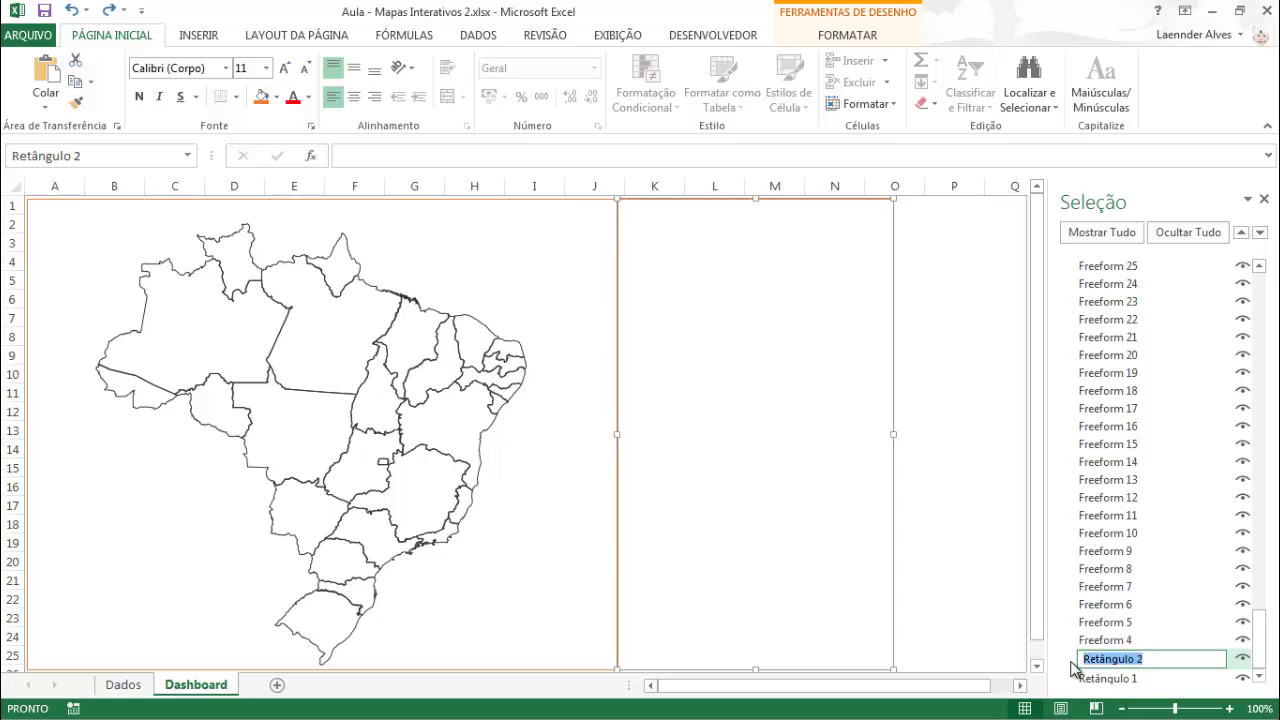
type("Quadro1")
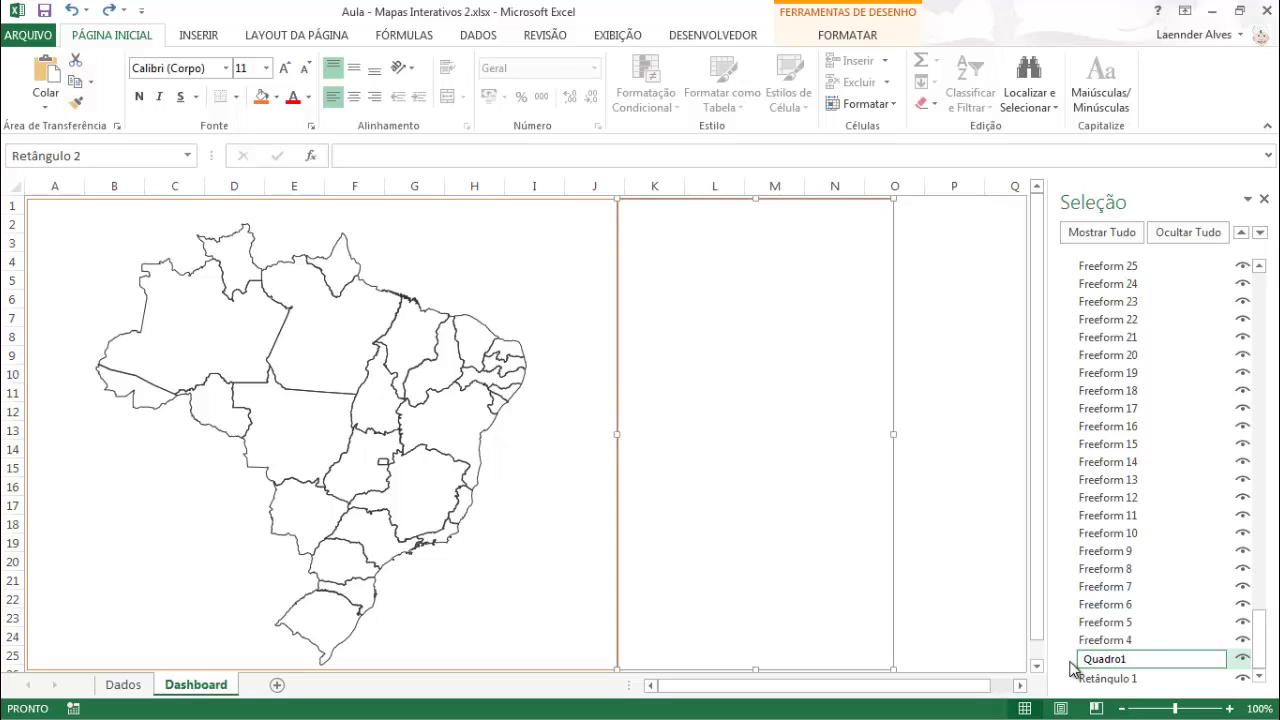
key("Return")
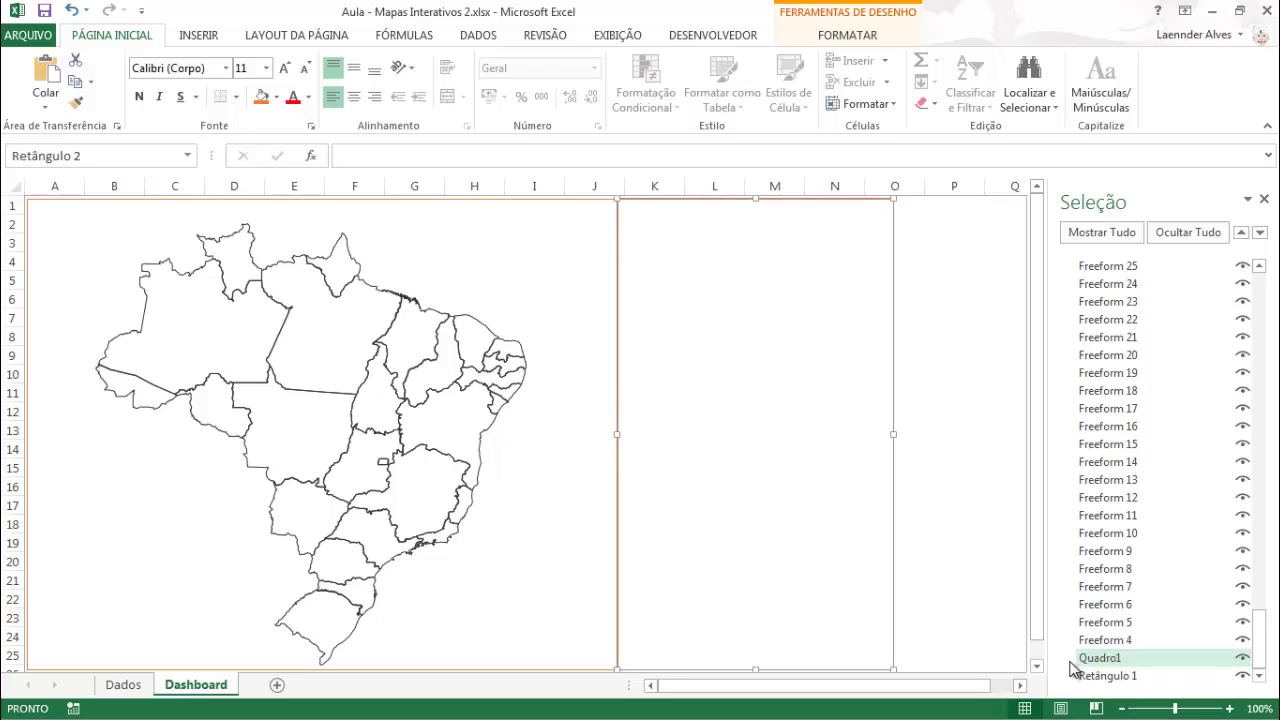
Rename the wide background rectangle behind the map, Retângulo 1, as Quadro2.
left_click(1095, 678)
left_click(1100, 675)
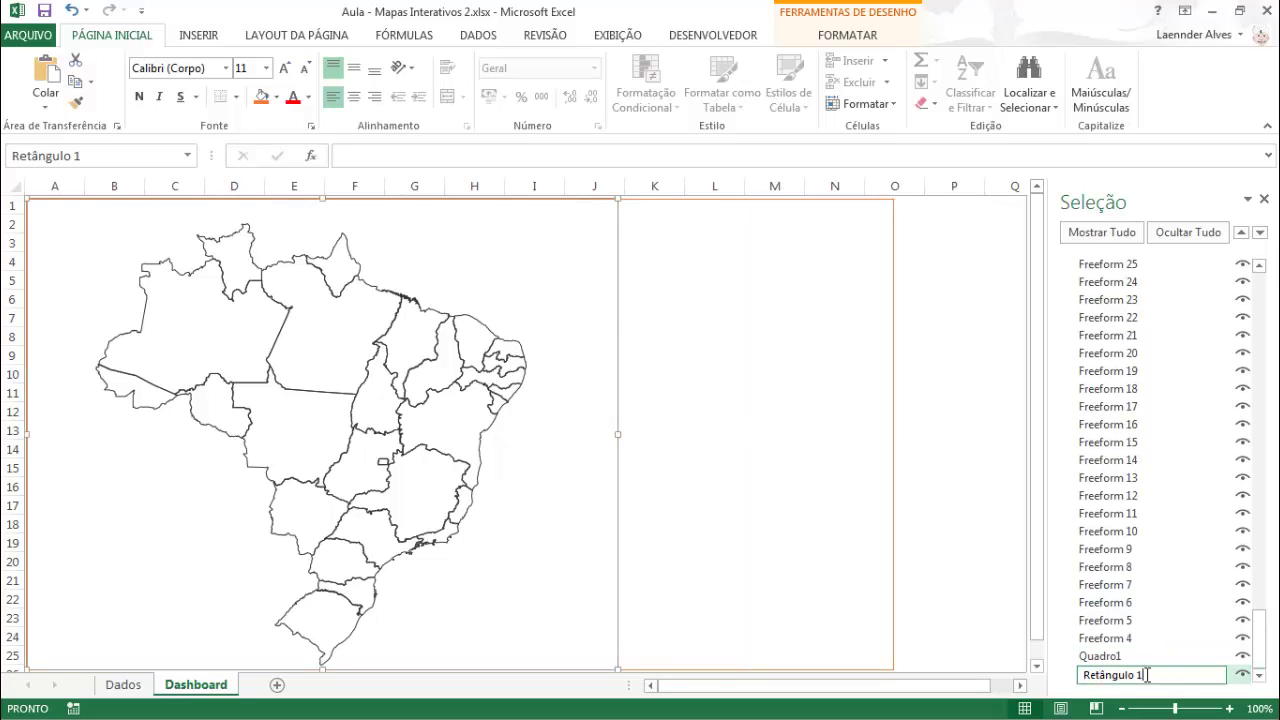
left_click_drag(1147, 675, 1080, 676)
type("Quadra2")
key("Return")
left_click(1104, 676)
type("o")
key("Return")
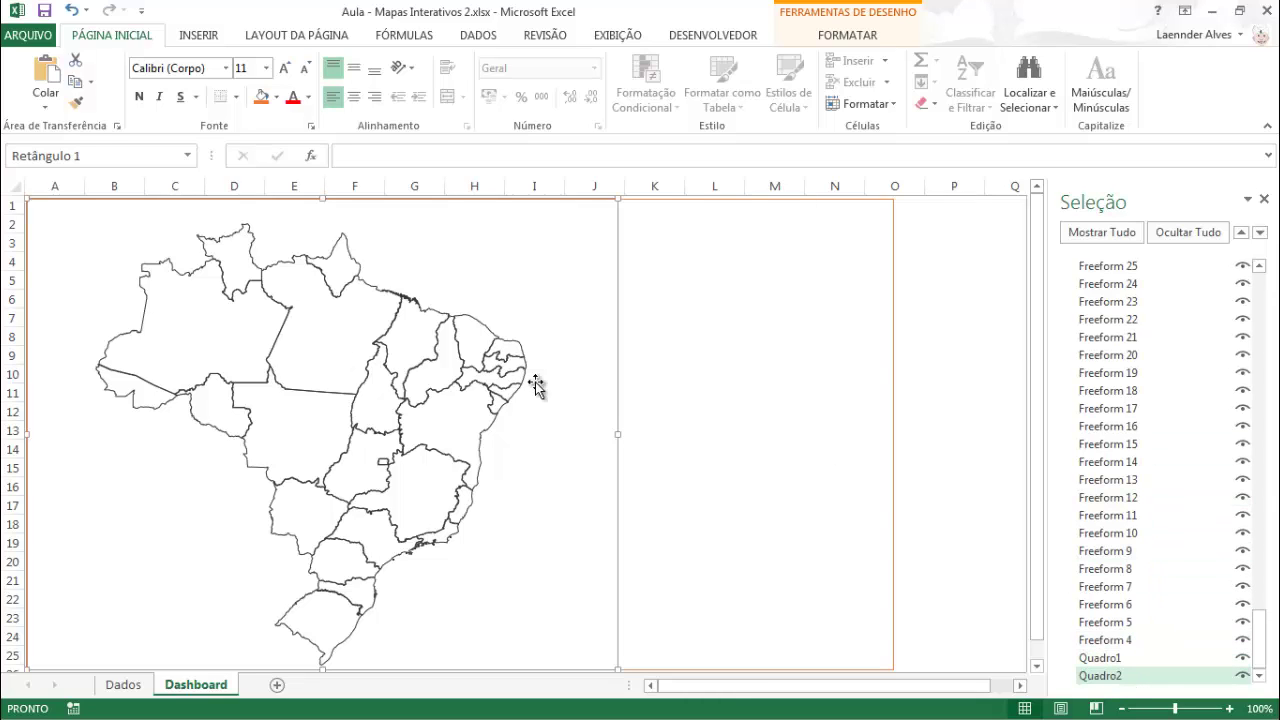
Name the Acre shape AC and the Amazonas shape AM on the map.
left_click(132, 400)
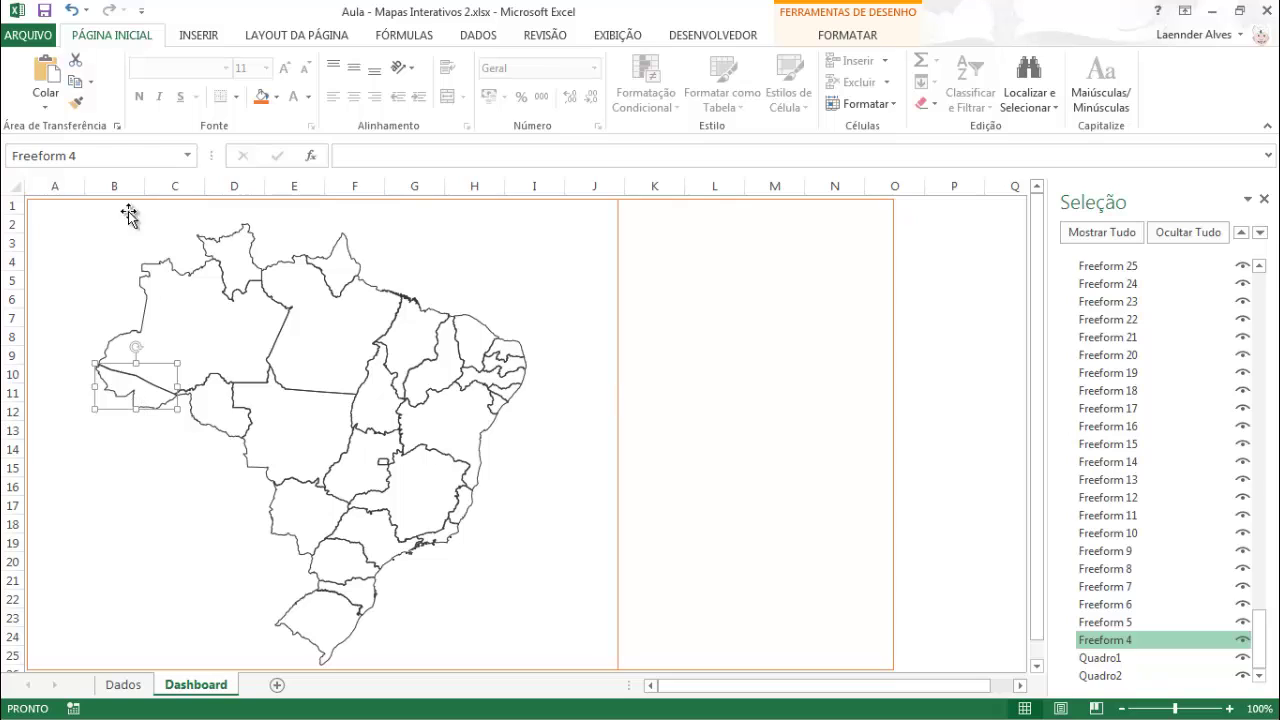
left_click(105, 157)
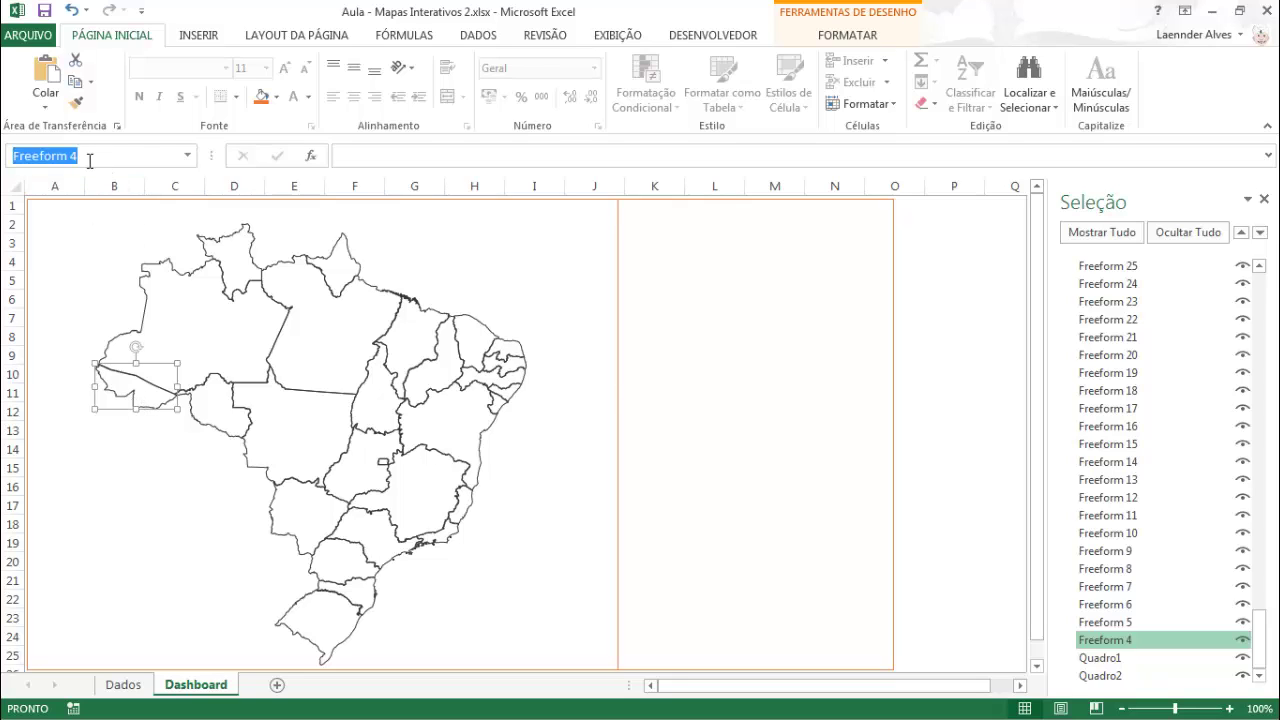
type("AC")
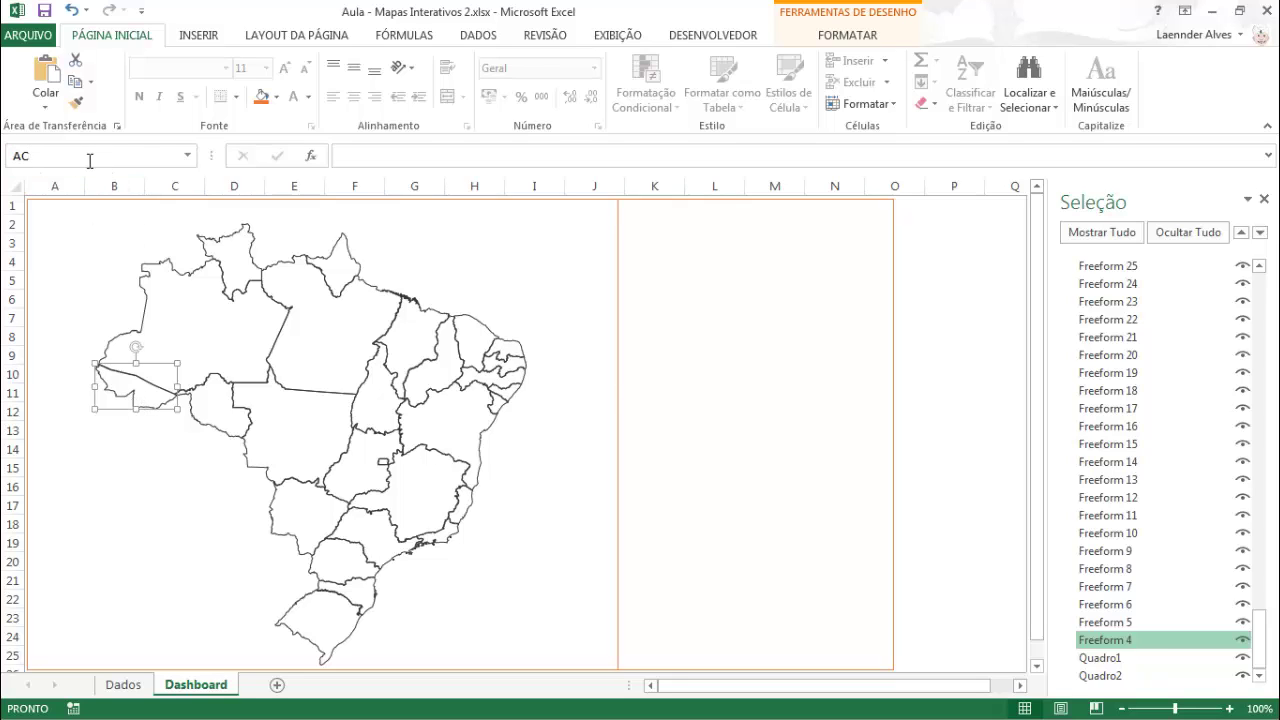
left_click(143, 323)
left_click(78, 150)
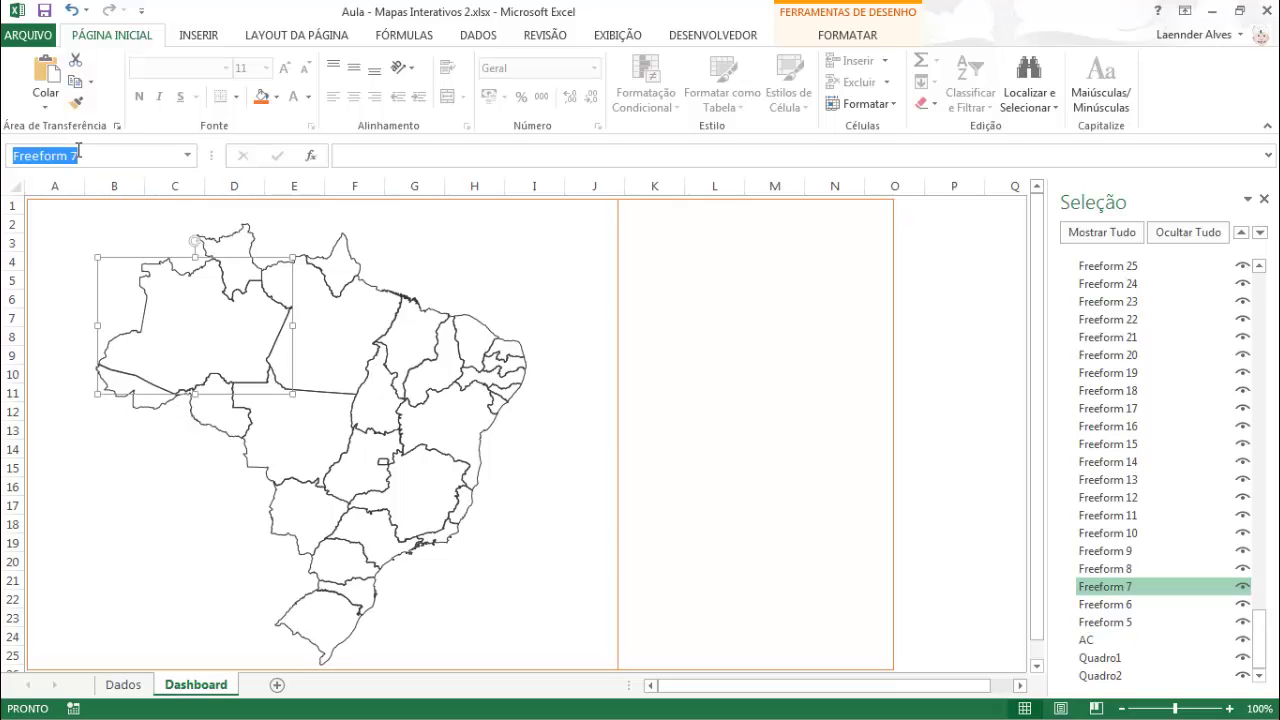
type("AM")
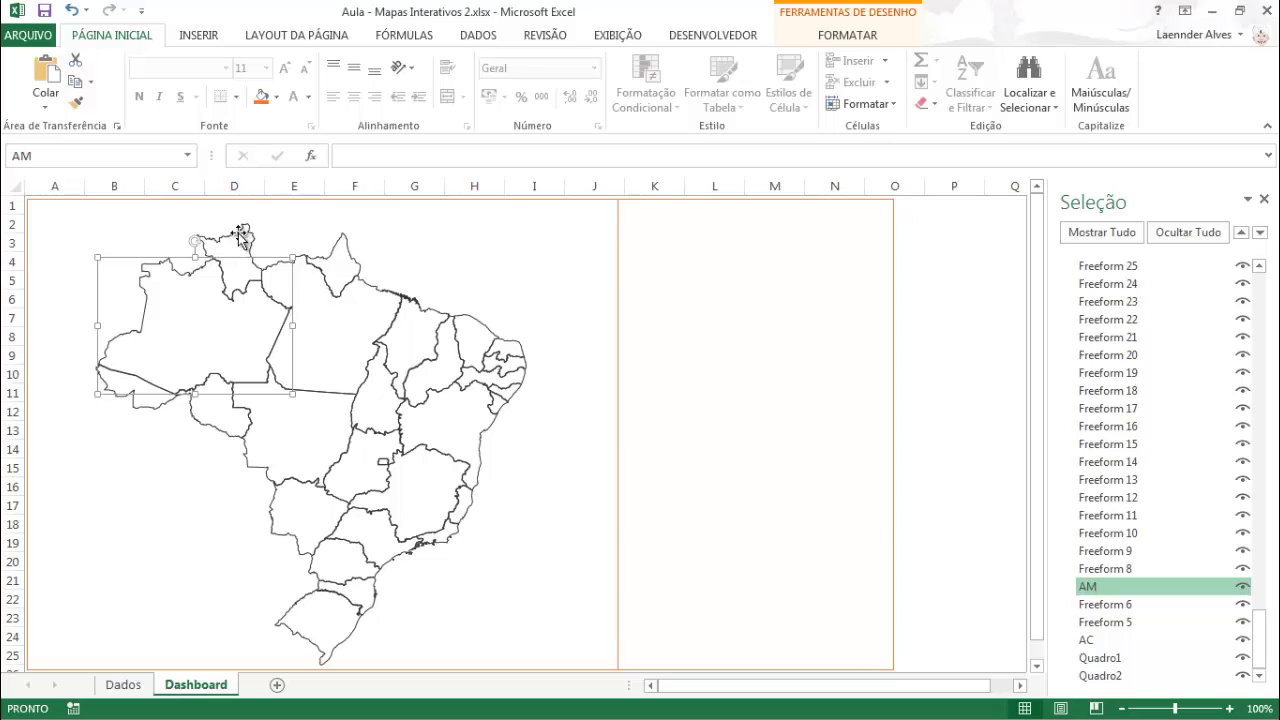
Name the Roraima shape RR and the Pará shape PA on the map.
left_click(236, 233)
left_click(118, 153)
type("RR")
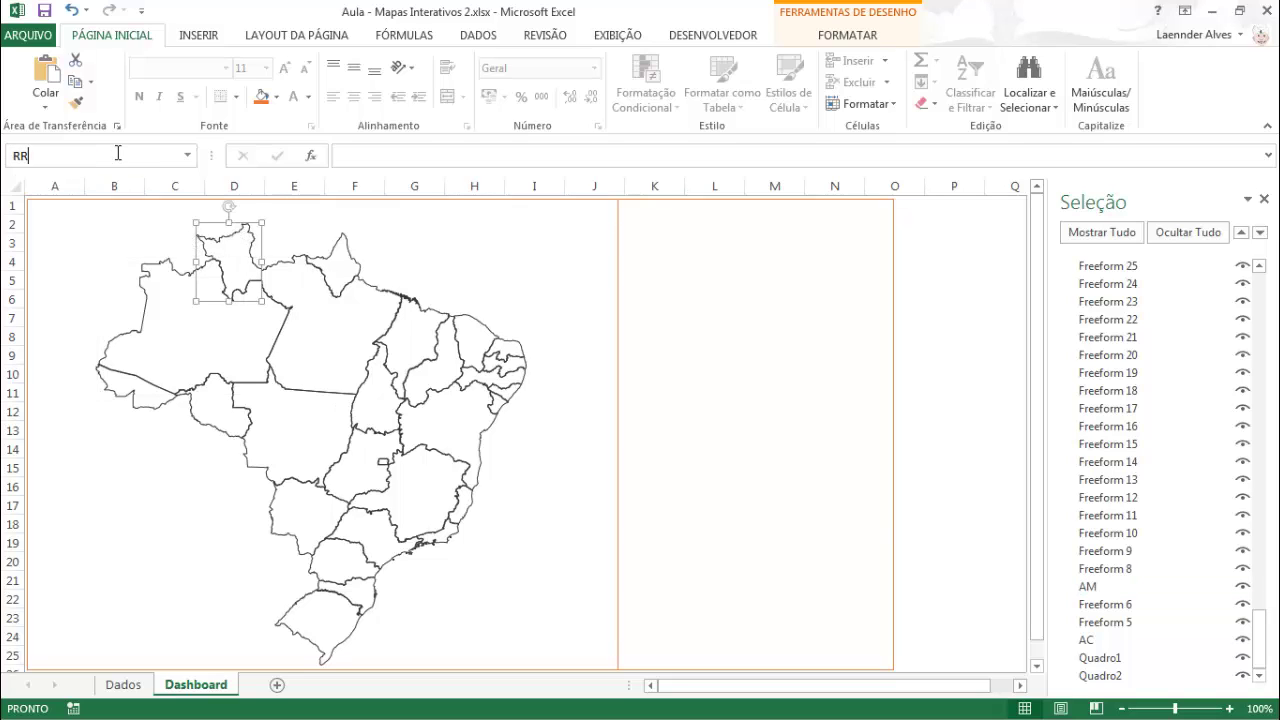
left_click(297, 316)
left_click(122, 157)
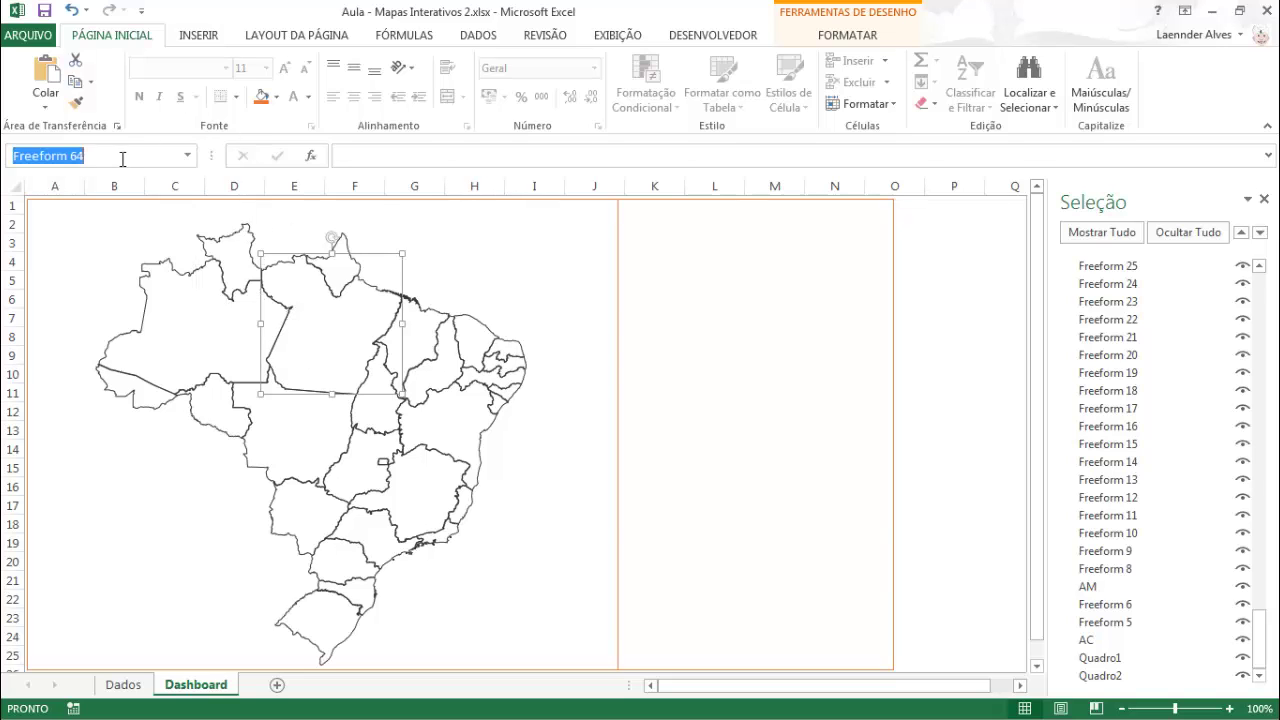
type("PA")
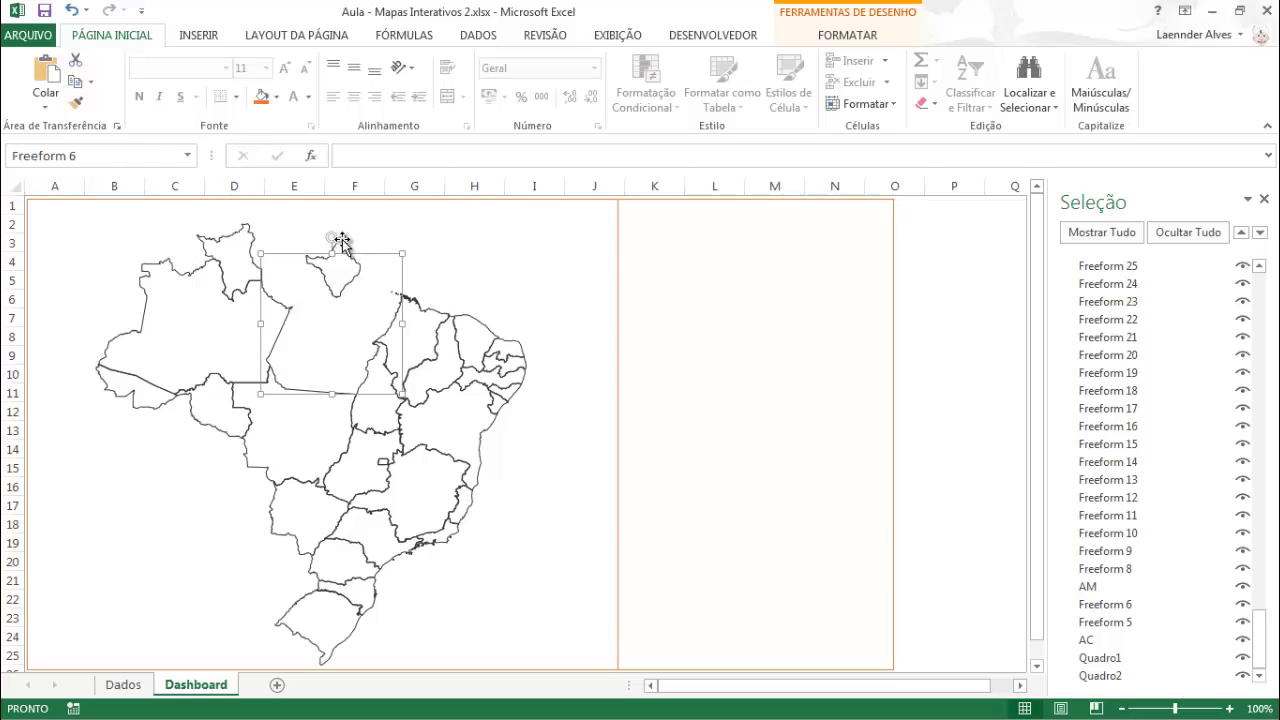
Name the Amapá shape AP and the Maranhão shape MA on the map.
left_click(305, 238)
left_click(73, 148)
type("AP")
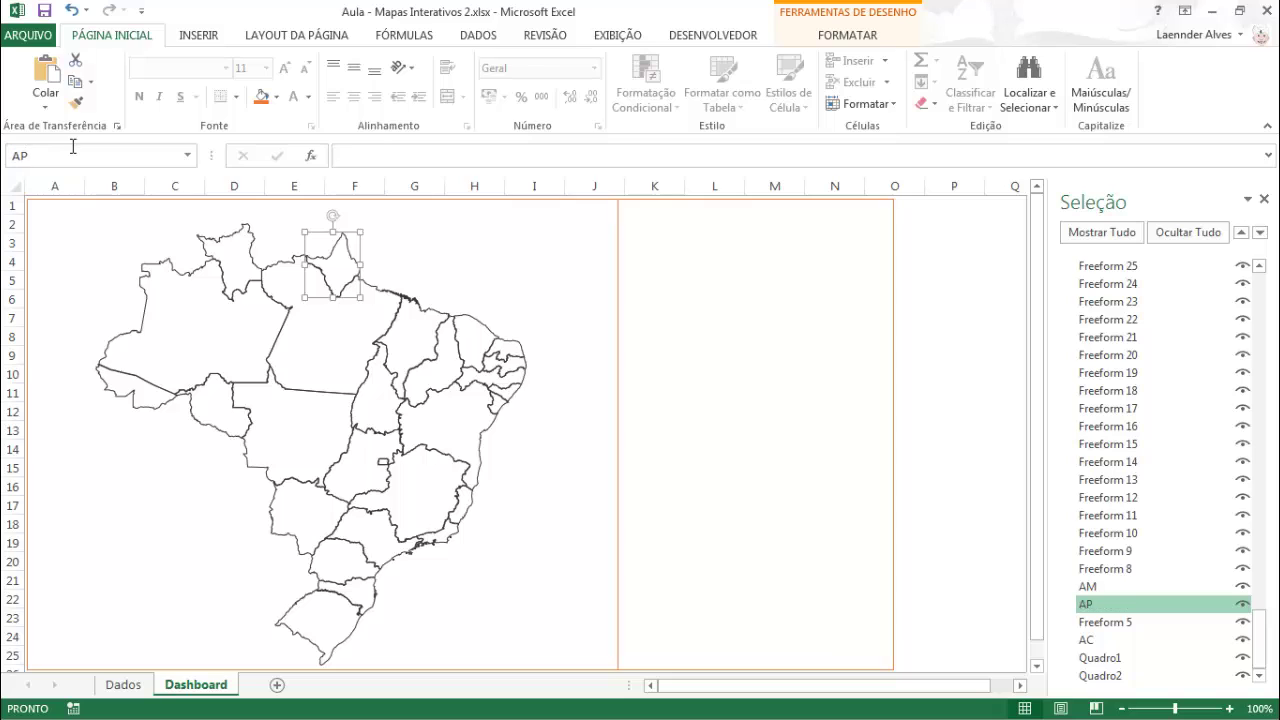
left_click(432, 318)
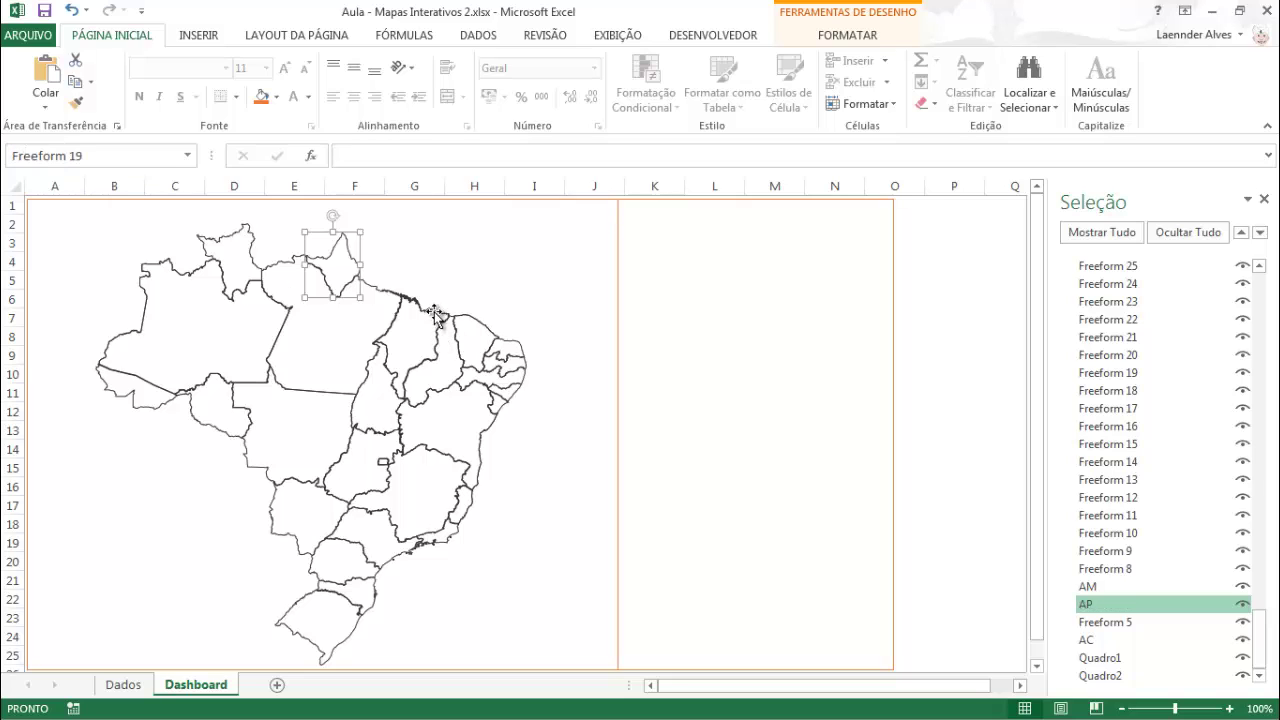
left_click(78, 156)
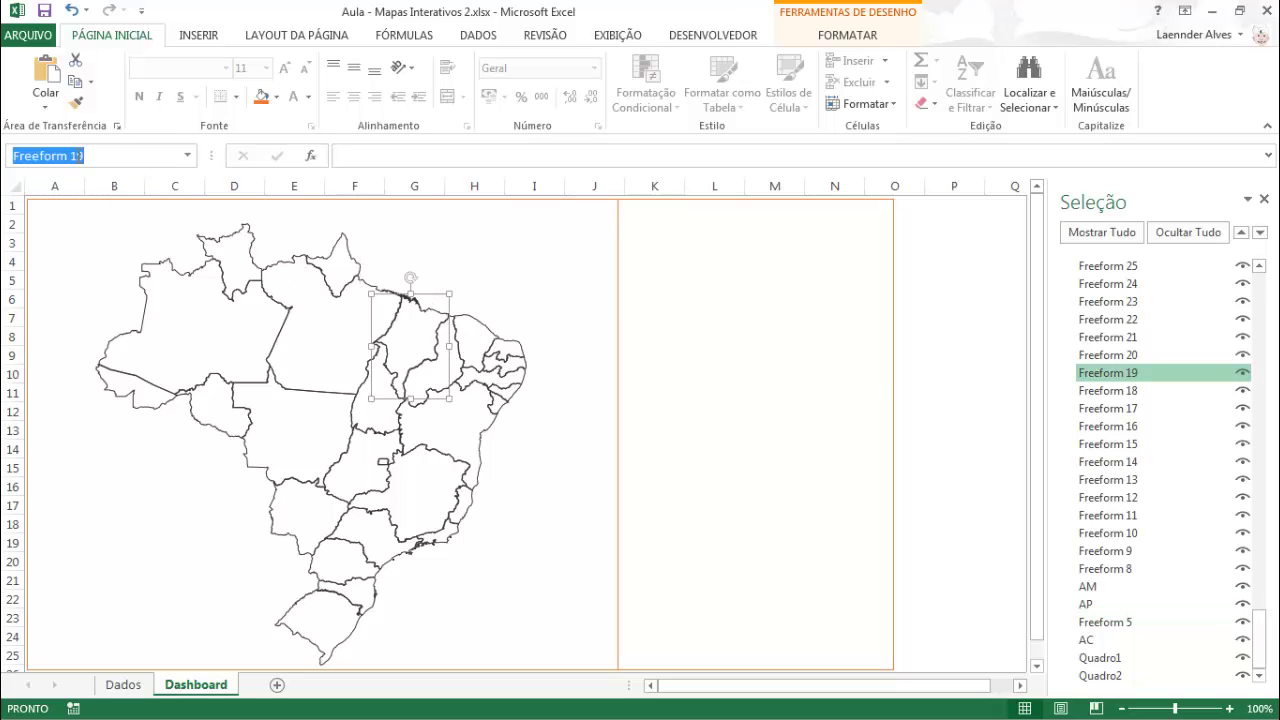
type("MA")
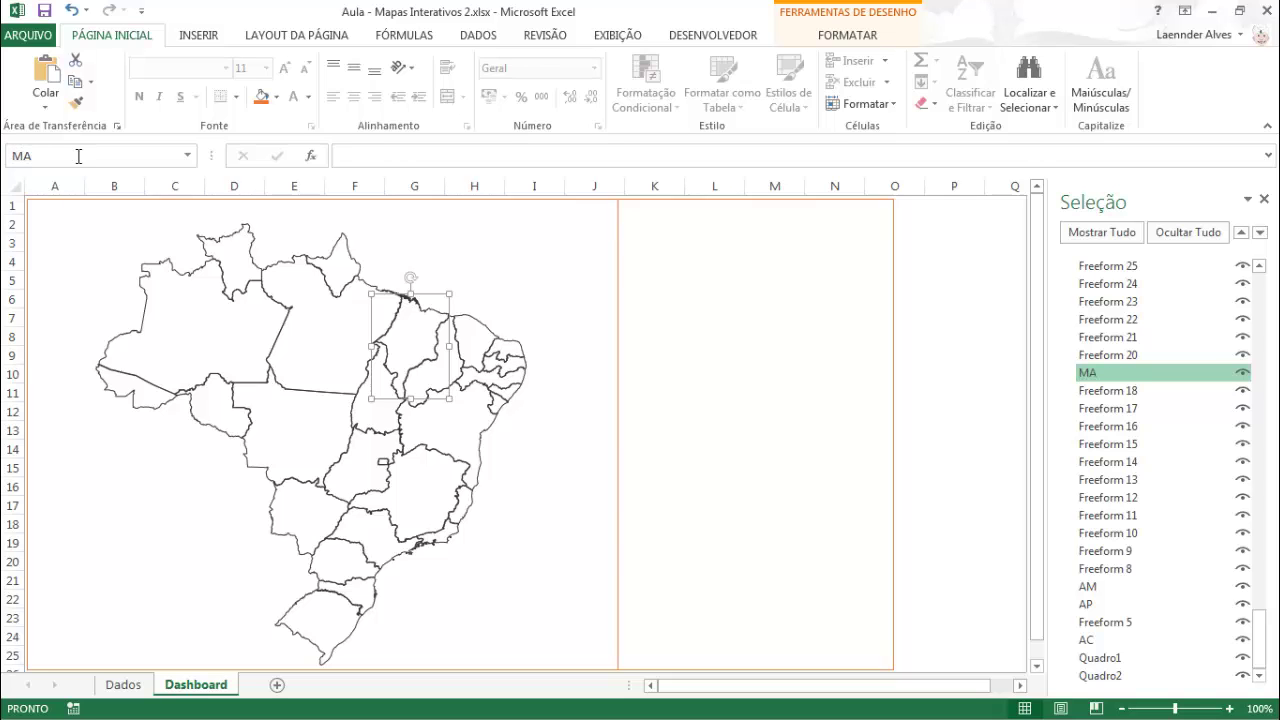
Name the Tocantins shape TO on the map.
left_click(363, 408)
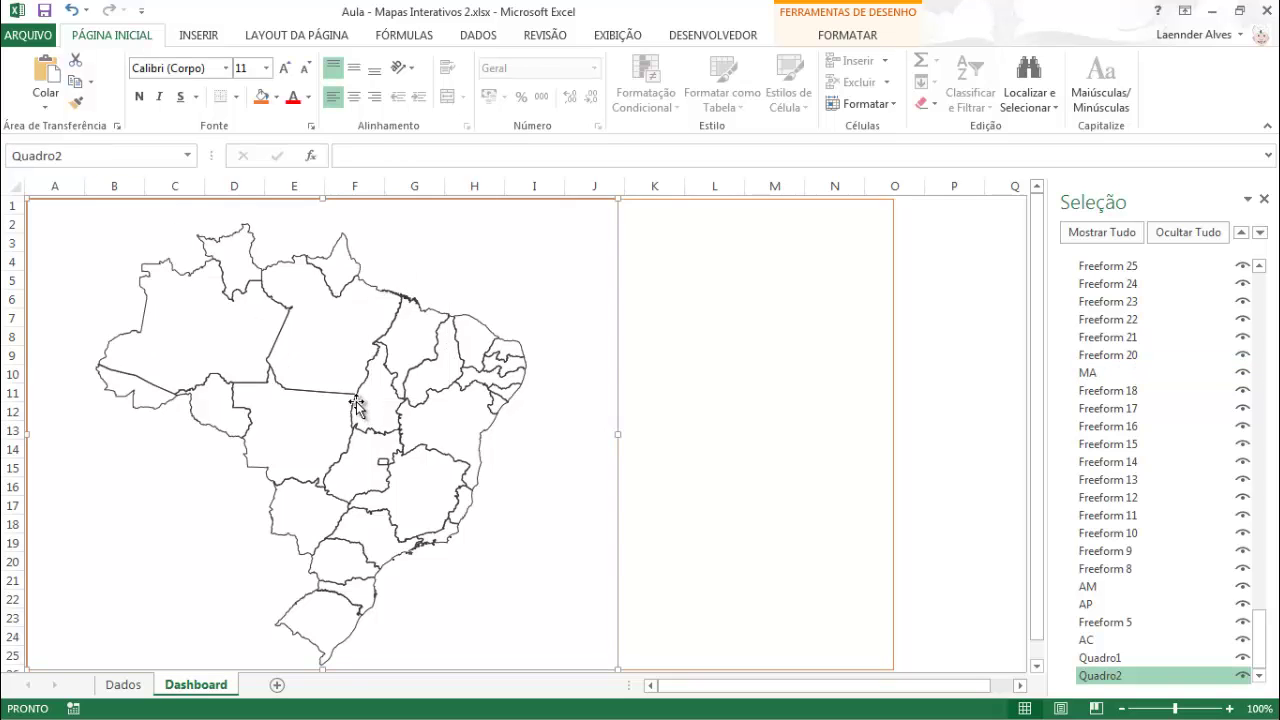
left_click(363, 408)
left_click(137, 156)
type("TO")
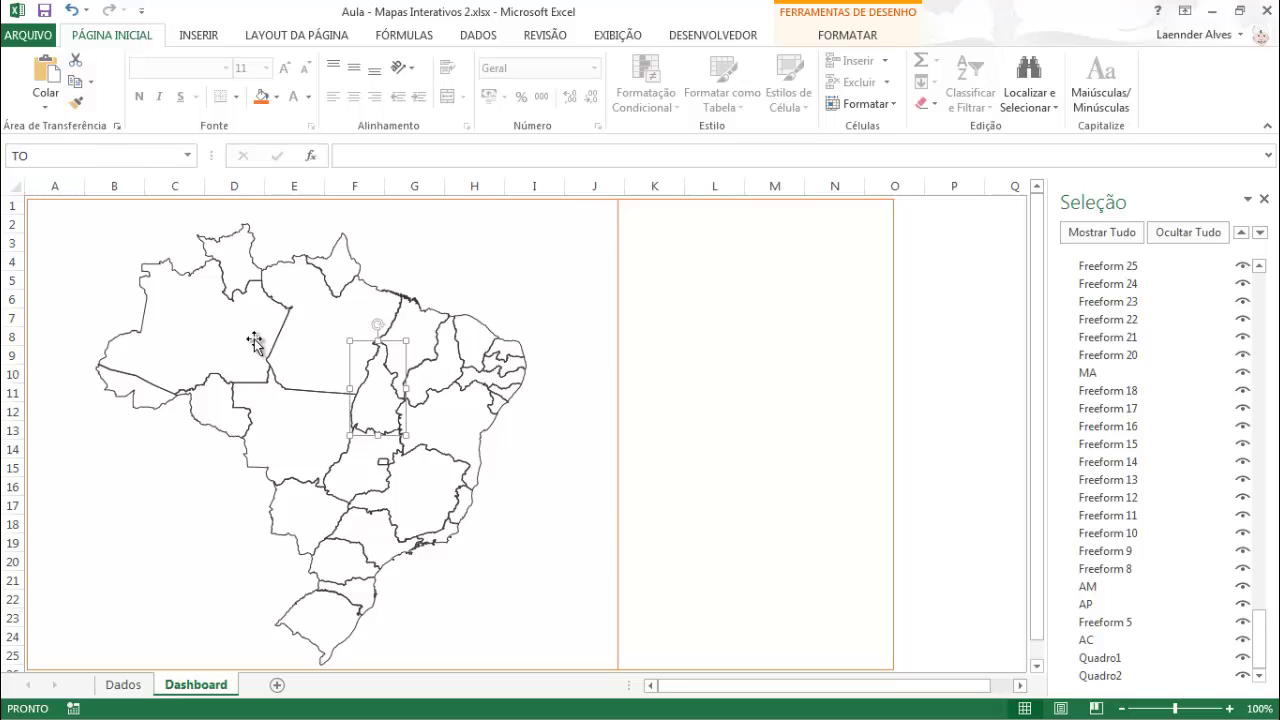
Name the Rondônia shape RO and open the Mato Grosso shape's name for editing.
left_click(213, 428)
left_click(108, 152)
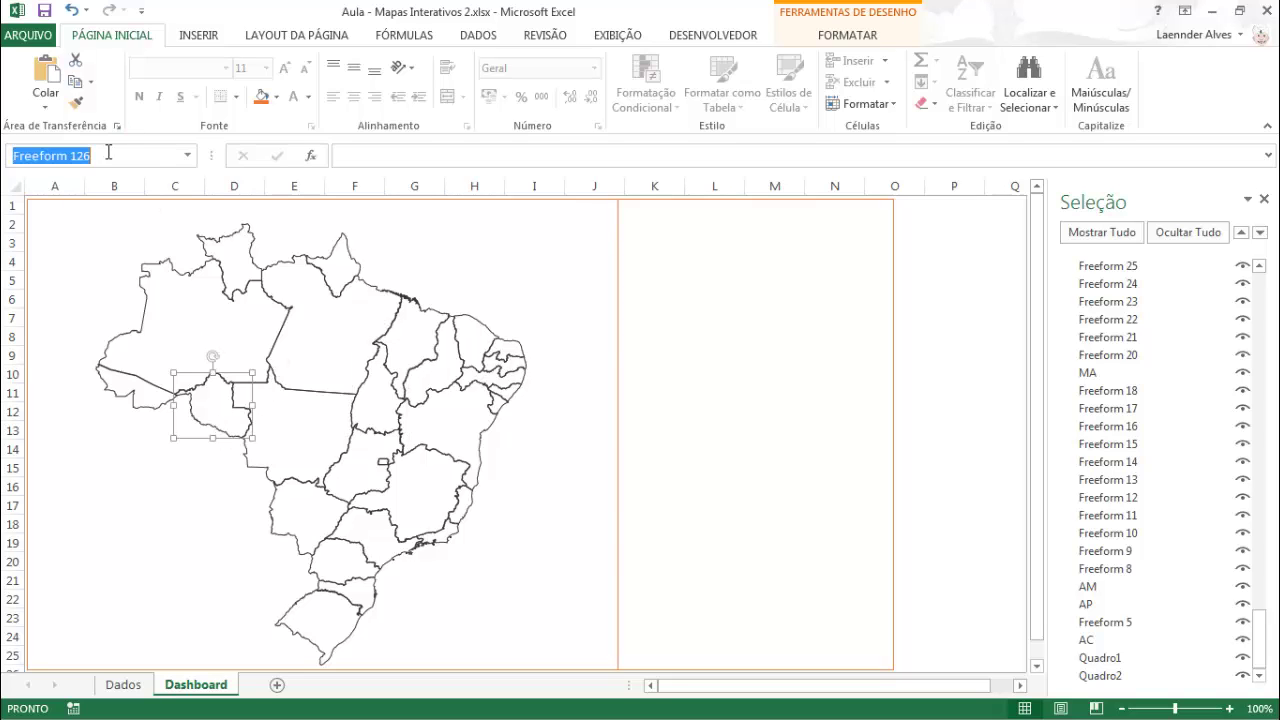
type("RO")
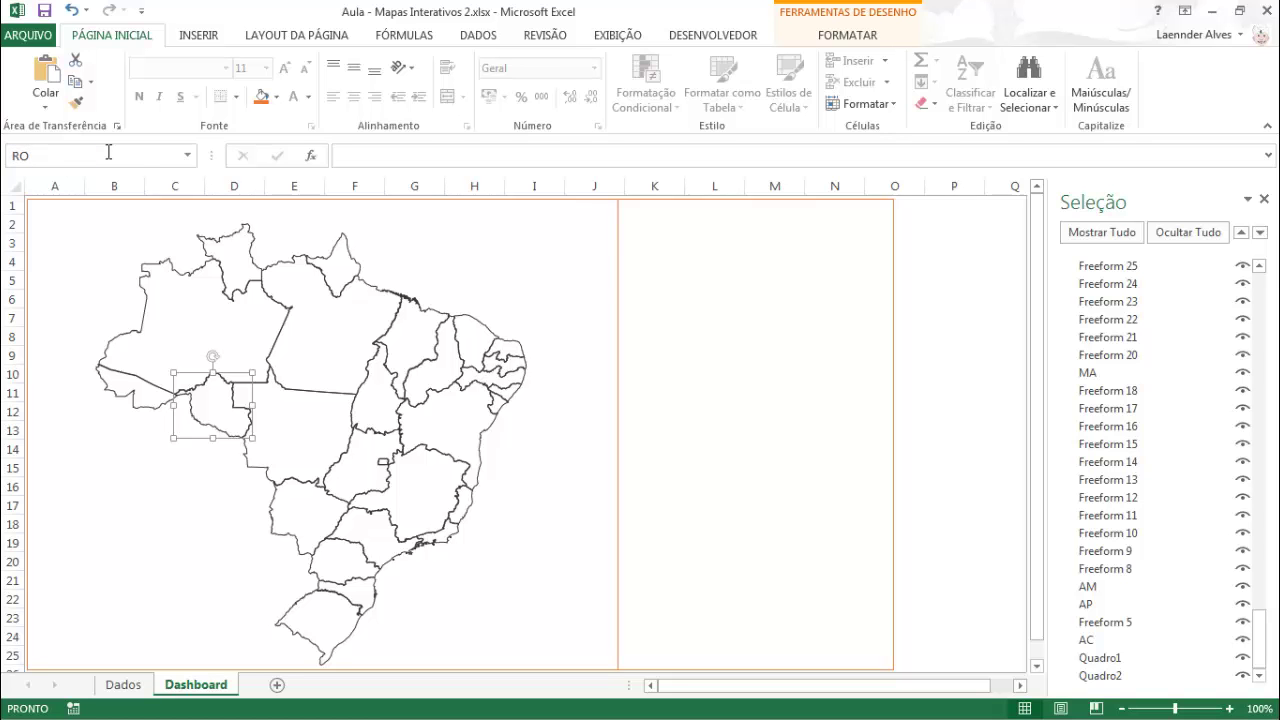
key("Return")
left_click(265, 465)
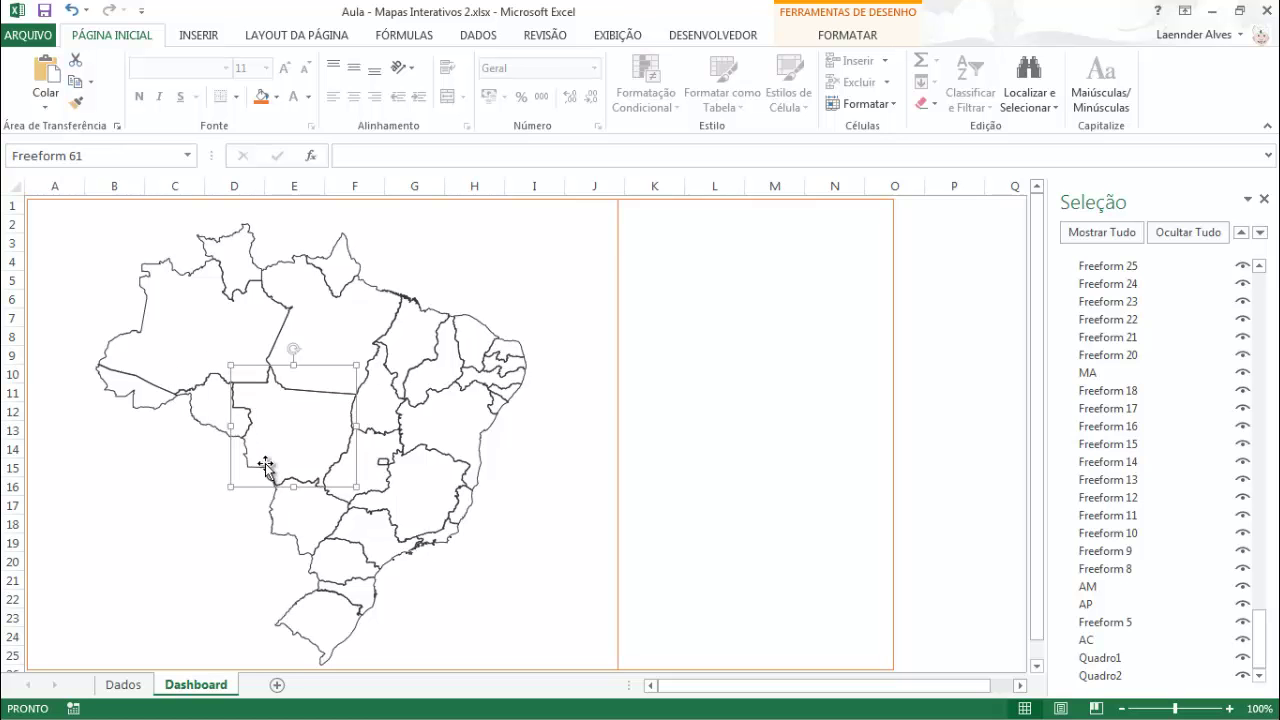
left_click(110, 157)
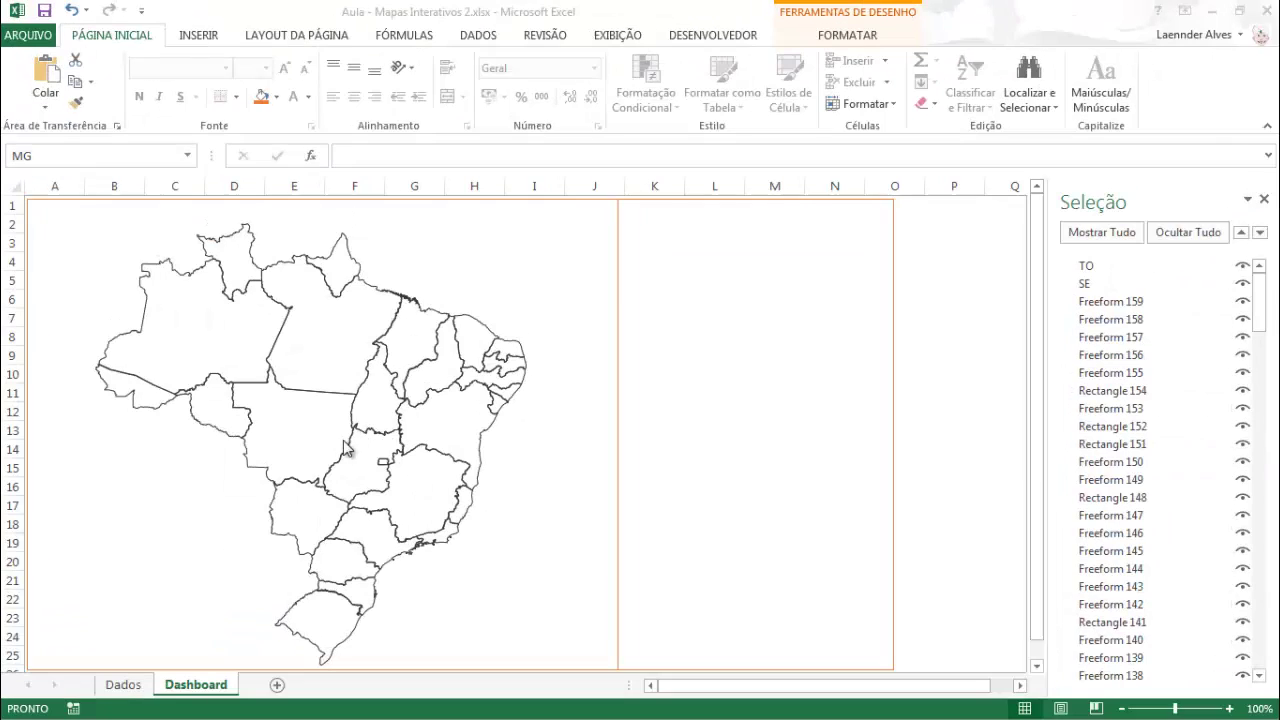
Examine the named MG, TO and SE shapes and the leftover entries Freeform 159, 158 and 157 on the map.
left_click(401, 470)
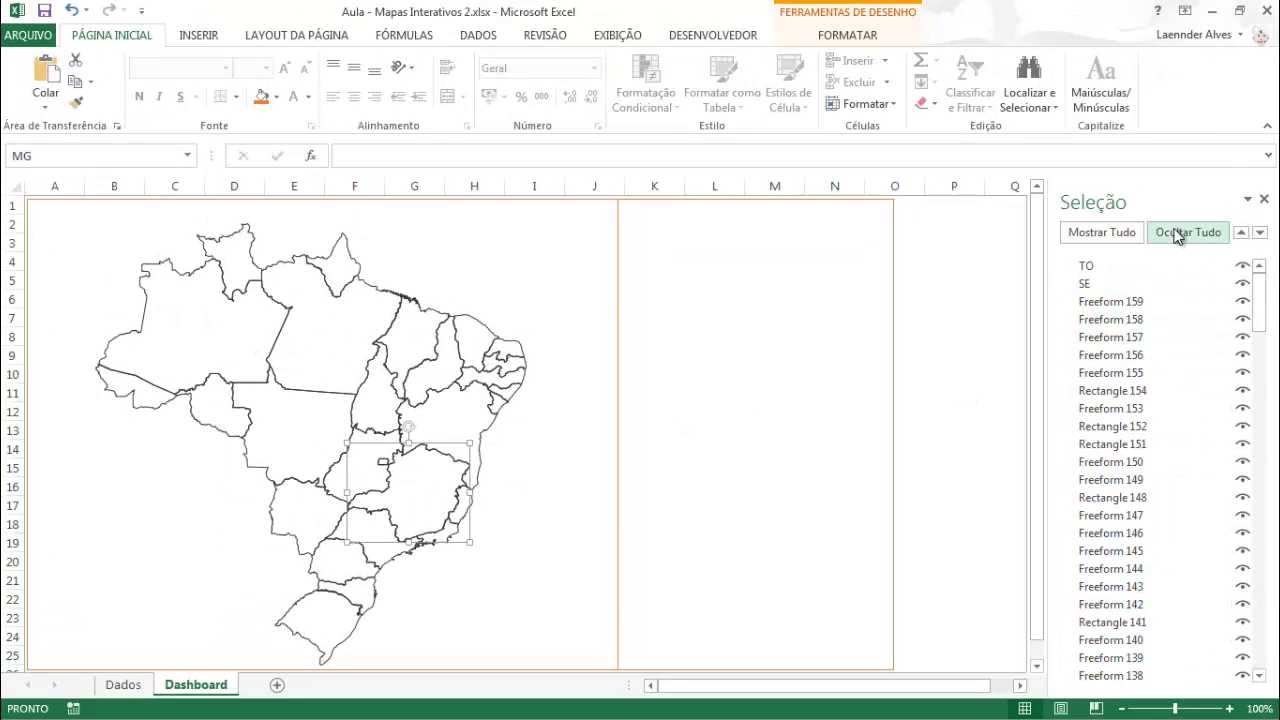
left_click(1140, 266)
left_click(1109, 284)
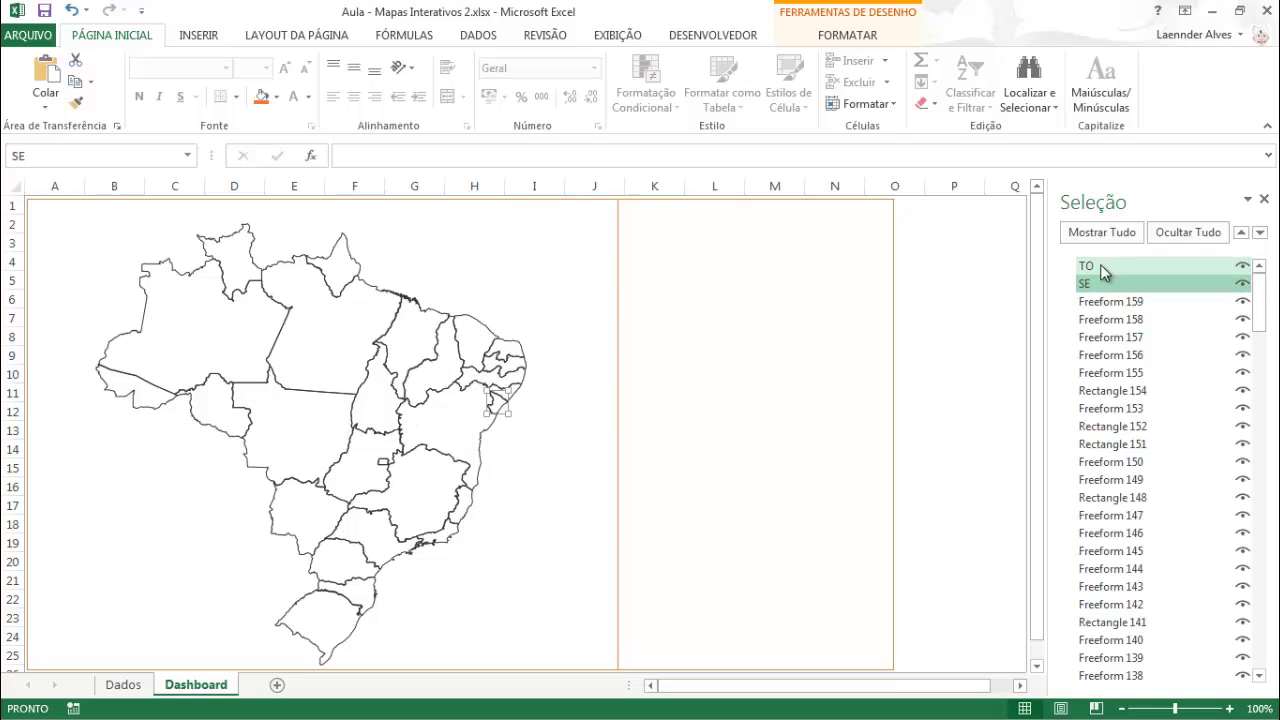
left_click(1101, 269)
left_click(1104, 284)
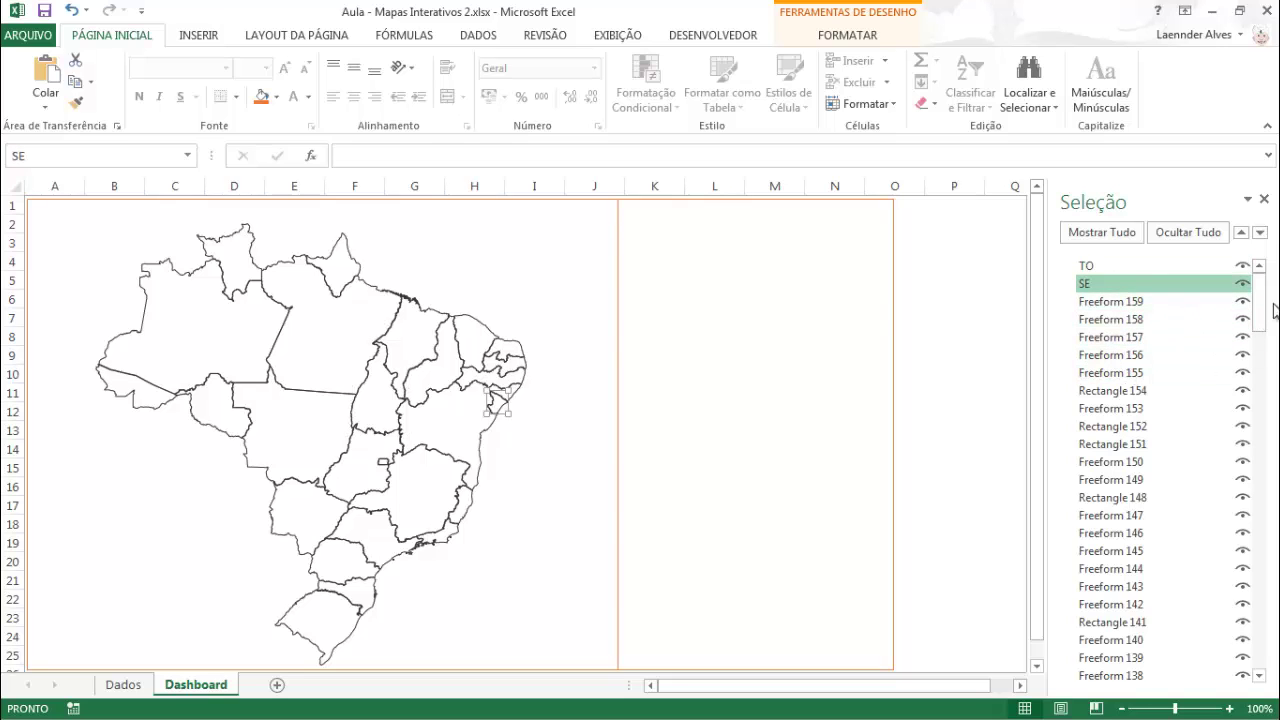
left_click(1110, 302)
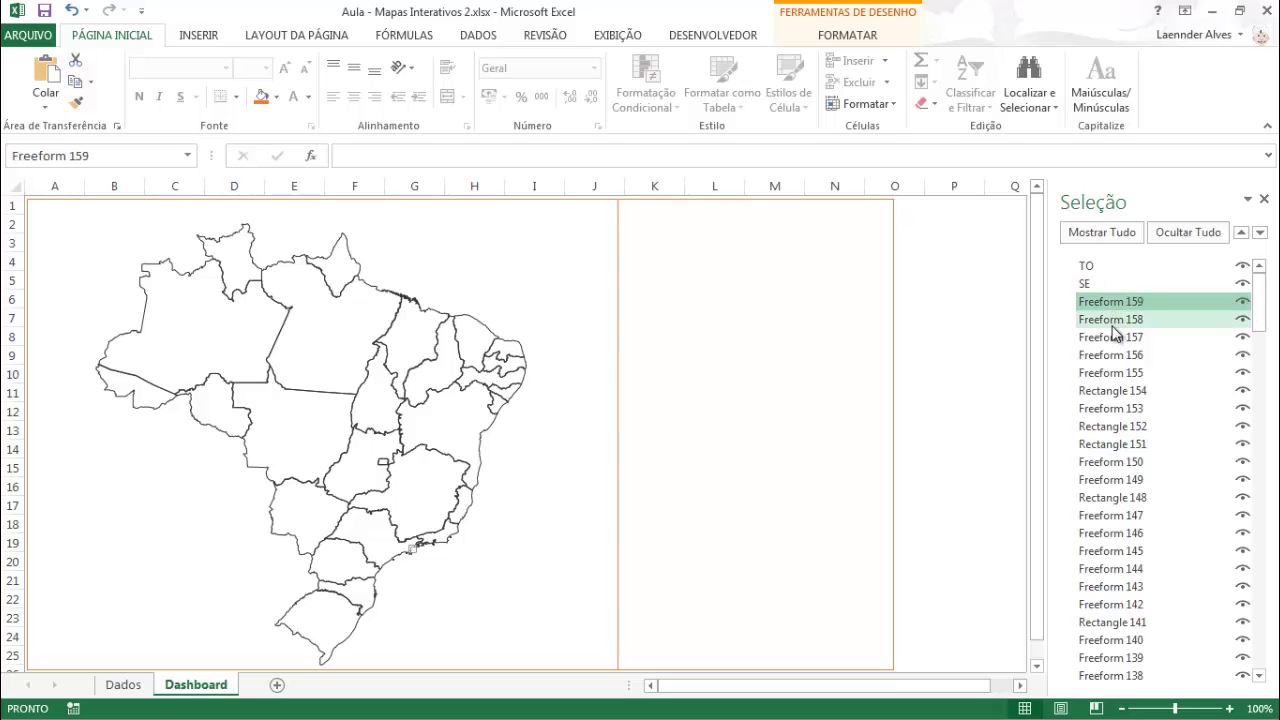
left_click(1113, 322)
left_click(1112, 338)
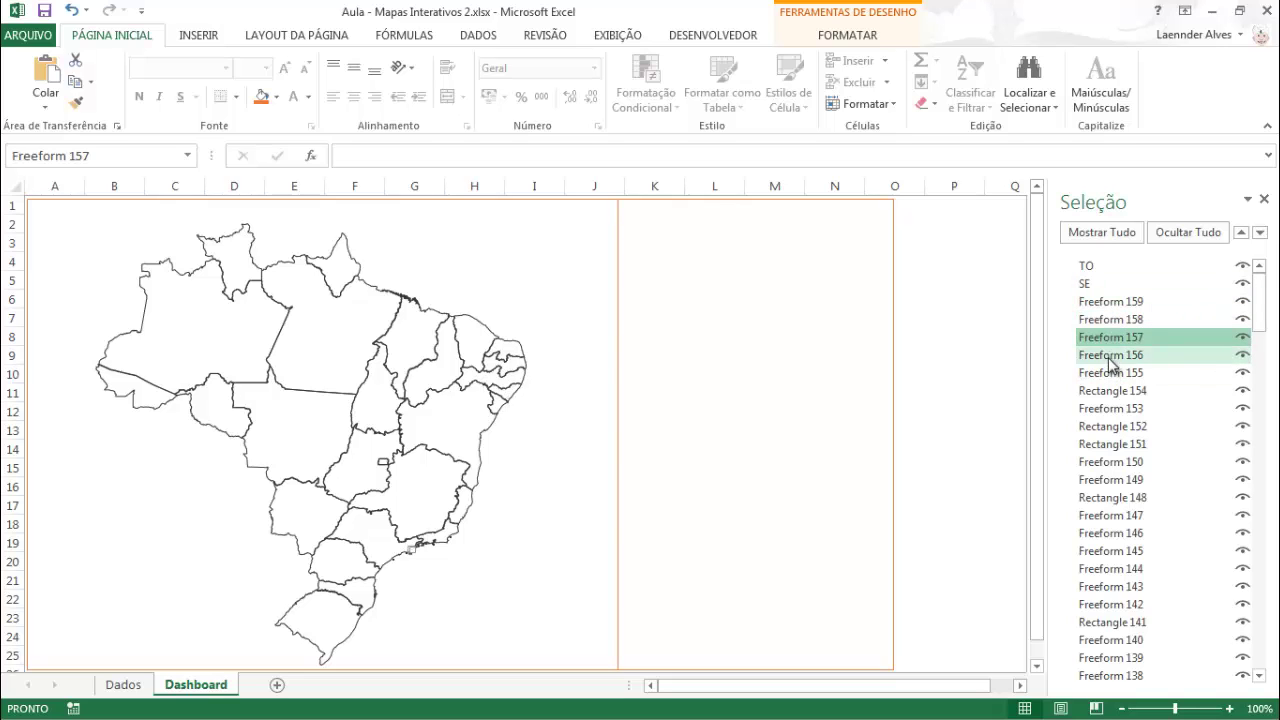
Delete the leftover shapes Freeform 159, Freeform 158 and Freeform 157.
left_click(1112, 303)
key("Delete")
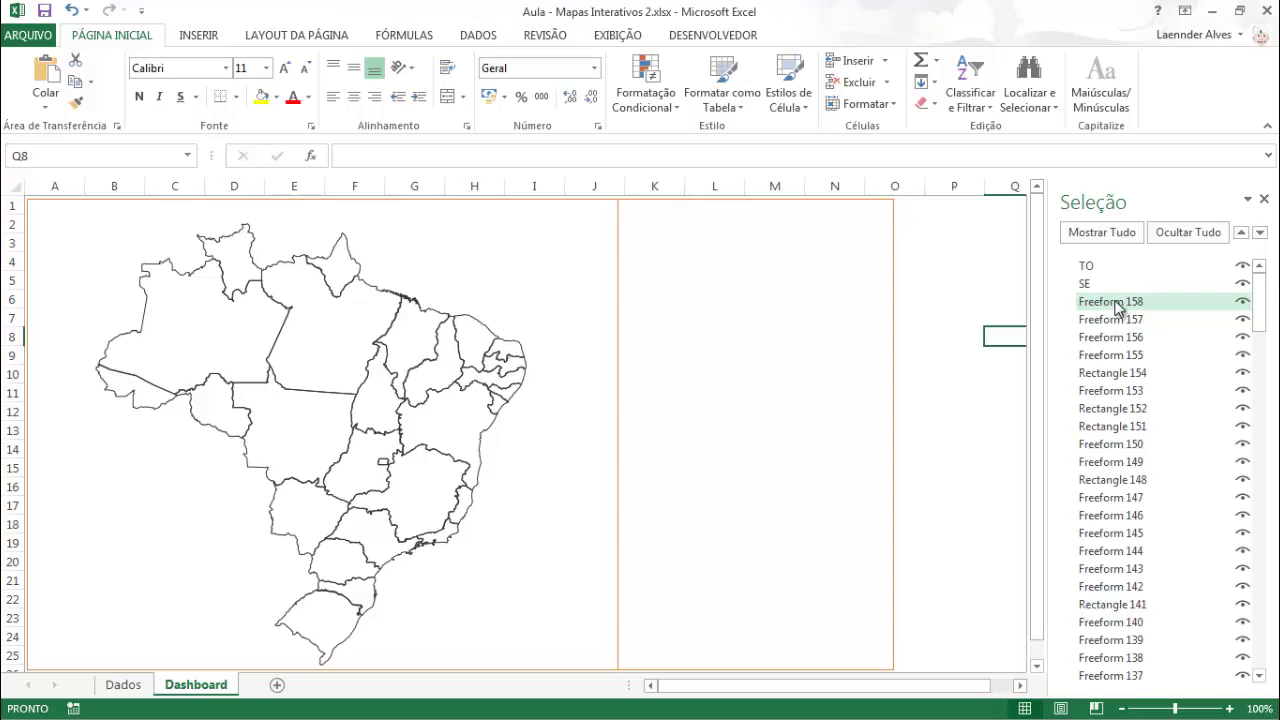
left_click(1112, 303)
key("Delete")
key("Delete")
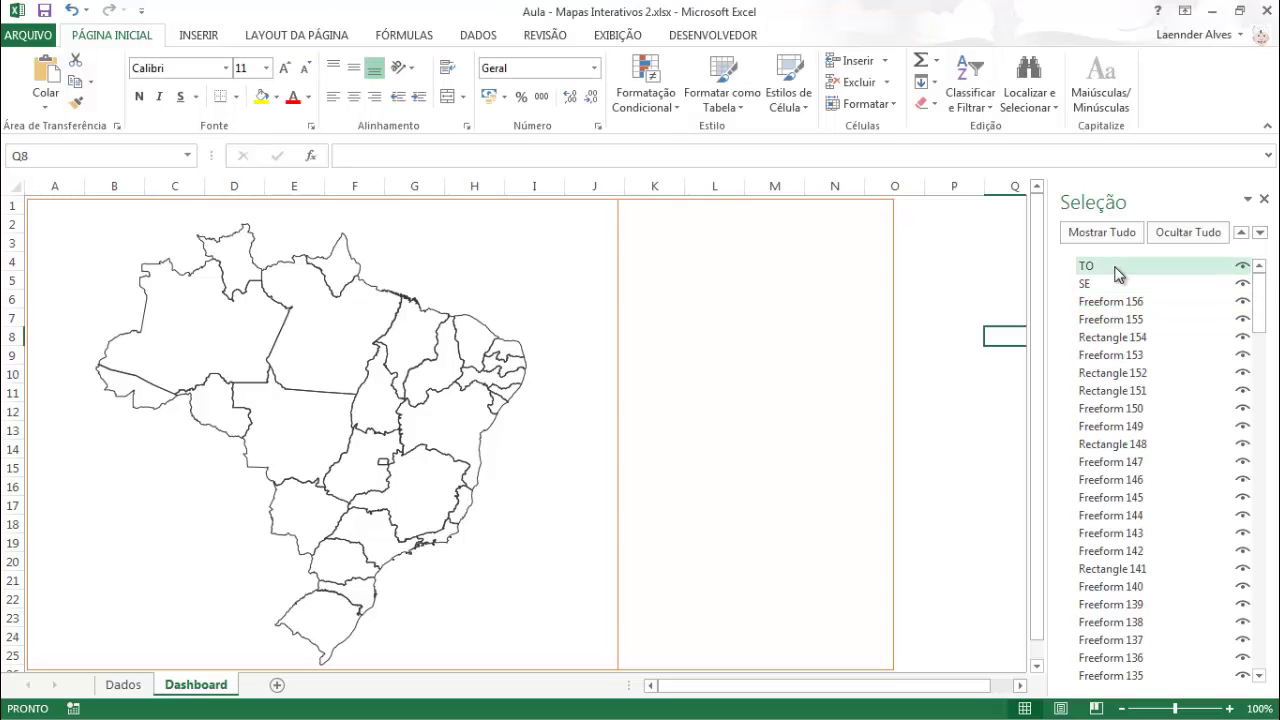
Hide the state shapes TO, SE, SP, SC, RR, RO, RS and RN.
mouse_move(1262, 322)
left_mouse_down()
mouse_move(1266, 655)
mouse_move(1258, 303)
left_mouse_up()
left_click(1243, 267)
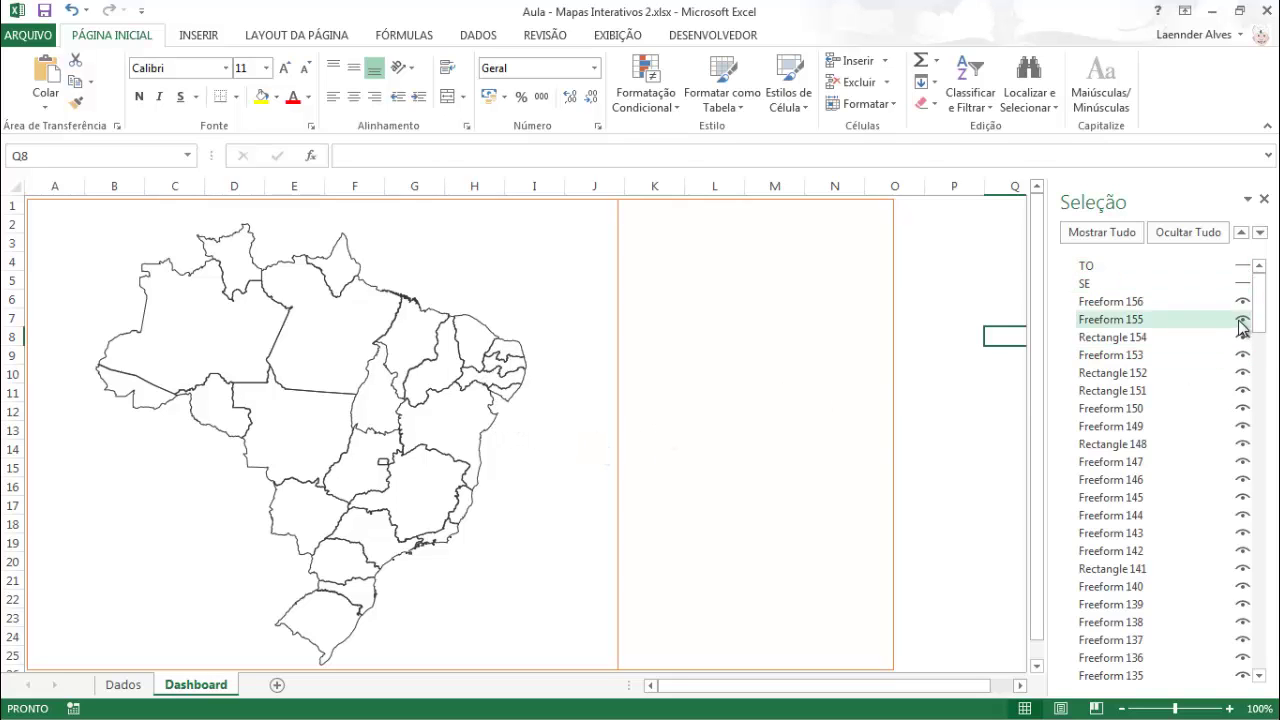
left_click_drag(1260, 314, 1260, 340)
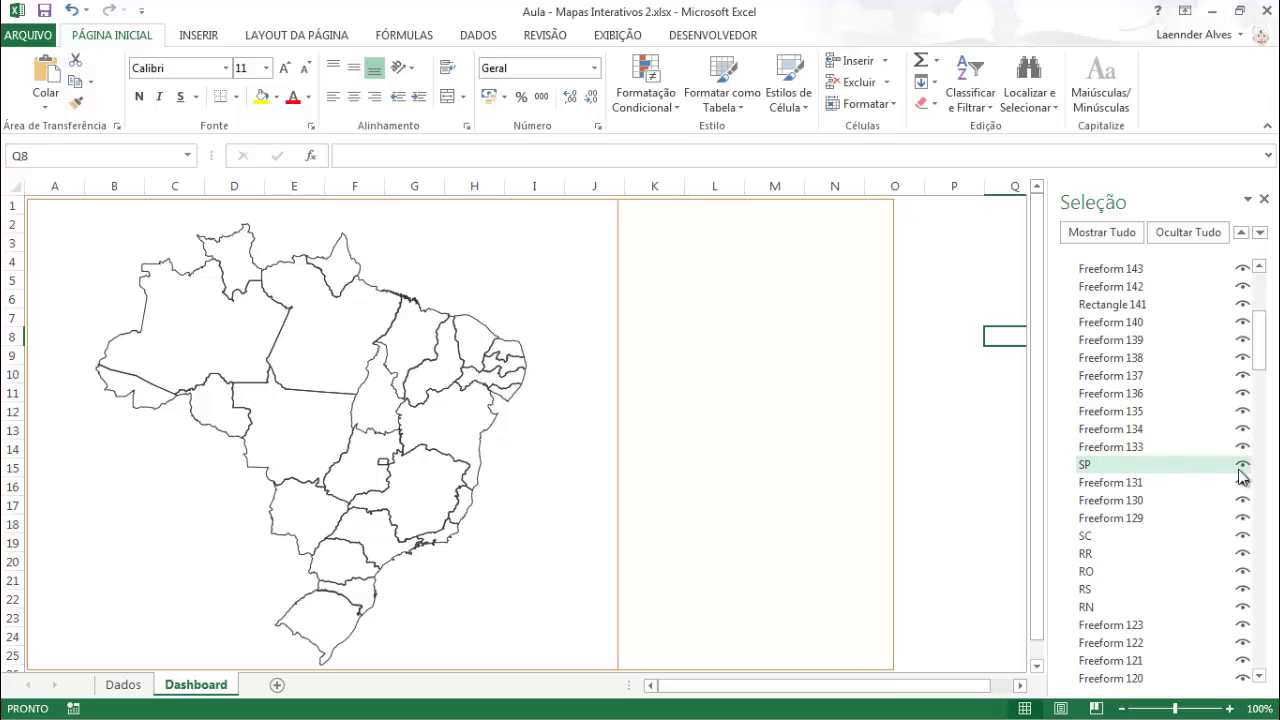
left_click(1242, 464)
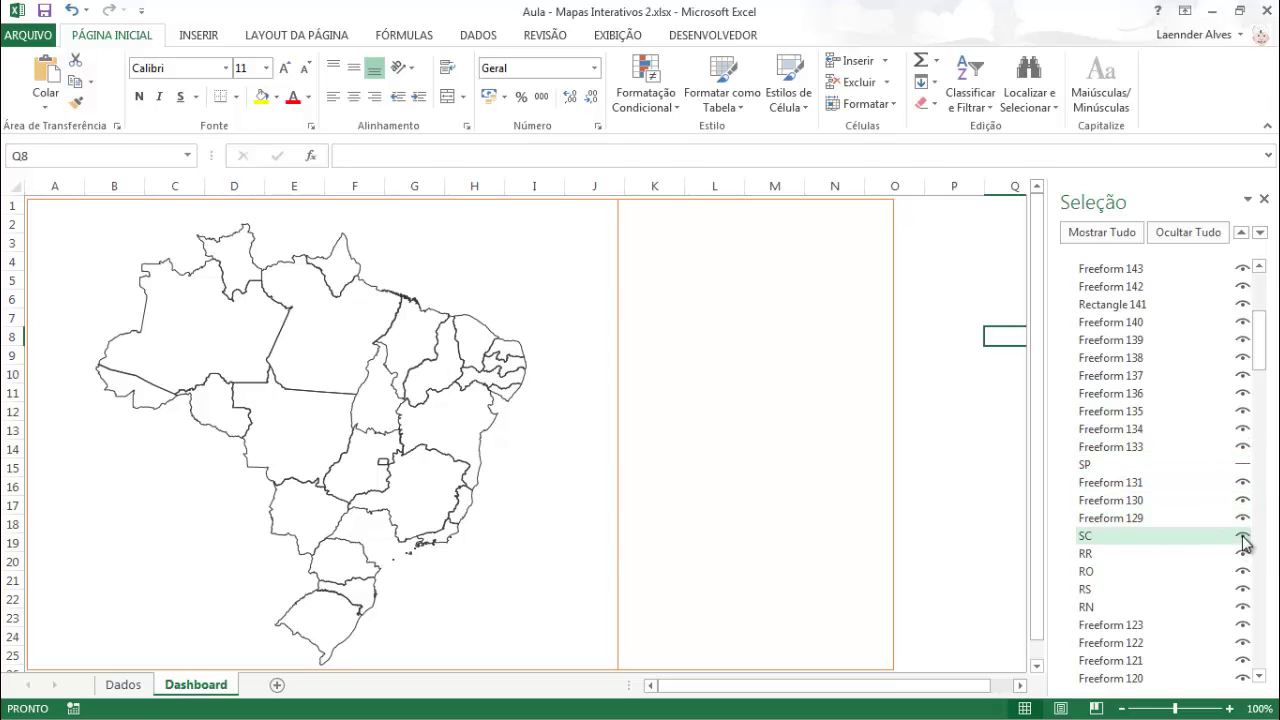
left_click(1243, 540)
left_click(1243, 553)
left_click(1243, 571)
scroll(1257, 600, "down", 8)
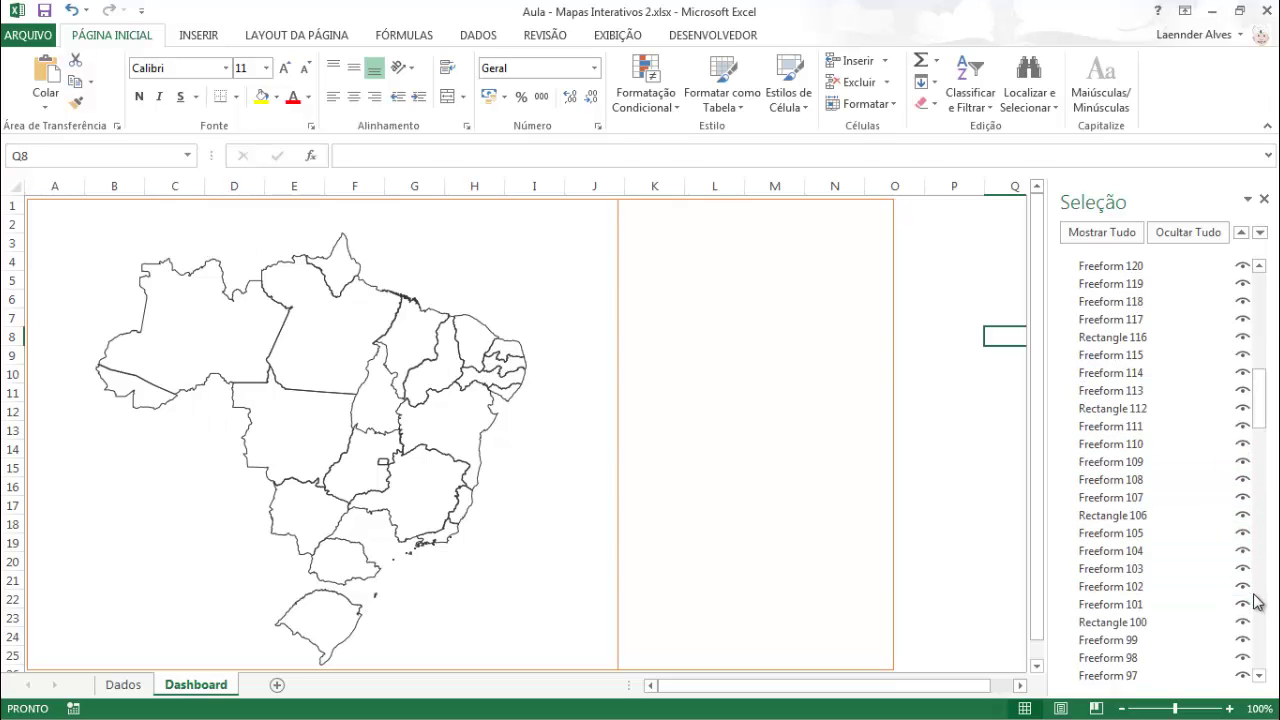
left_click_drag(1260, 410, 1262, 470)
left_click(1242, 438)
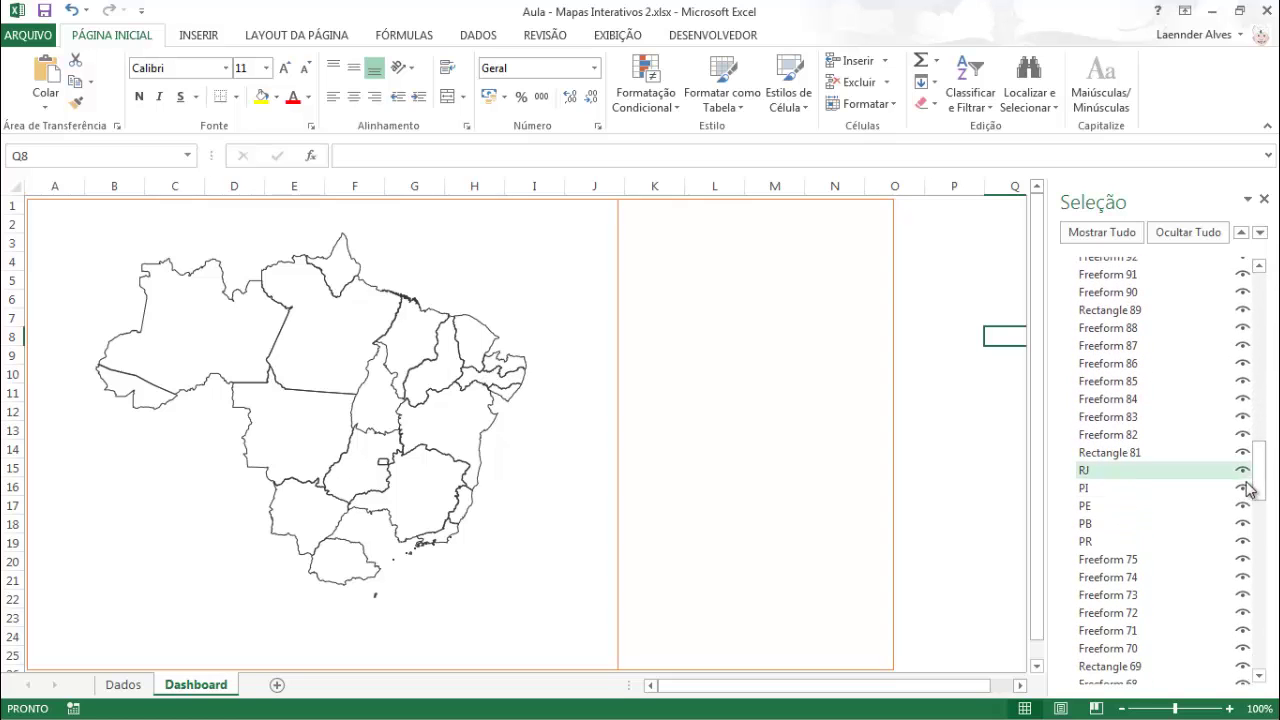
Hide the state shapes RJ, PI, PE, PB and PR.
left_click(1242, 470)
left_click(1242, 488)
left_click(1242, 506)
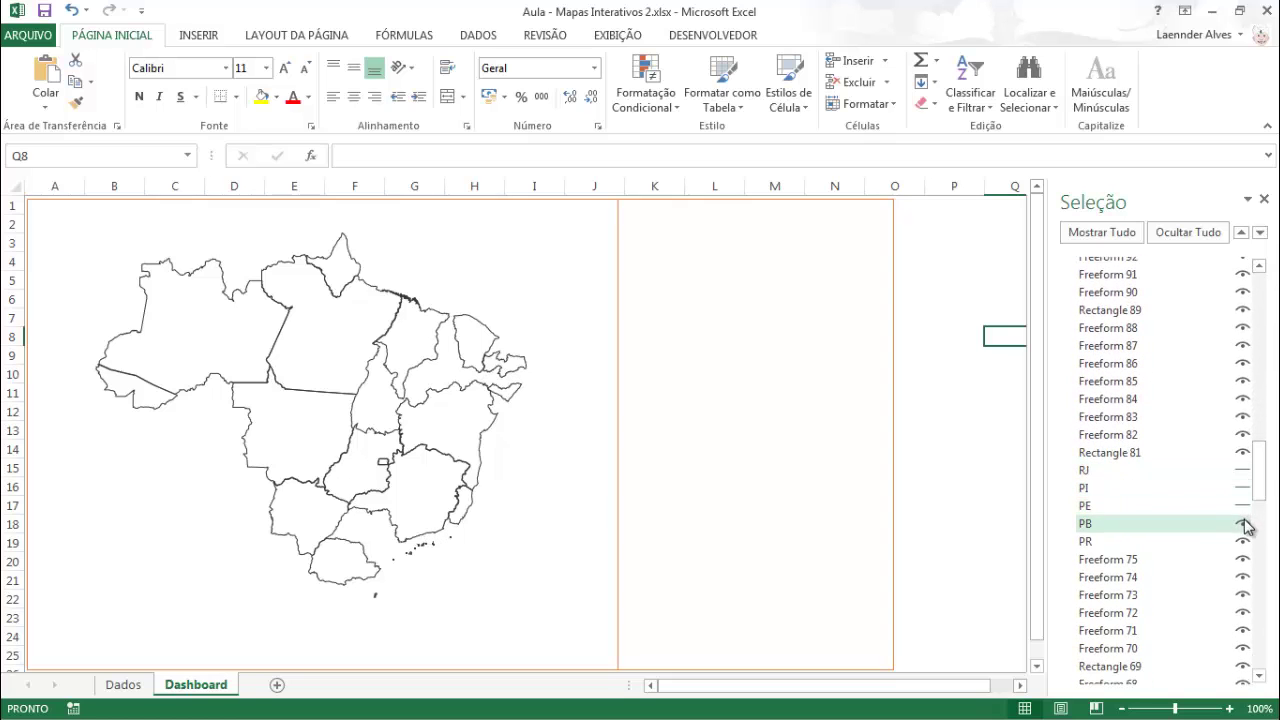
left_click(1242, 523)
left_click(1243, 541)
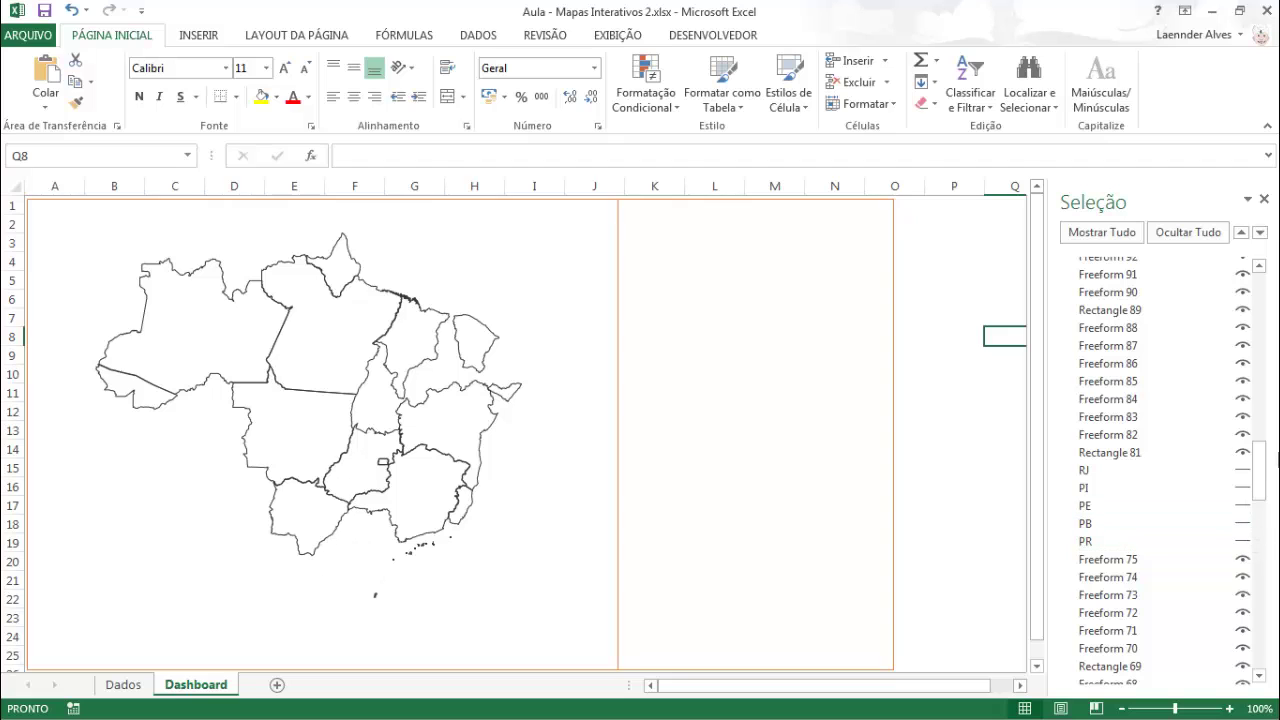
Hide the state shapes PA, MG, MS, MT, MA and GO.
left_click_drag(1263, 471, 1265, 516)
left_click(1242, 458)
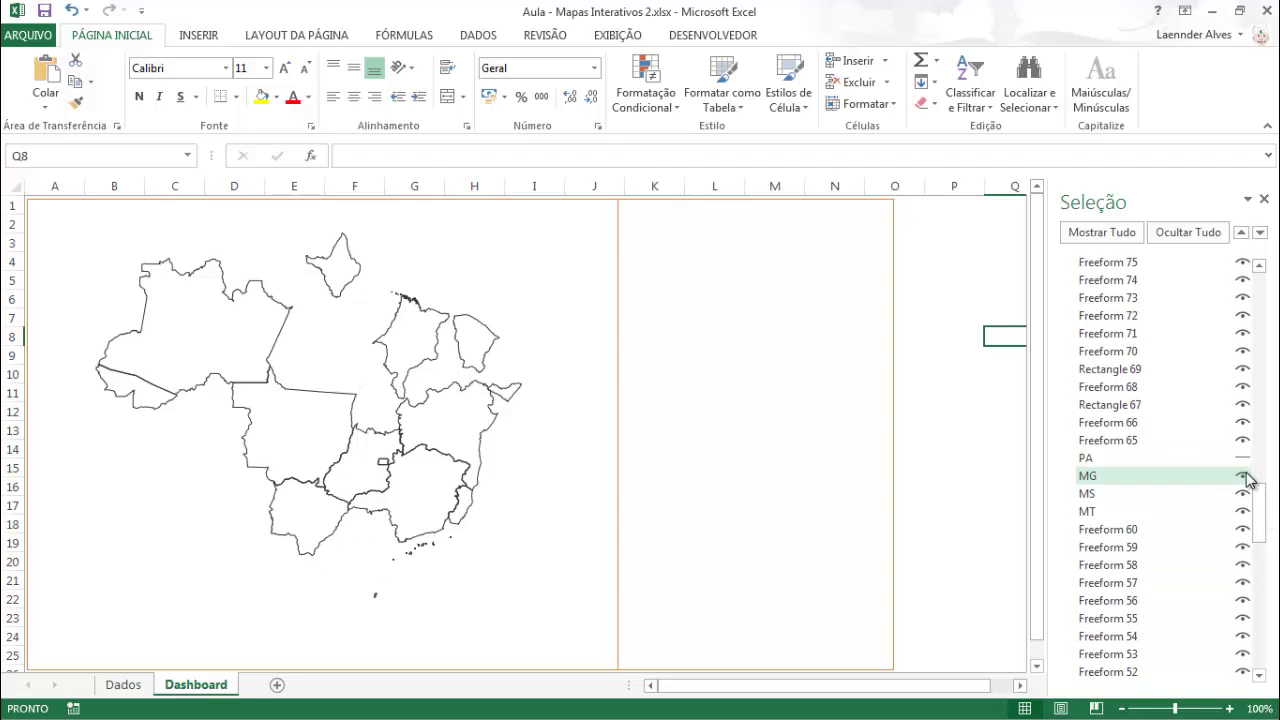
left_click(1242, 476)
left_click(1242, 494)
left_click(1245, 517)
left_click_drag(1260, 520, 1261, 650)
left_click(1242, 545)
left_click(1242, 563)
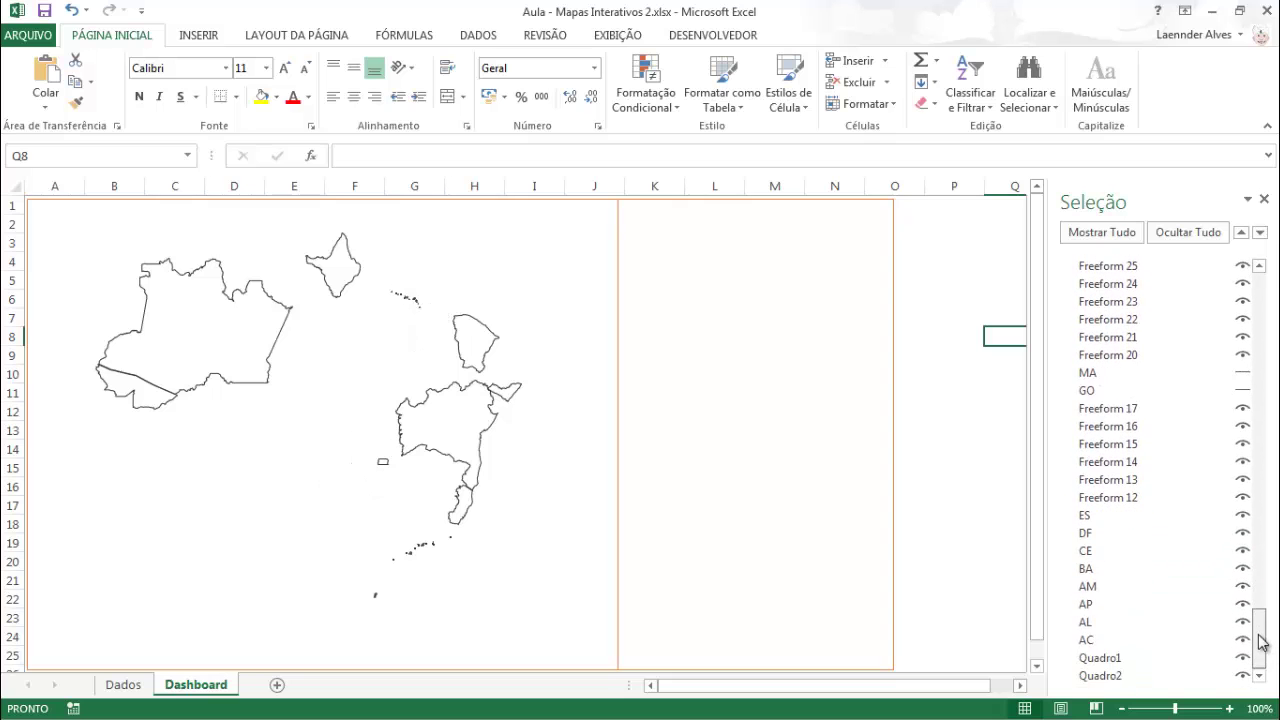
Hide the remaining state shapes ES, DF, CE, BA, AM, AP, AL and AC and the frames Quadro1 and Quadro2.
left_click(1242, 516)
left_click(1242, 533)
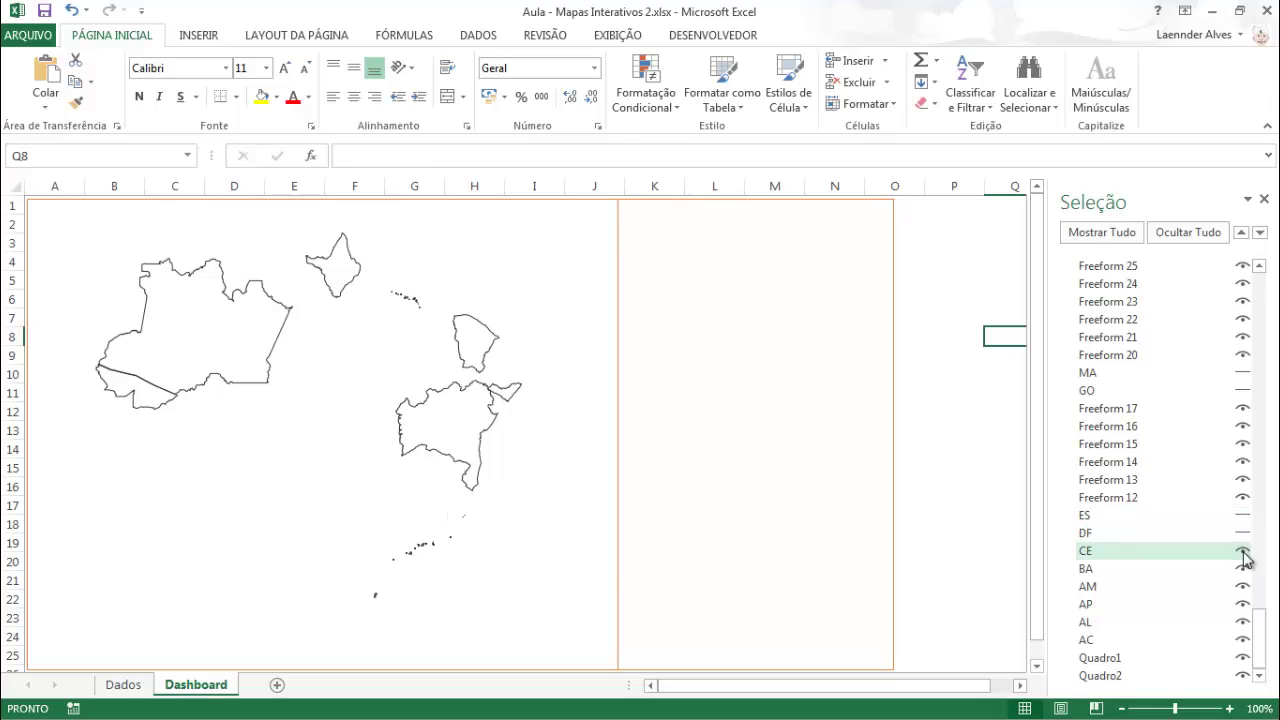
left_click(1242, 551)
left_click(1242, 568)
left_click(1242, 586)
left_click(1242, 604)
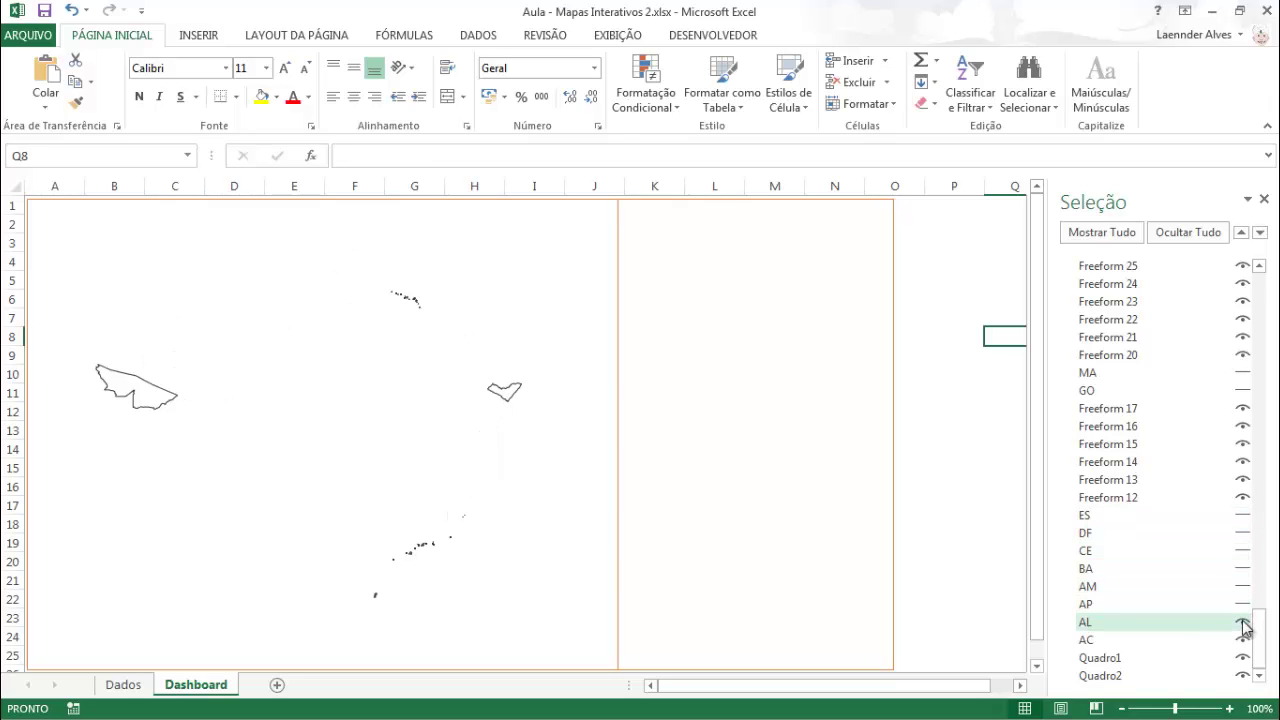
left_click(1242, 622)
left_click(1242, 640)
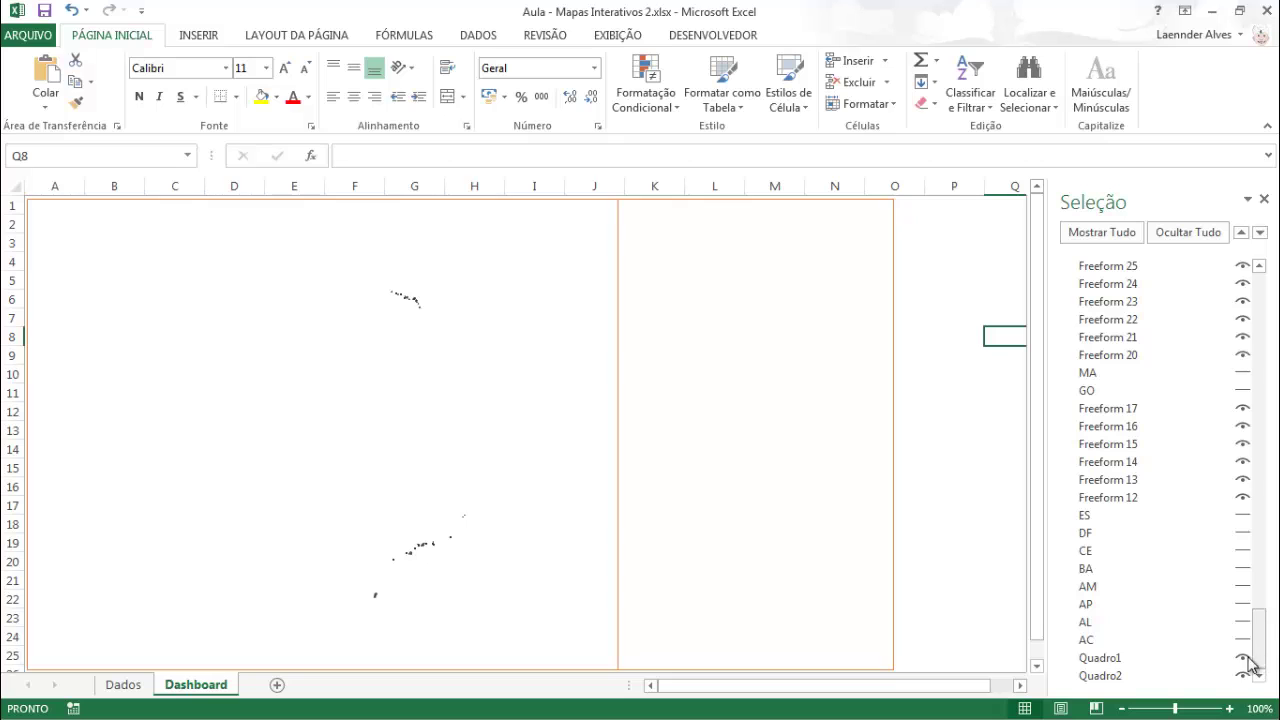
left_click(1242, 658)
left_click(1242, 676)
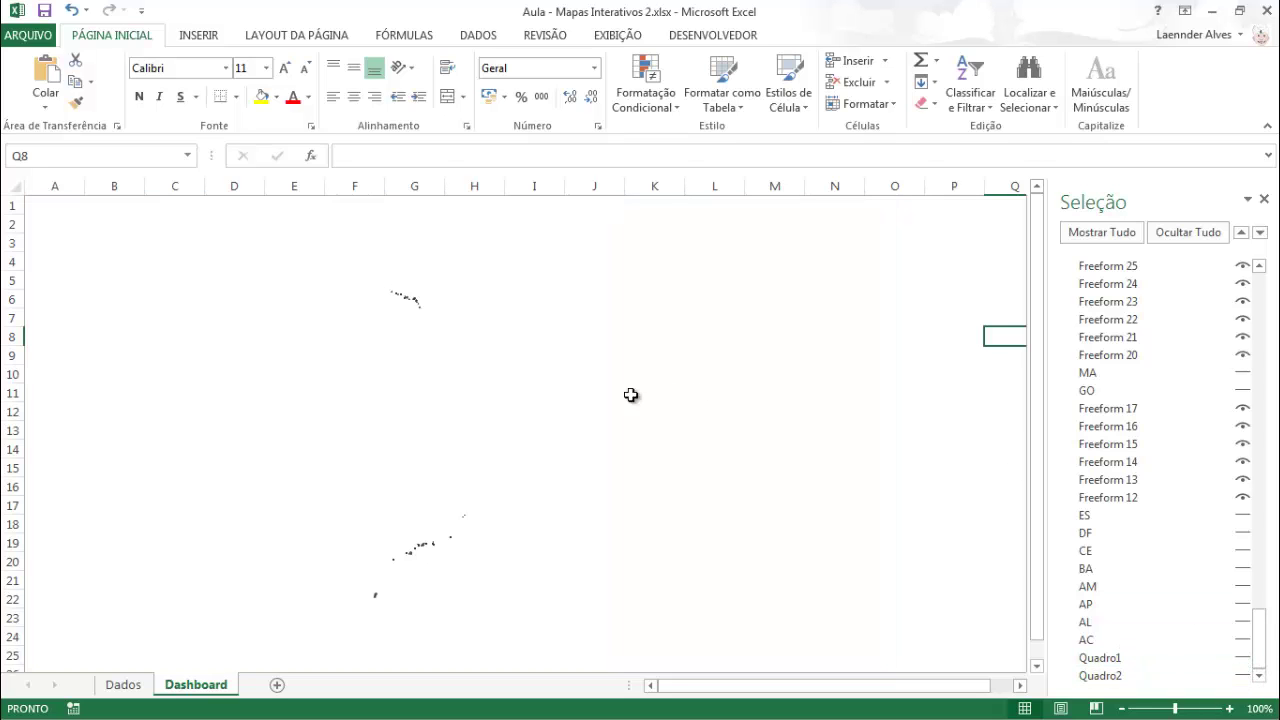
Select all the small leftover shapes still visible on the sheet in object selection mode and delete them.
left_click(408, 302)
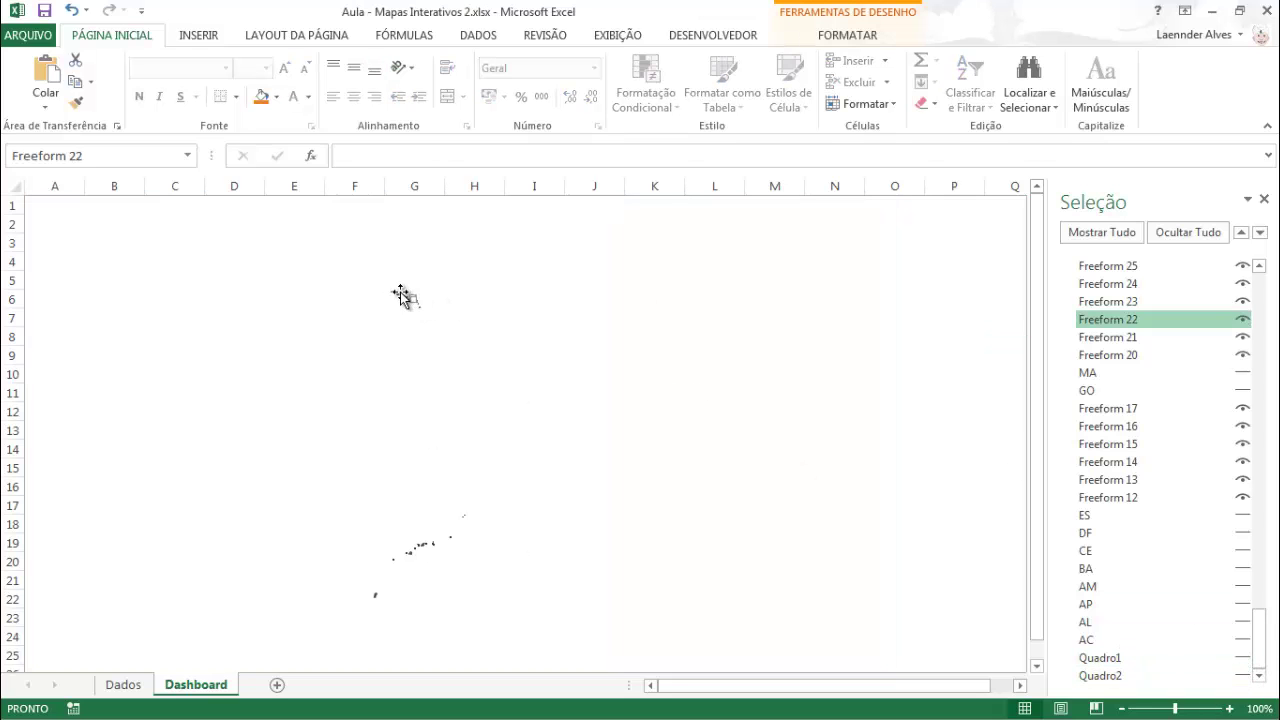
left_click(390, 297)
left_click(390, 295)
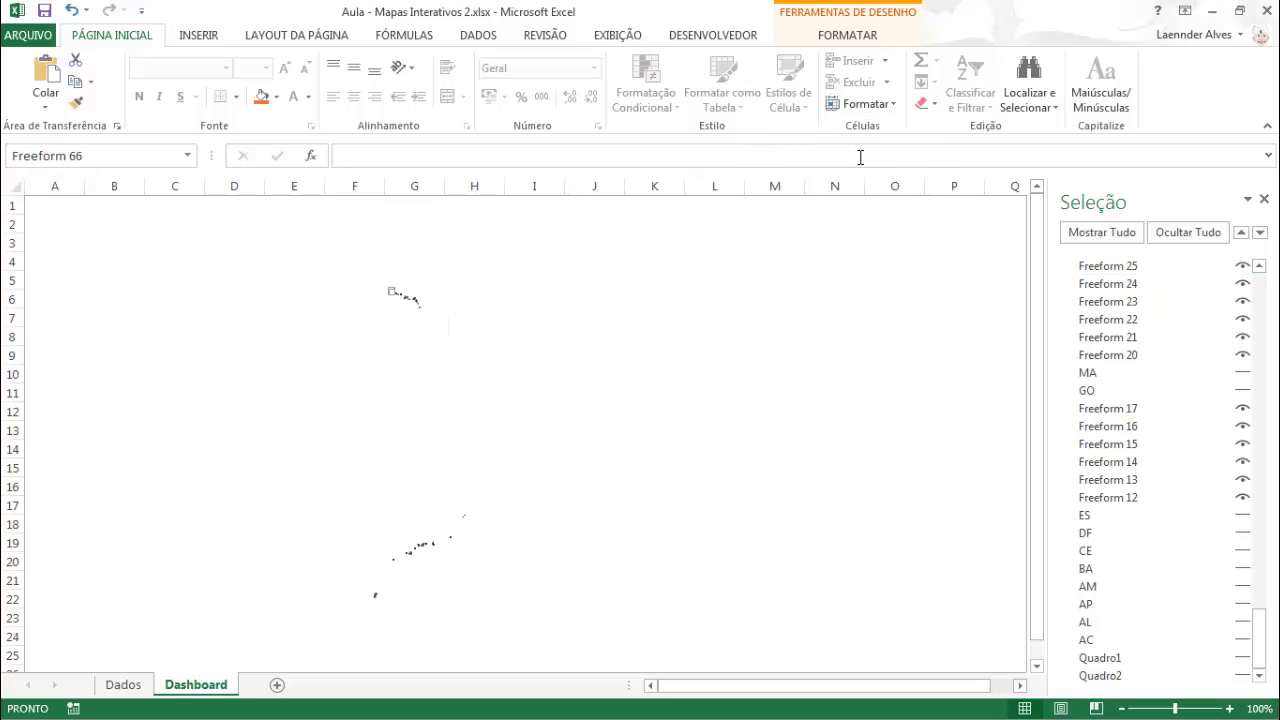
left_click(1042, 104)
left_click(1070, 331)
left_click_drag(29, 202, 586, 446)
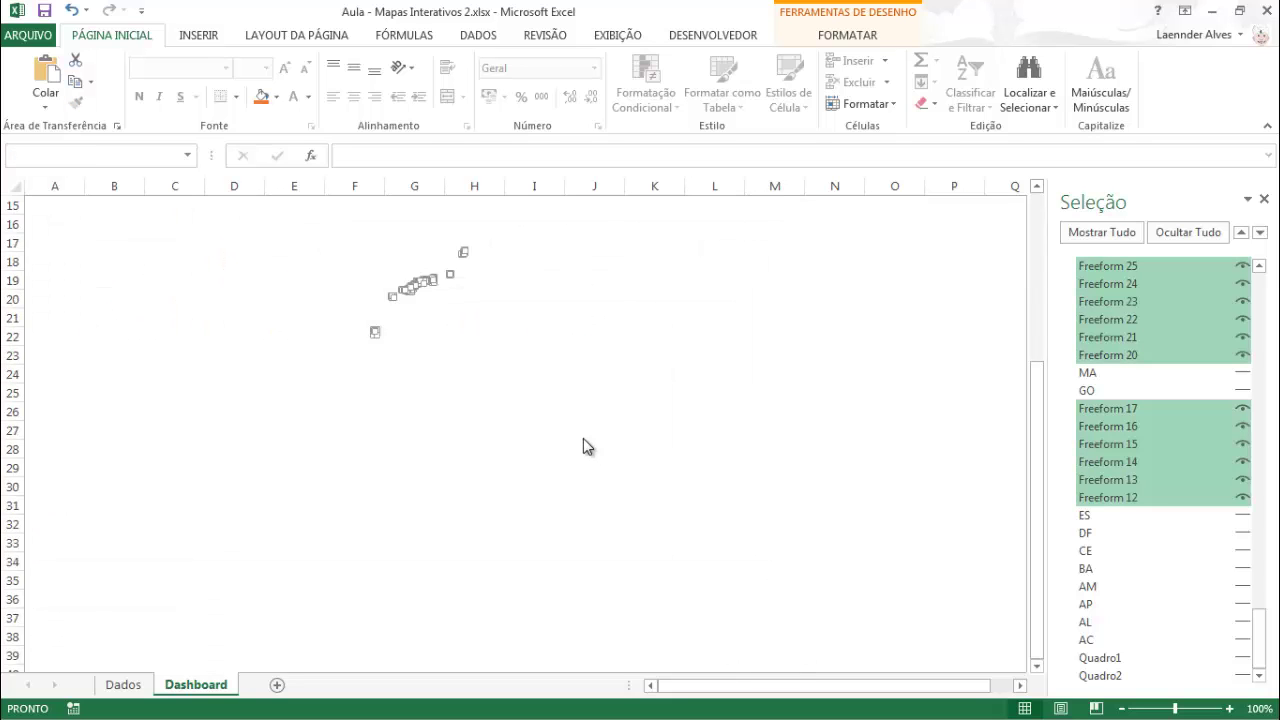
scroll(587, 446, "up", 5)
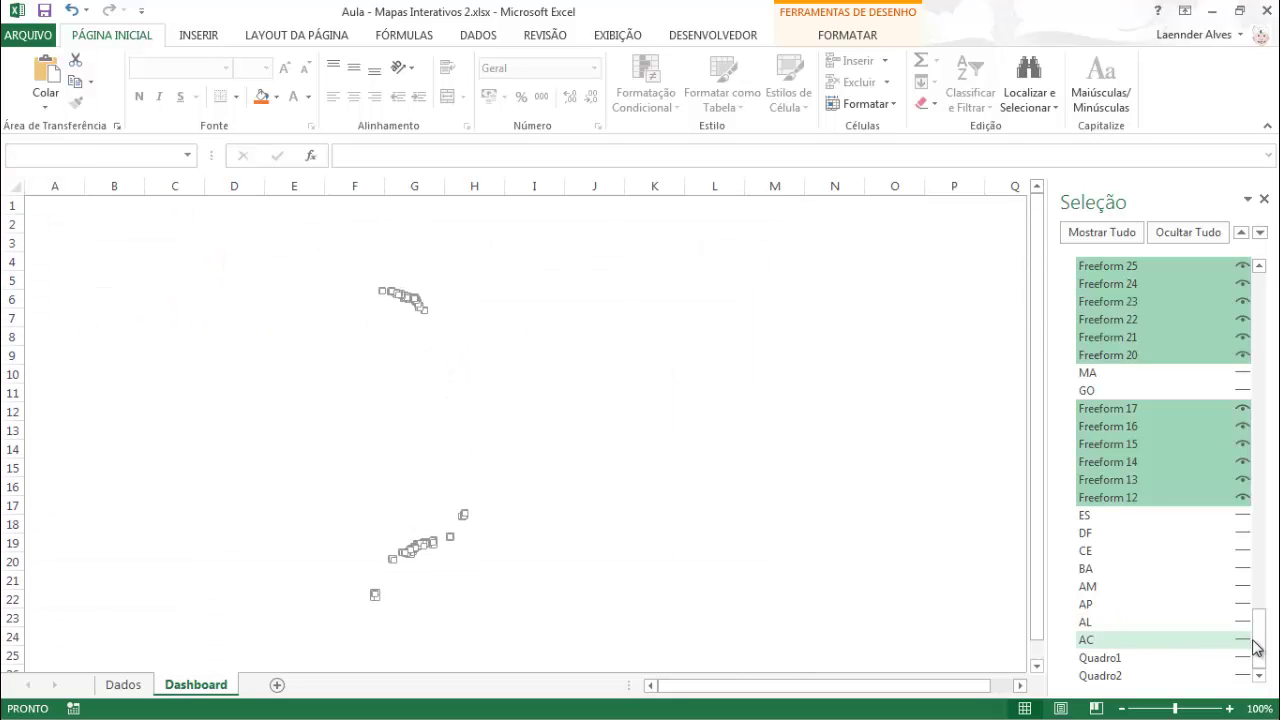
left_click_drag(1260, 640, 1266, 363)
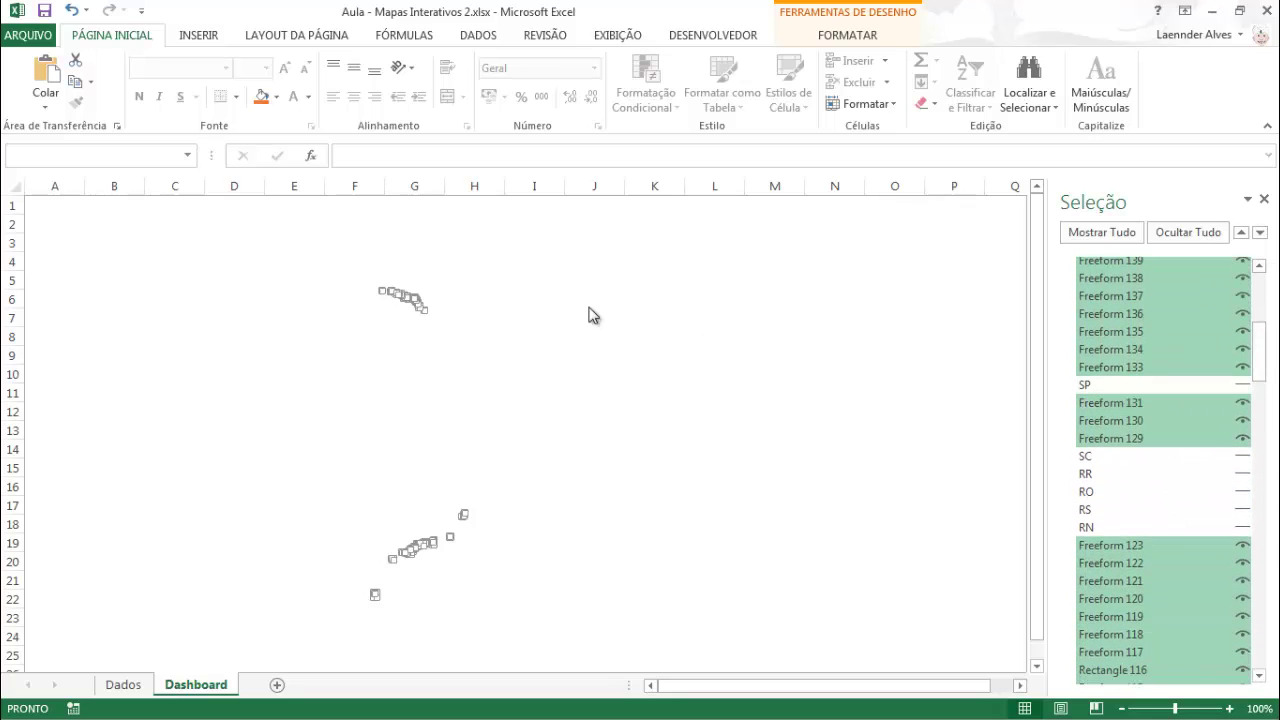
key("Delete")
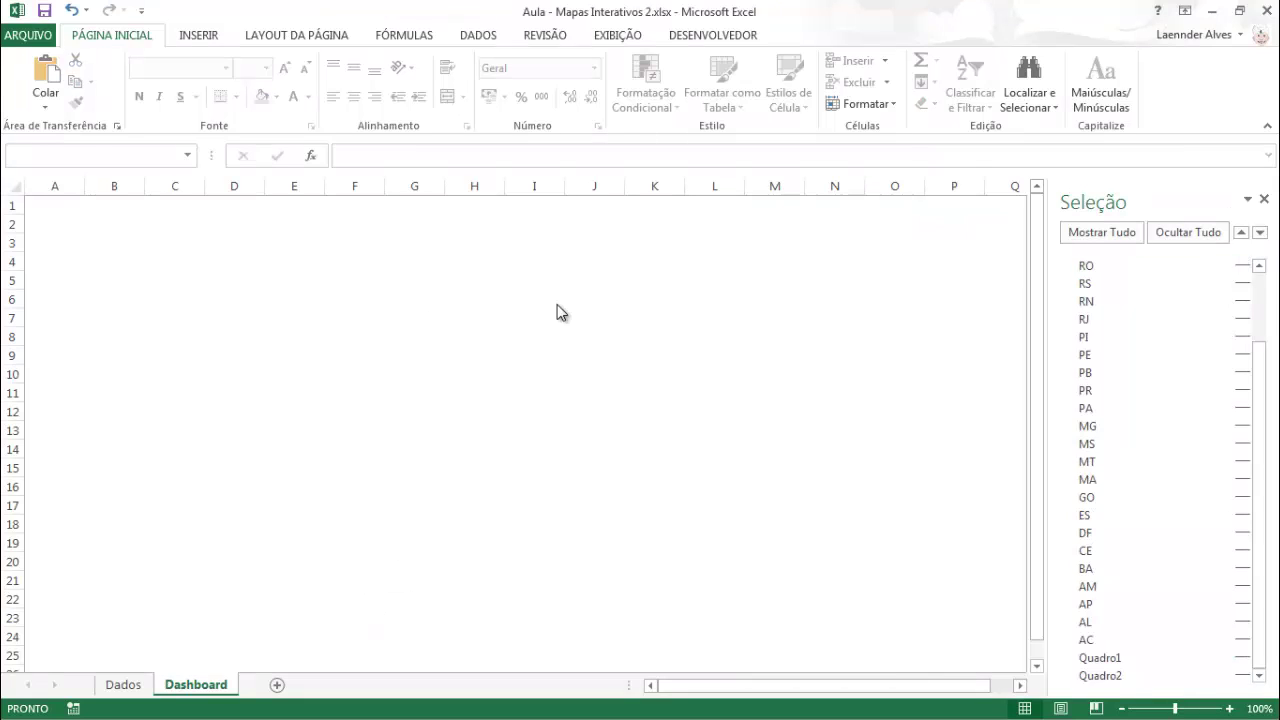
Check the remaining list of state shapes and show all hidden shapes again.
left_click_drag(1267, 556, 1150, 396)
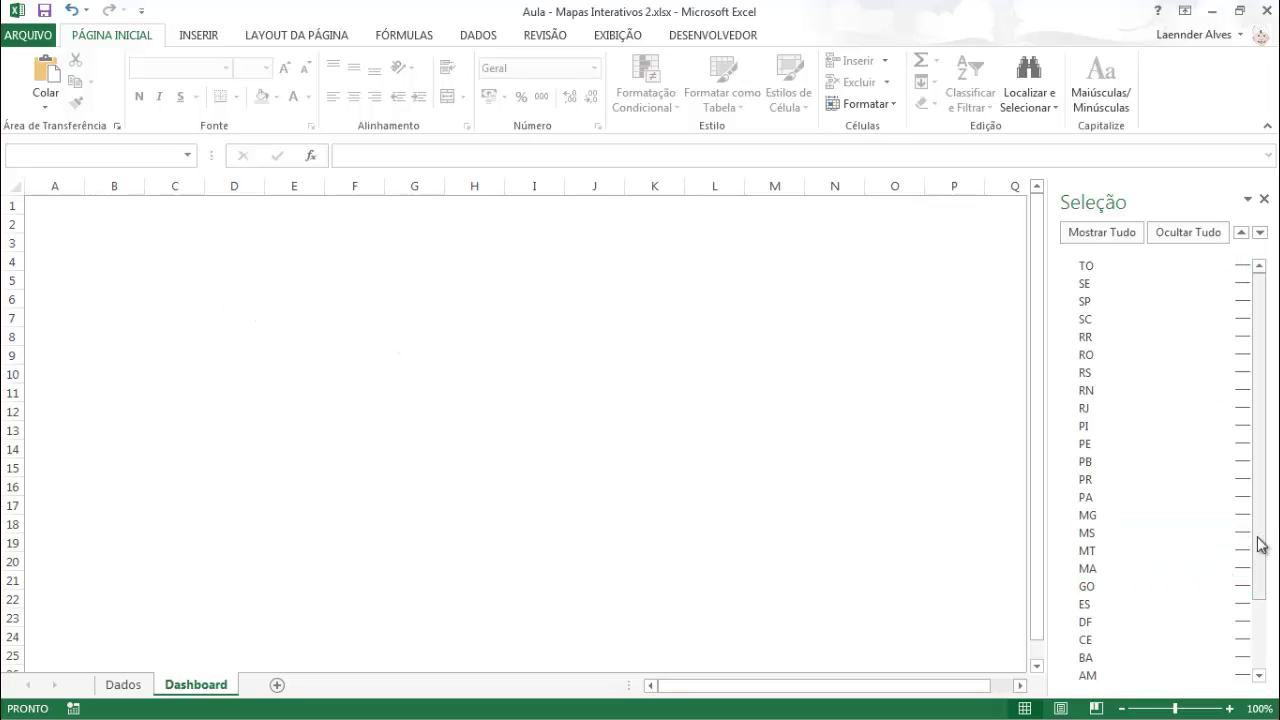
left_click_drag(1260, 543, 1274, 457)
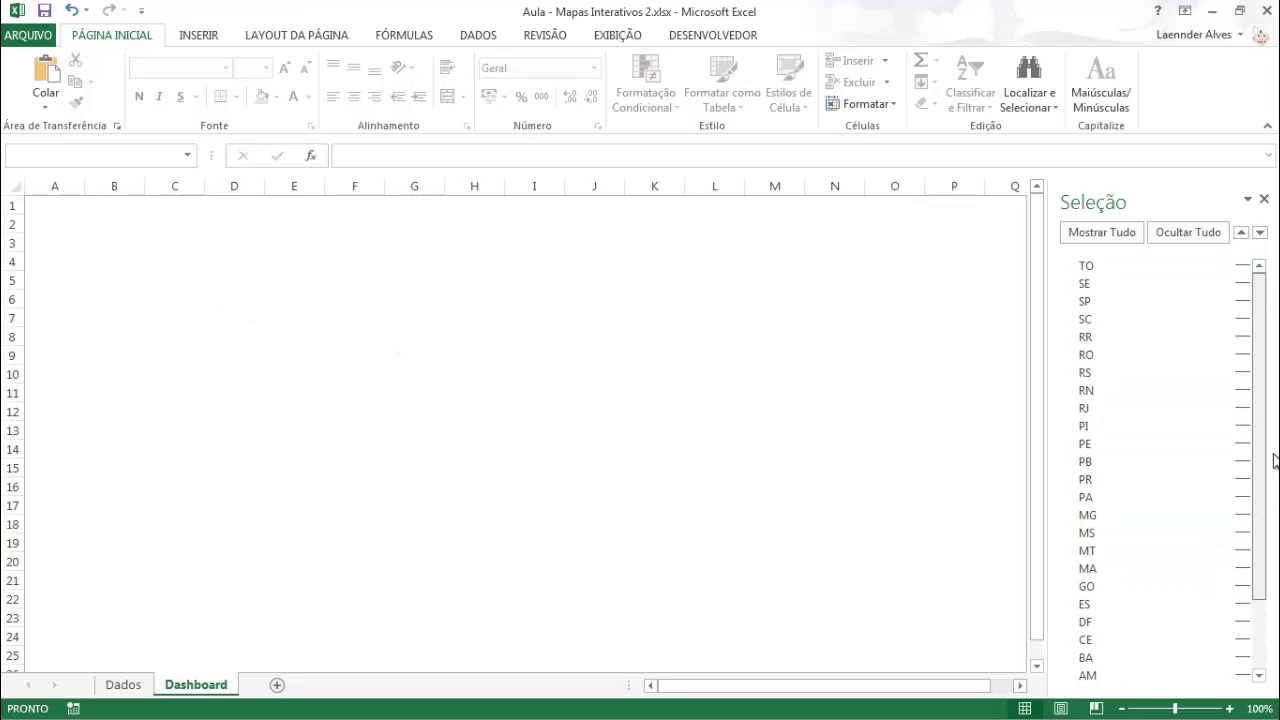
left_click(1109, 238)
Turn object selection mode off, select individual state shapes such as PI on the map, and turn the mode back on.
left_click(462, 388)
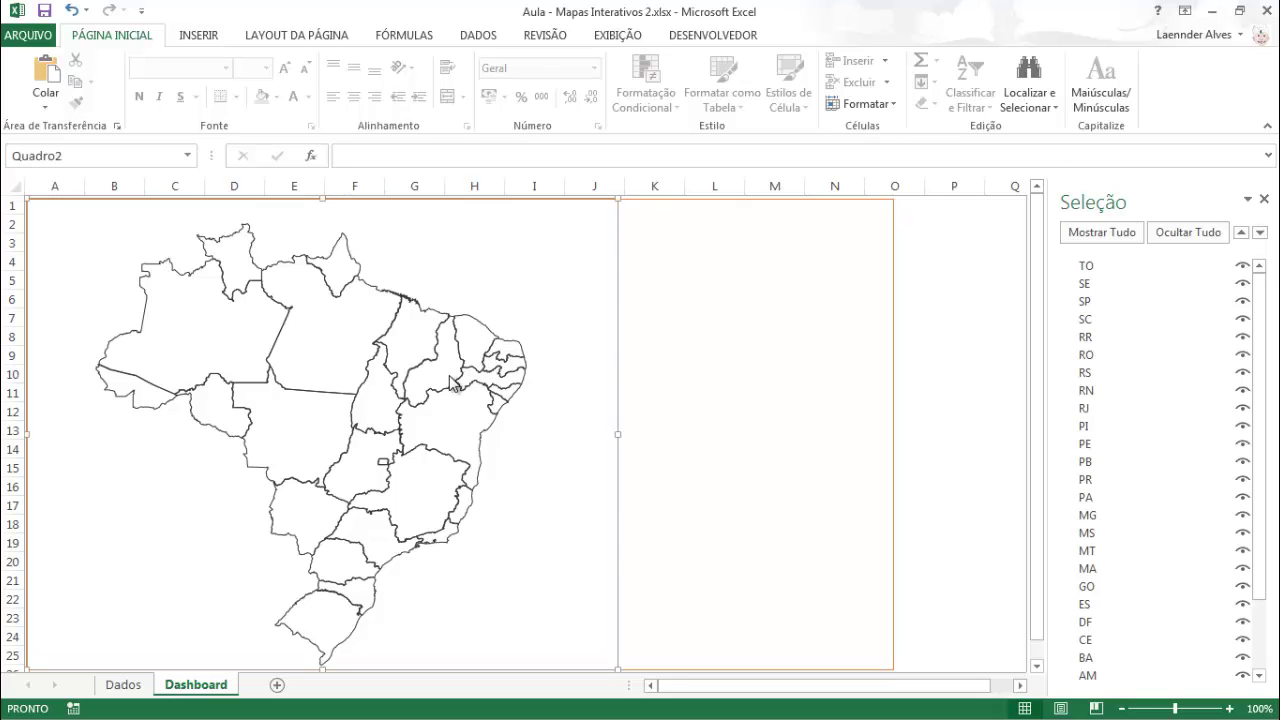
left_click(1033, 104)
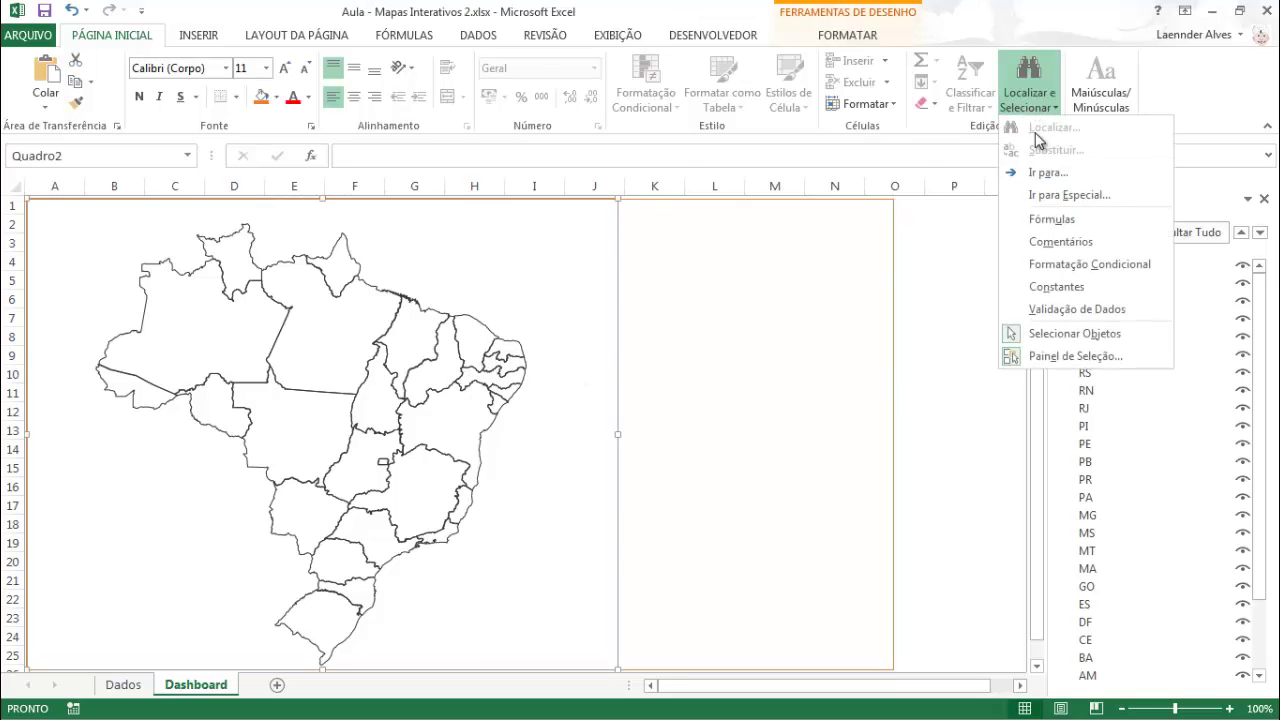
left_click(1062, 334)
left_click(390, 395)
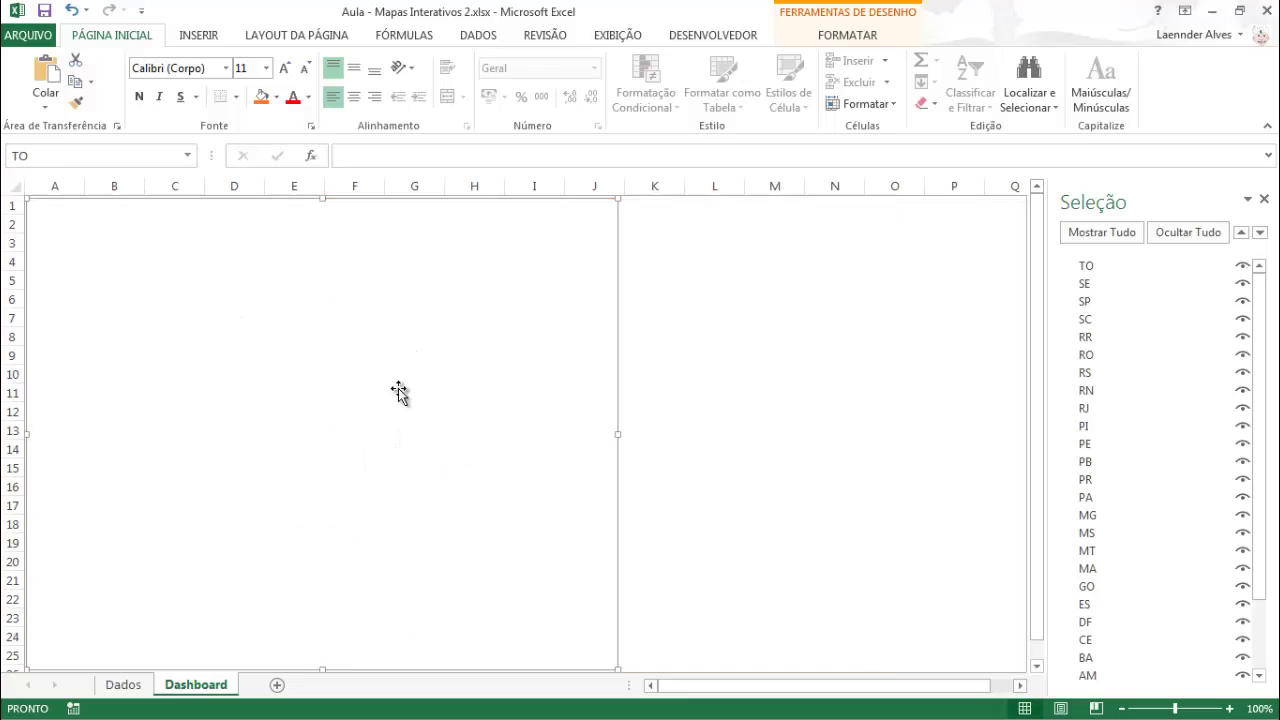
left_click(438, 322)
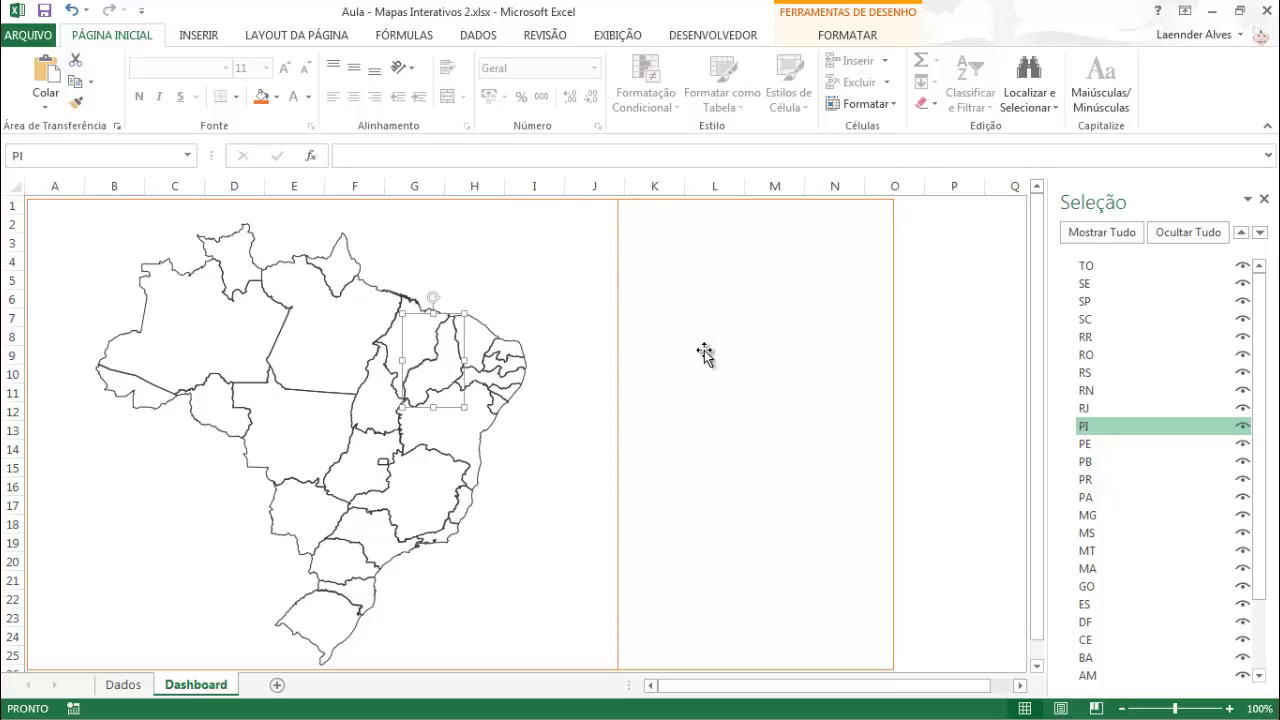
left_click(1034, 114)
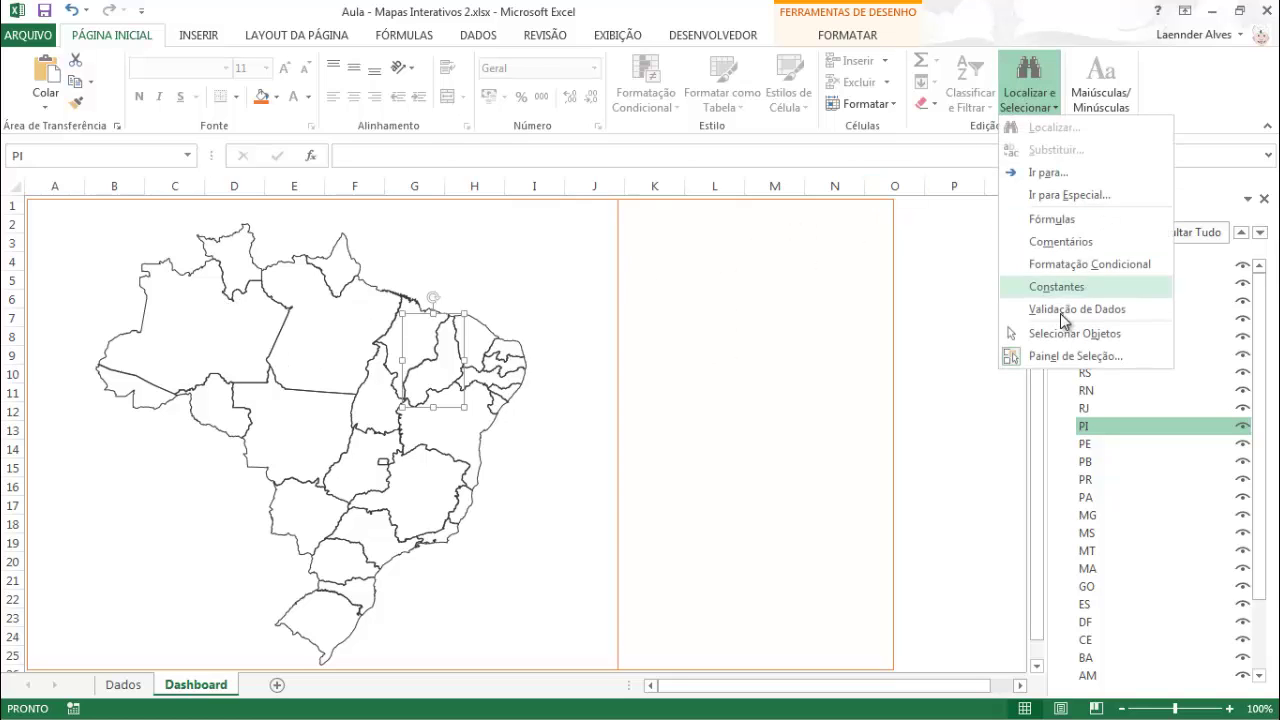
left_click(1070, 336)
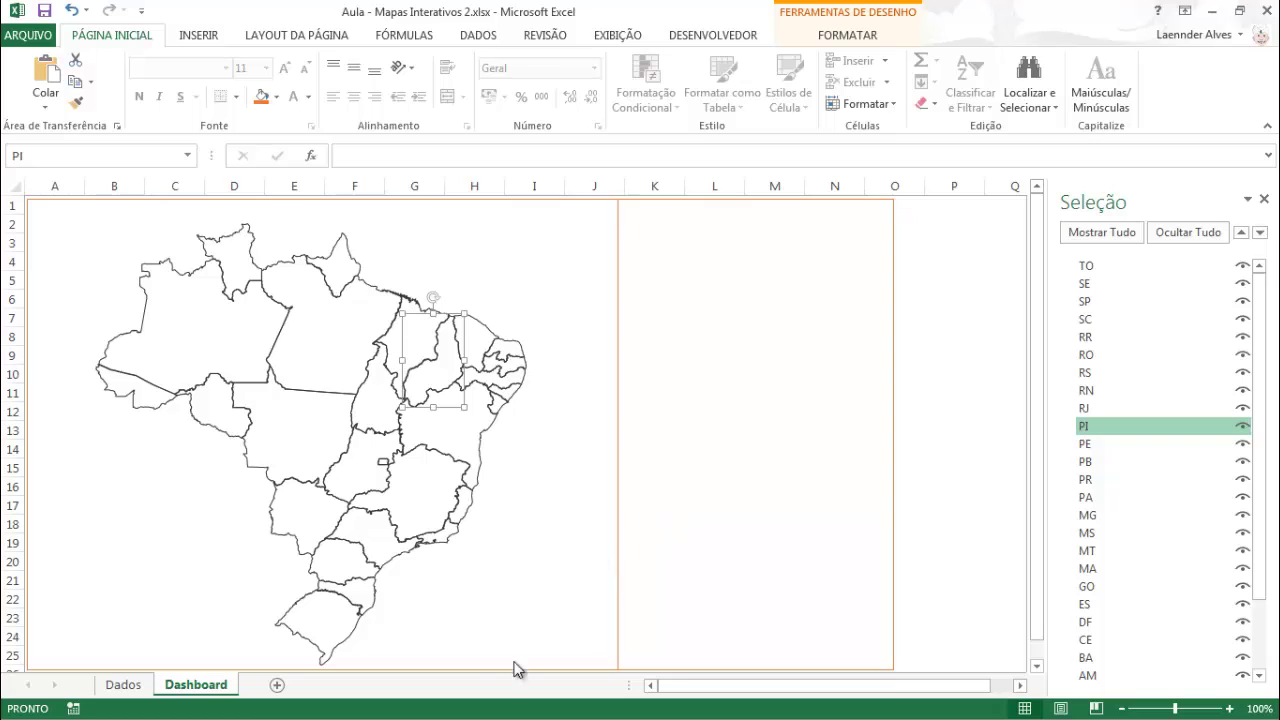
Try to select all the state shapes on the map together for grouping.
left_click_drag(52, 214, 294, 400)
key("ctrl+z")
scroll(665, 550, "down", 1)
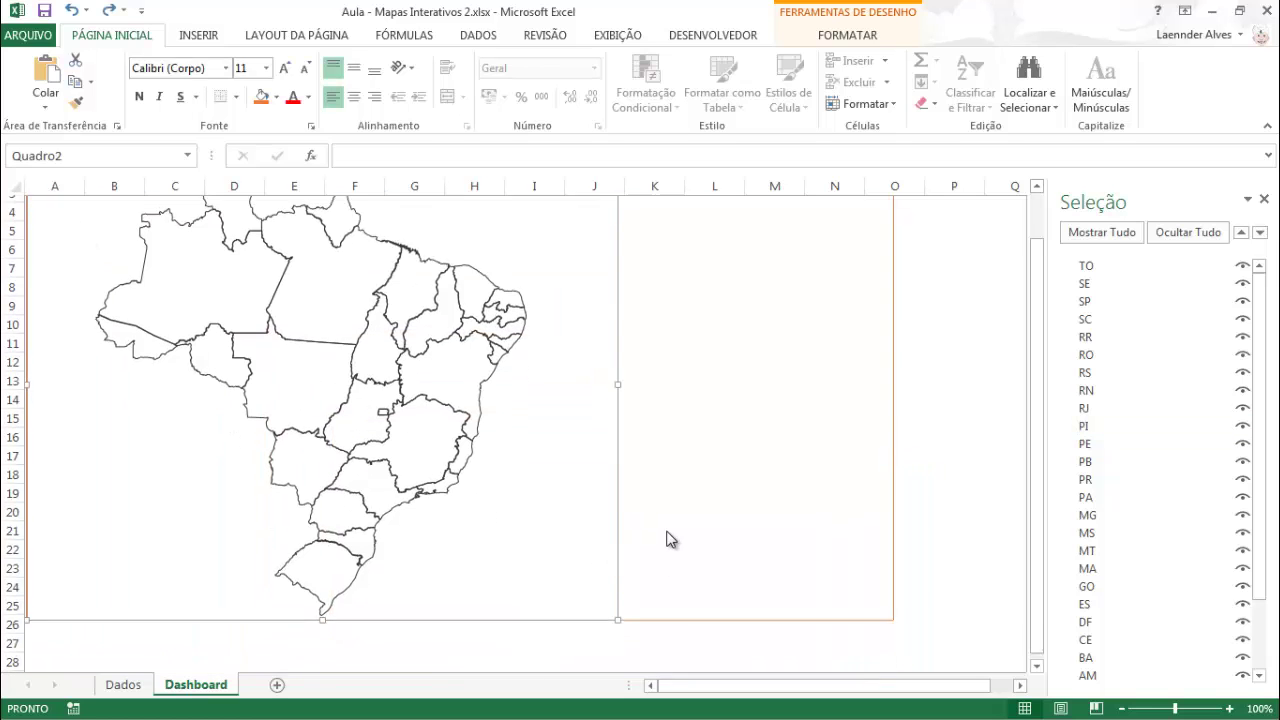
left_click_drag(592, 650, 48, 78)
left_click_drag(1259, 330, 1250, 630)
scroll(404, 360, "up", 1)
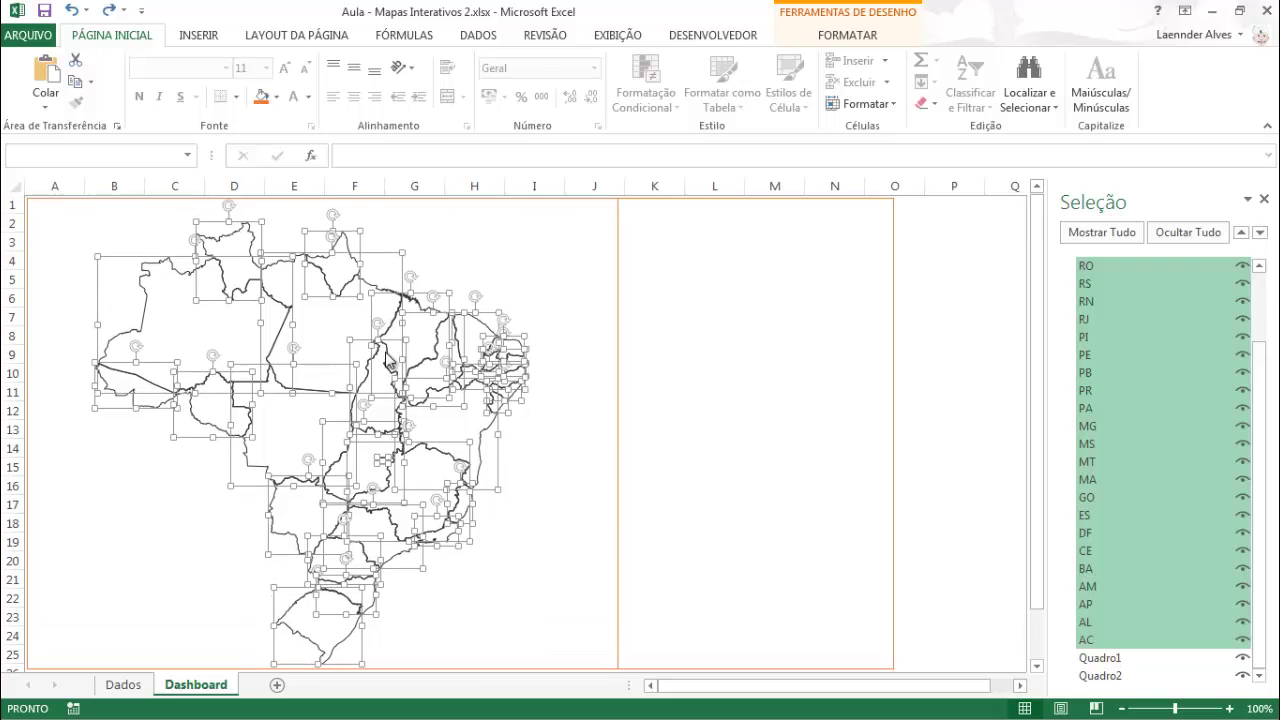
right_click(354, 292)
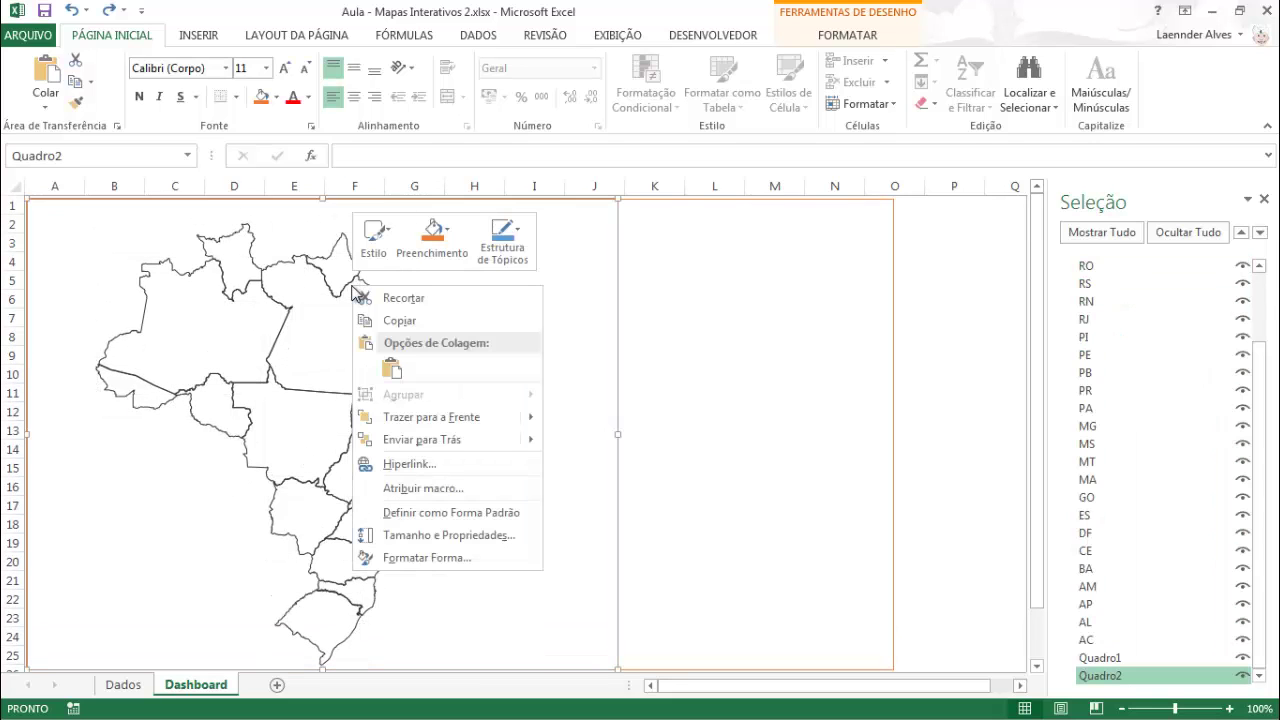
left_click(470, 604)
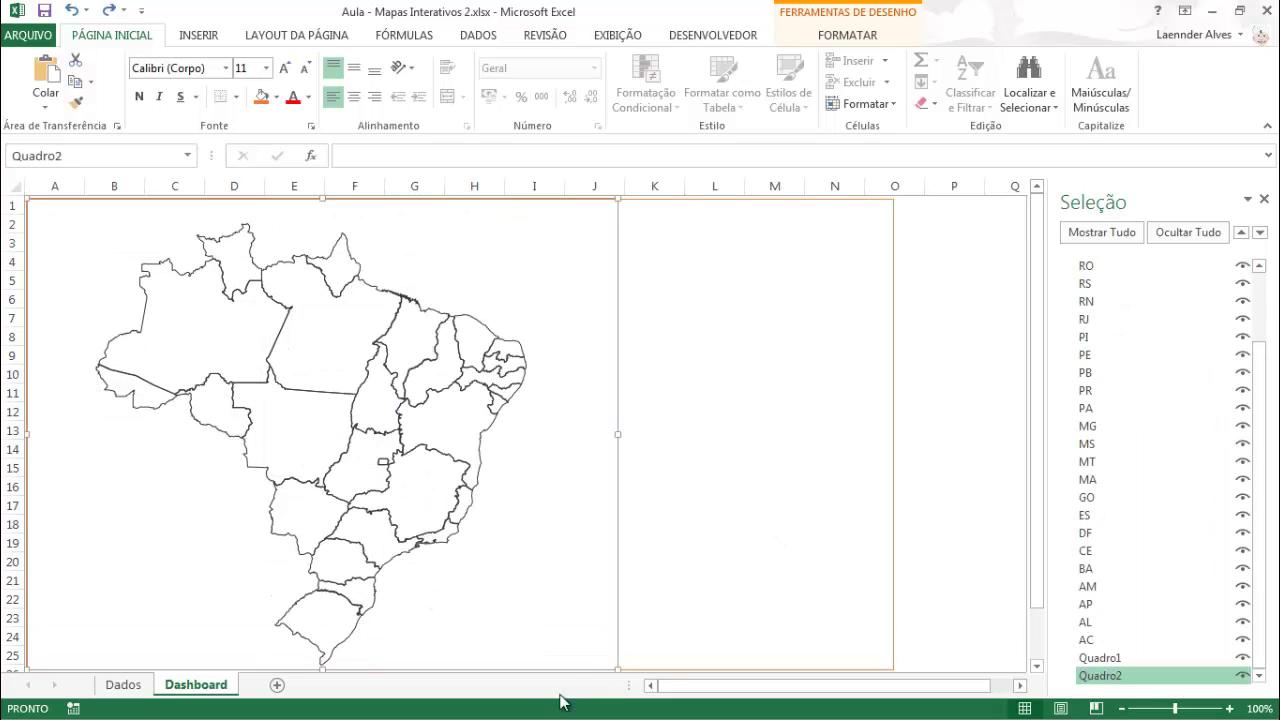
Select all the state shapes on the map, without the two frames, and group them.
left_click_drag(554, 651, 60, 198)
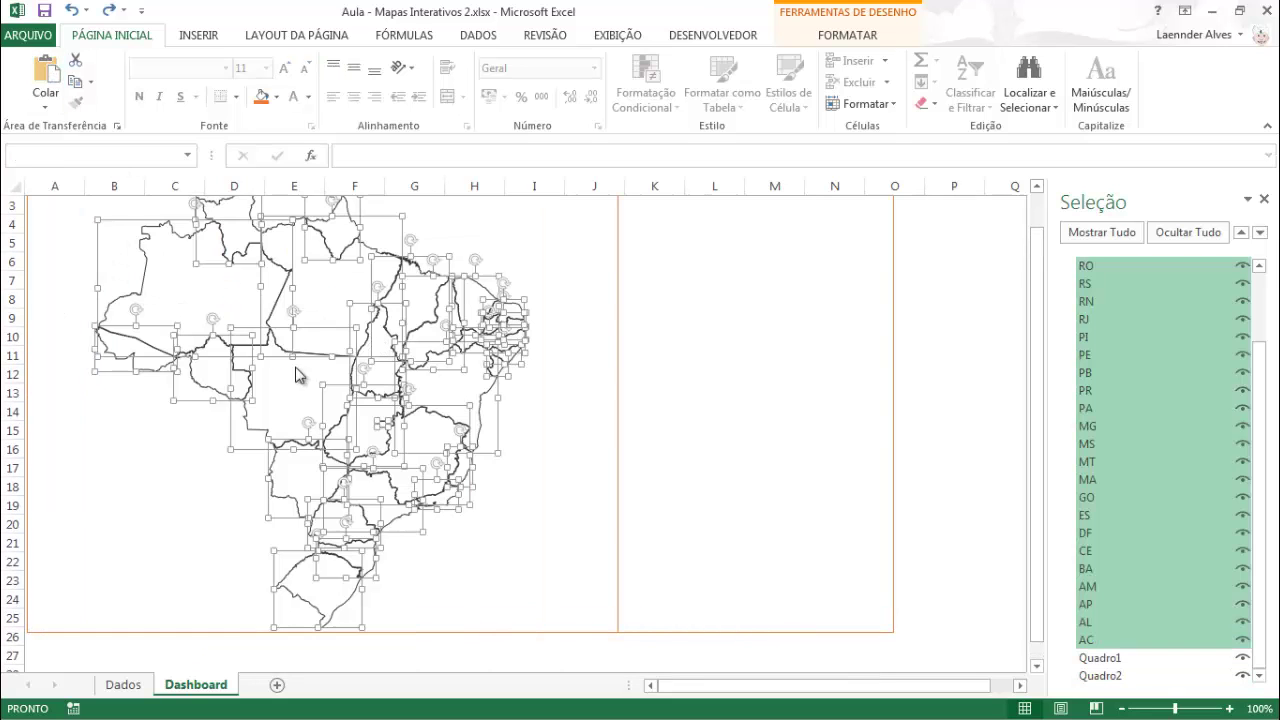
right_click(305, 354)
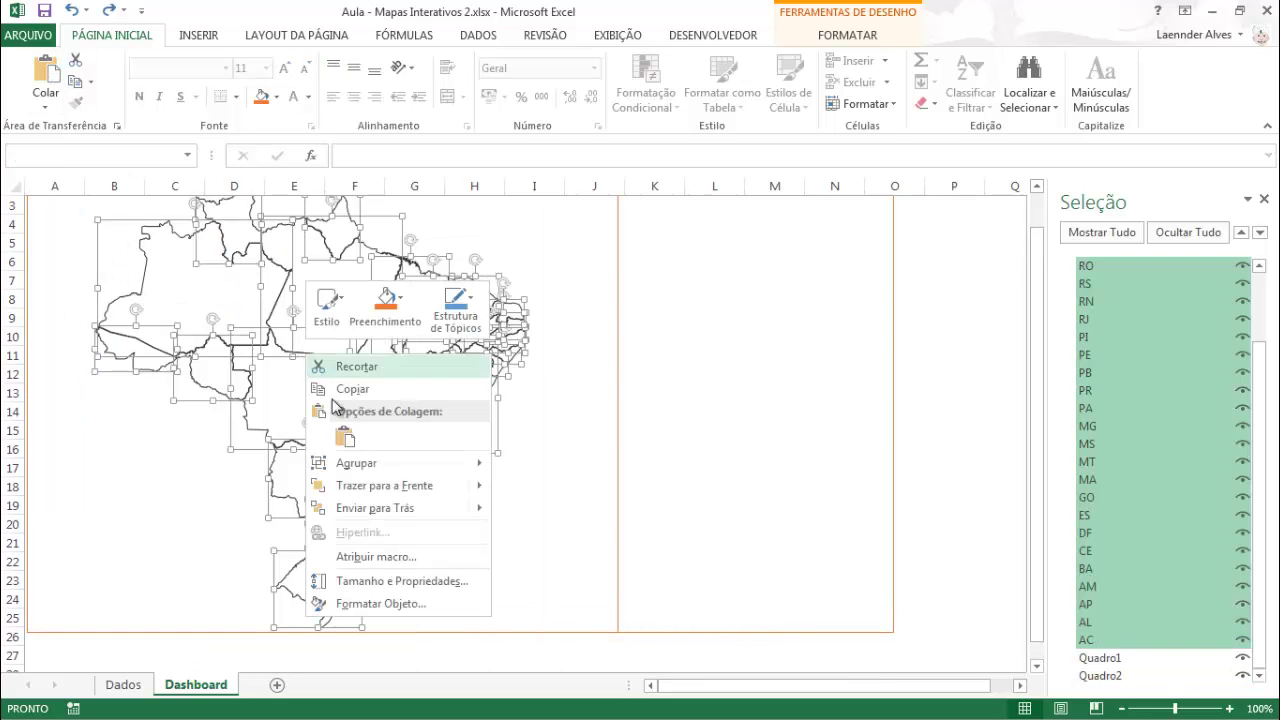
mouse_move(337, 463)
left_click(515, 463)
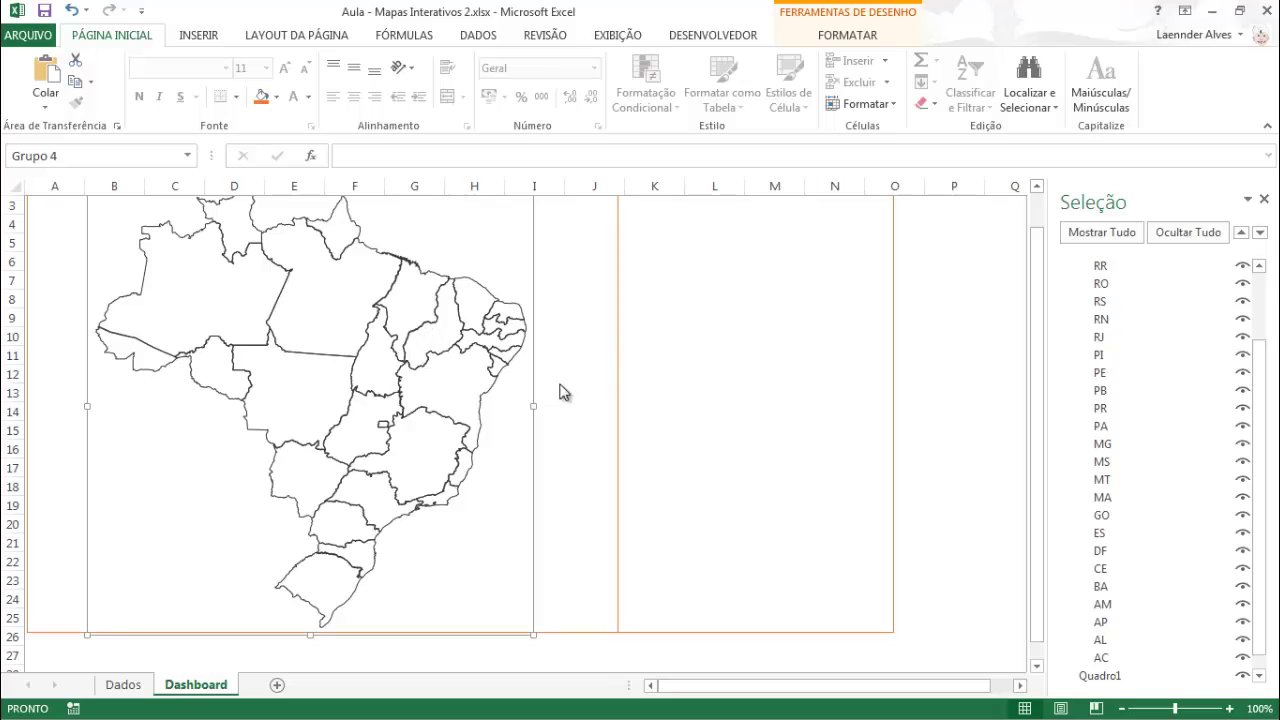
scroll(441, 399, "up", 1)
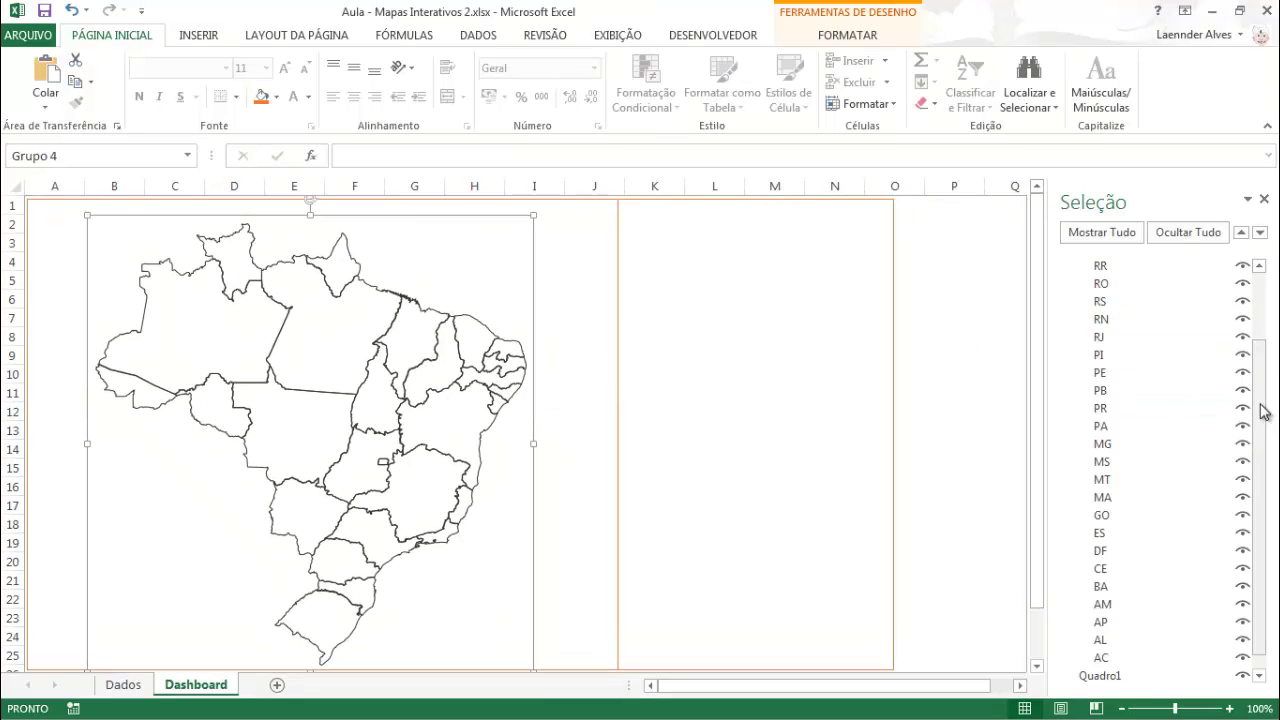
Collapse the new group of state shapes in the object list and rename it Brasil.
left_click_drag(1260, 406, 1260, 317)
left_click(1068, 266)
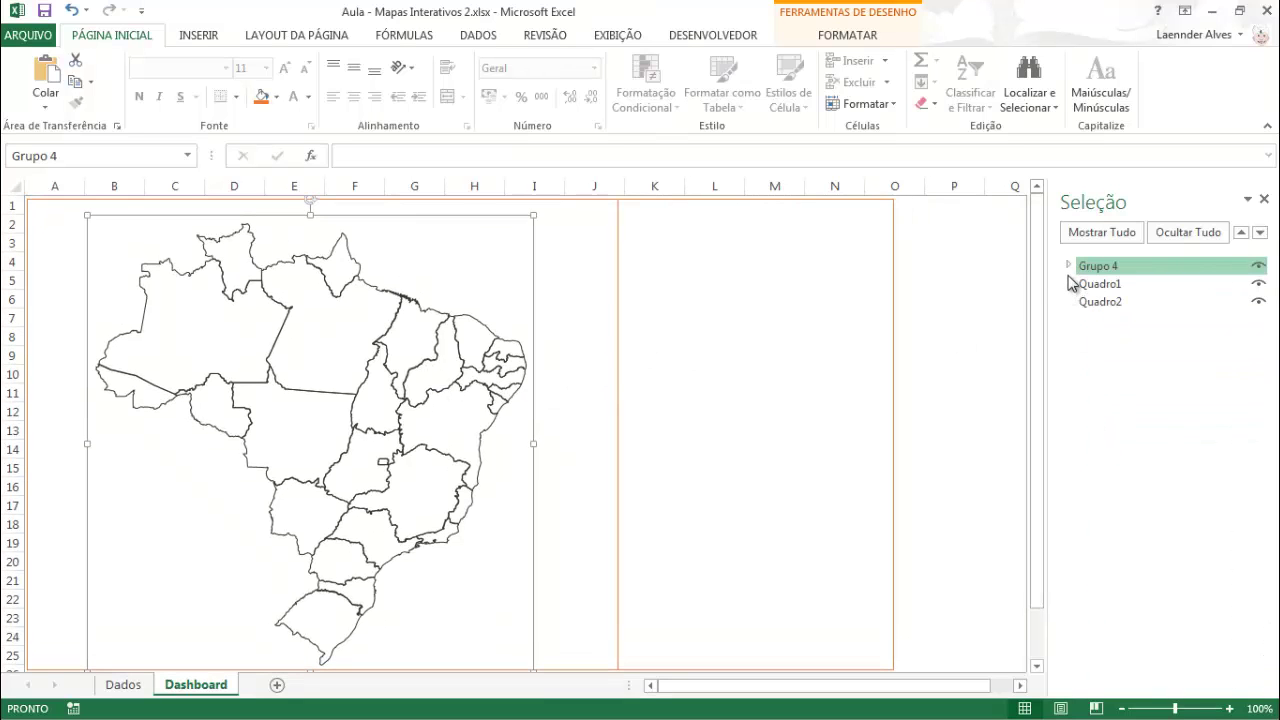
left_click(1068, 266)
left_click(1068, 266)
left_click(1068, 266)
left_click(1068, 266)
left_click(1068, 266)
left_click(1068, 266)
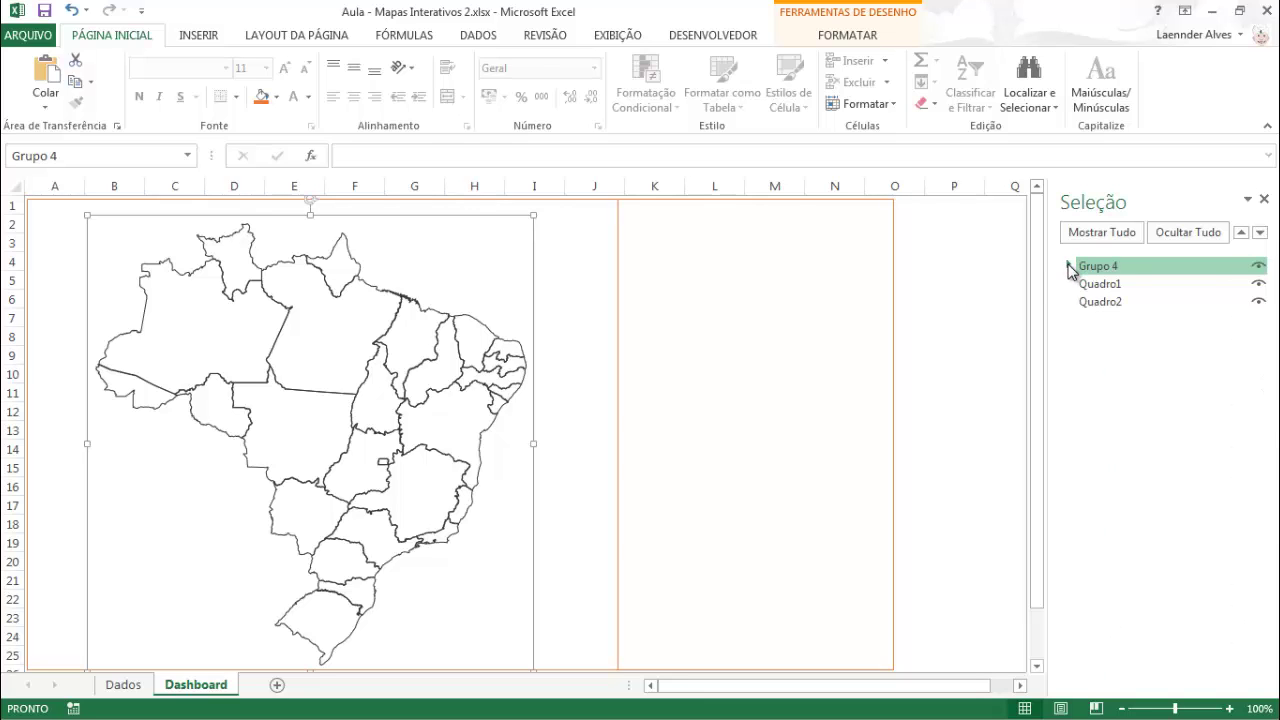
left_click(104, 157)
type("bR")
Expand the Brasil group, select individual members such as SE and RS, collapse it and select the frames Quadro1 and Quadro2.
left_click(1068, 266)
left_click(1100, 283)
left_click(1100, 319)
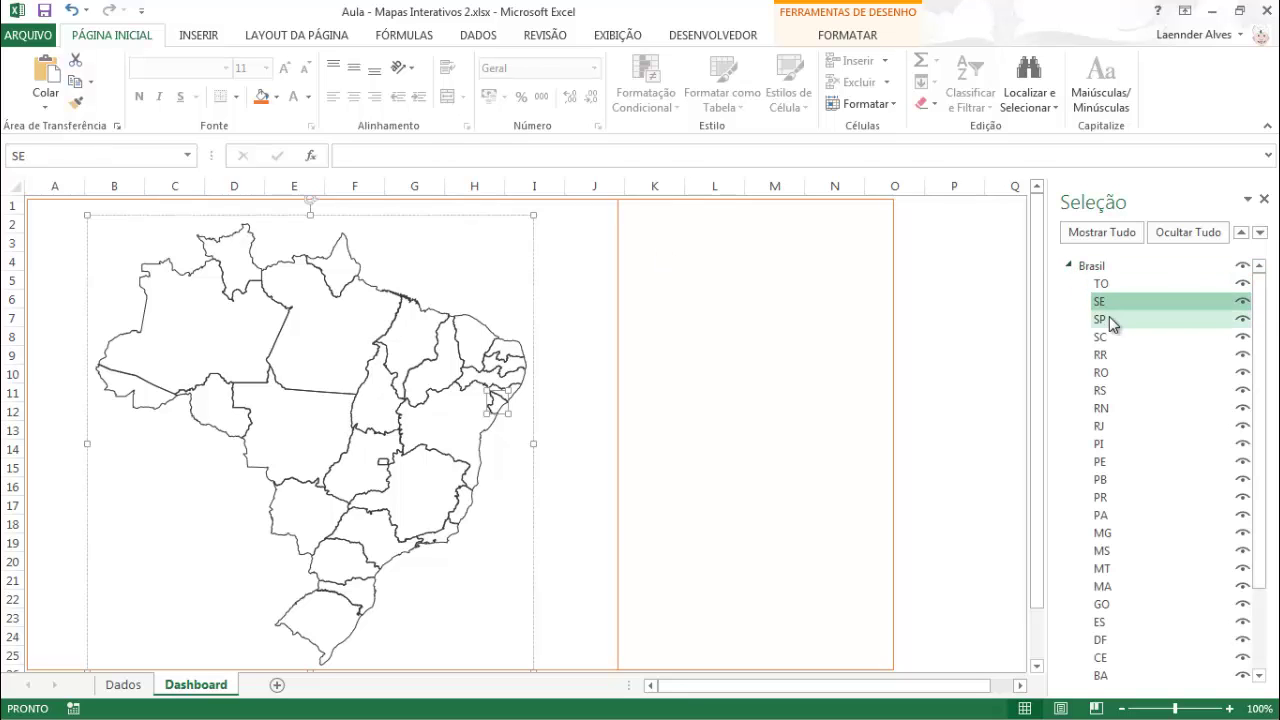
left_click(1110, 336, "ctrl")
left_click(1118, 370)
left_click(1114, 391)
left_click(1114, 408)
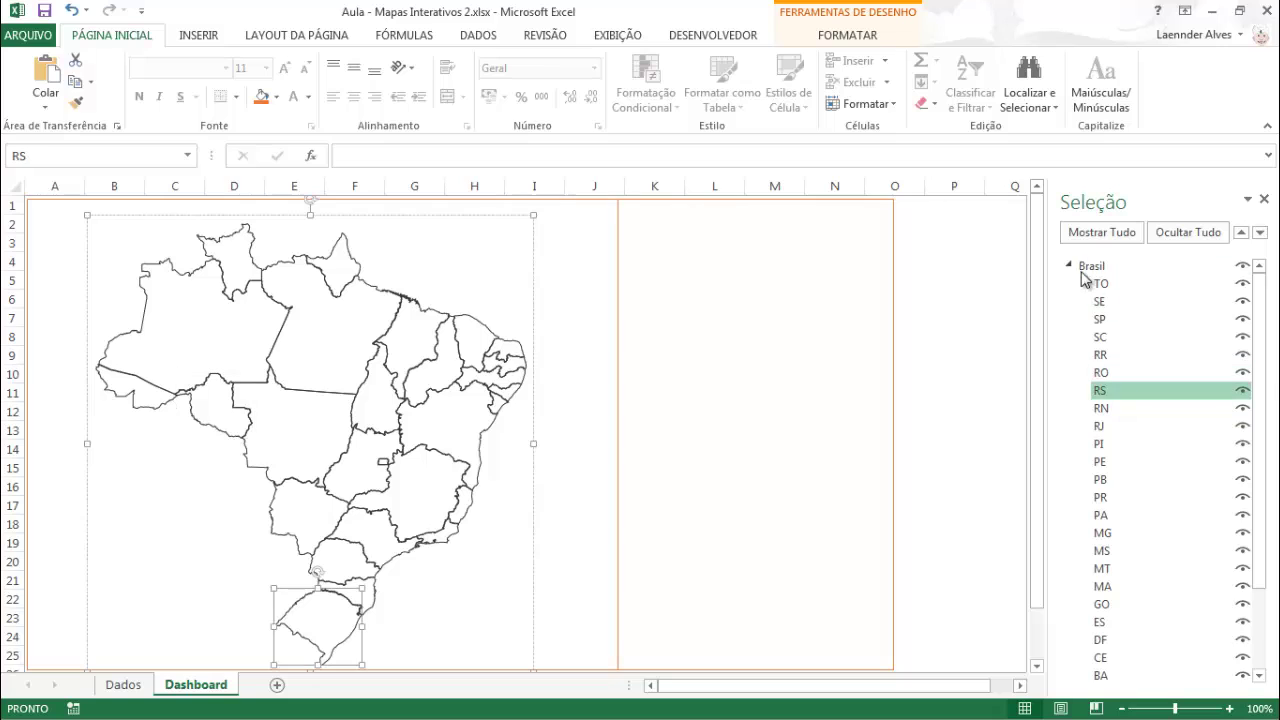
left_click(1068, 265)
left_click(1100, 284)
left_click(1095, 301)
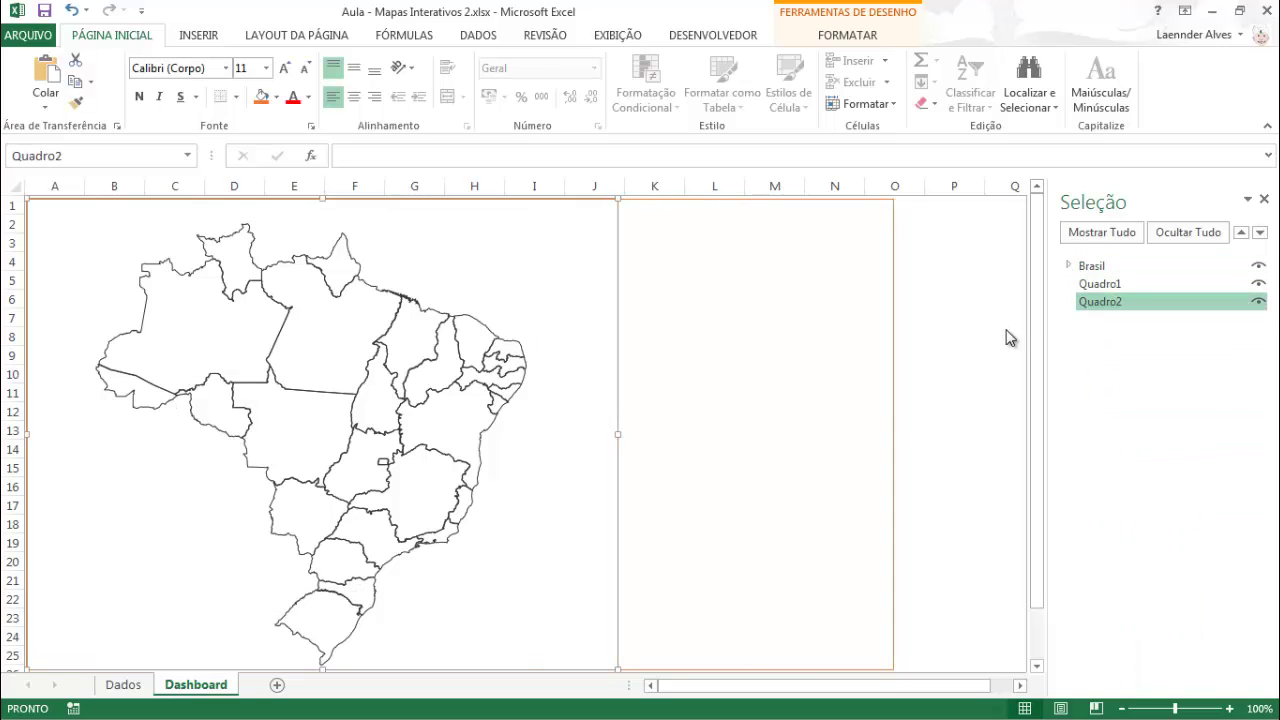
left_click(975, 316)
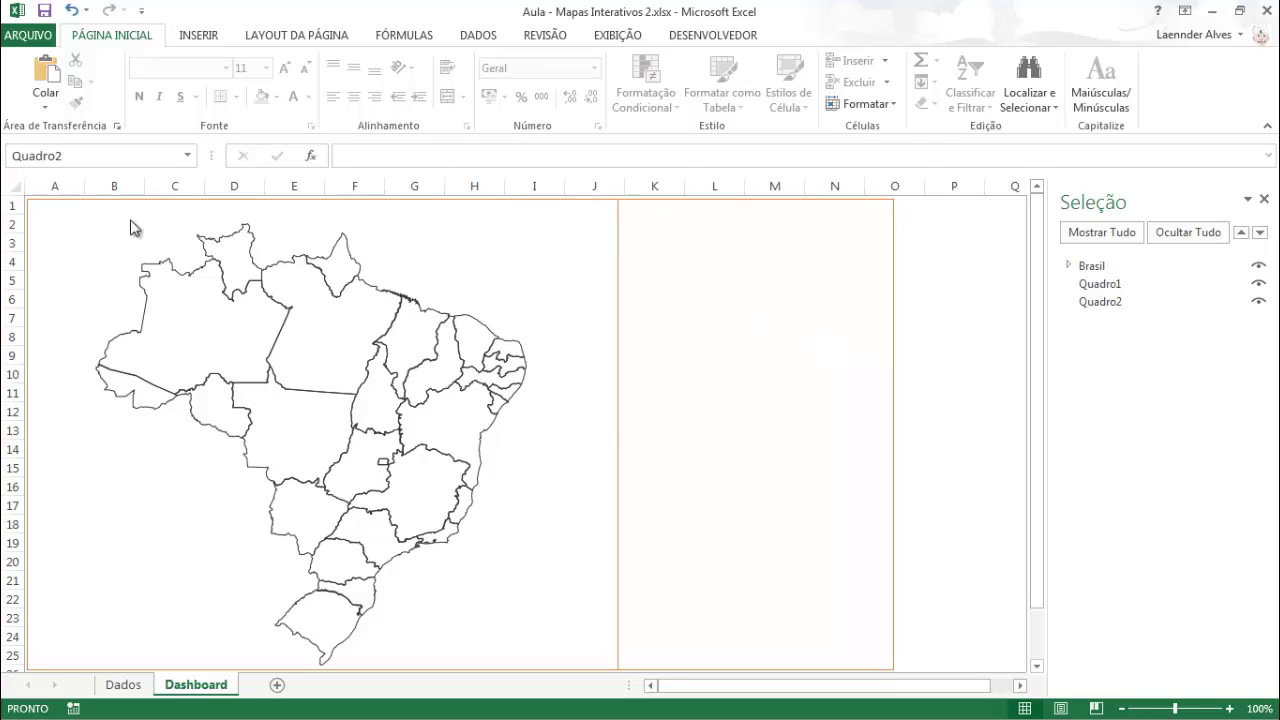
Select the Brasil map group and shrink it from its upper corner to free space above it.
left_click(318, 284)
left_click(358, 278)
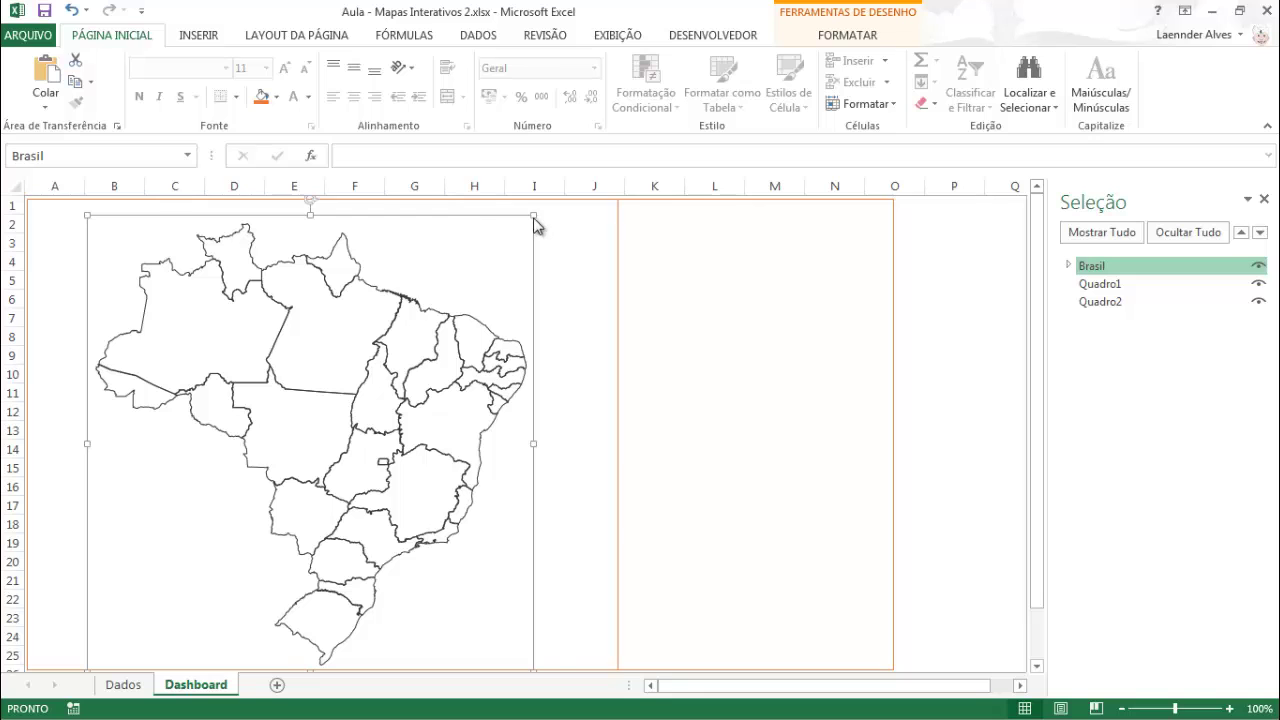
left_click(1029, 95)
left_click(1054, 330)
left_click_drag(518, 233, 497, 254)
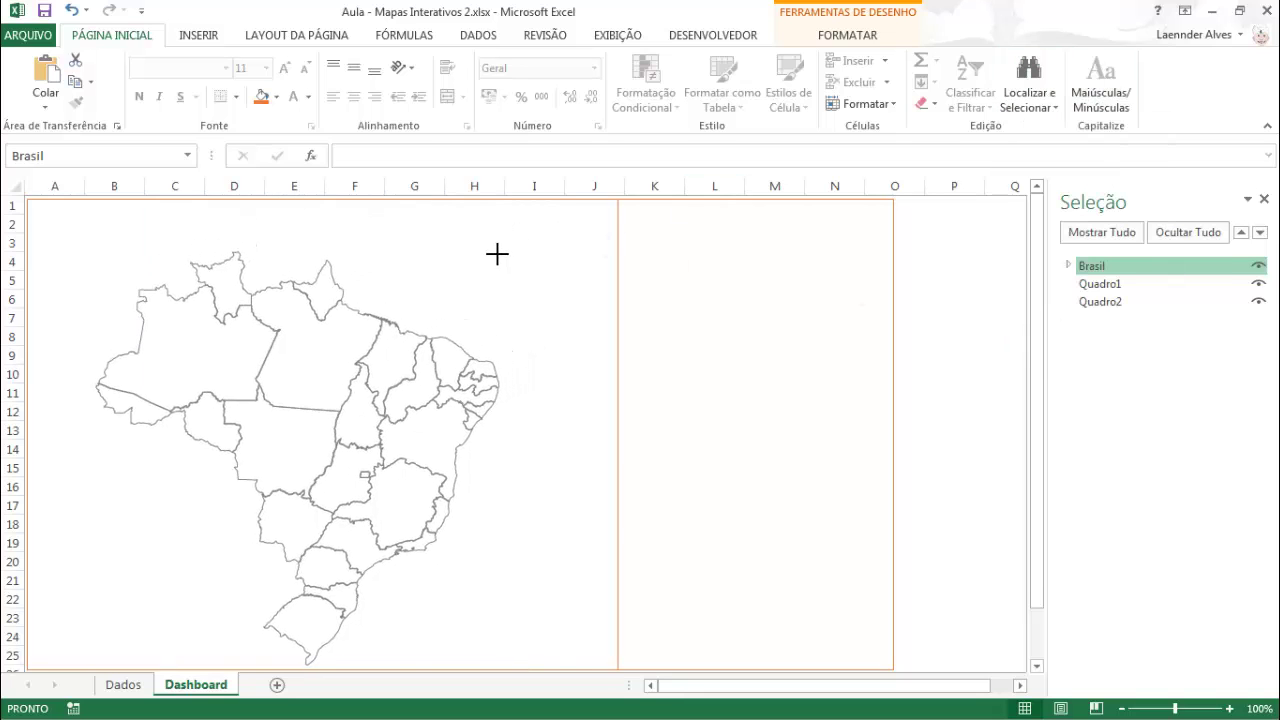
left_click(323, 345)
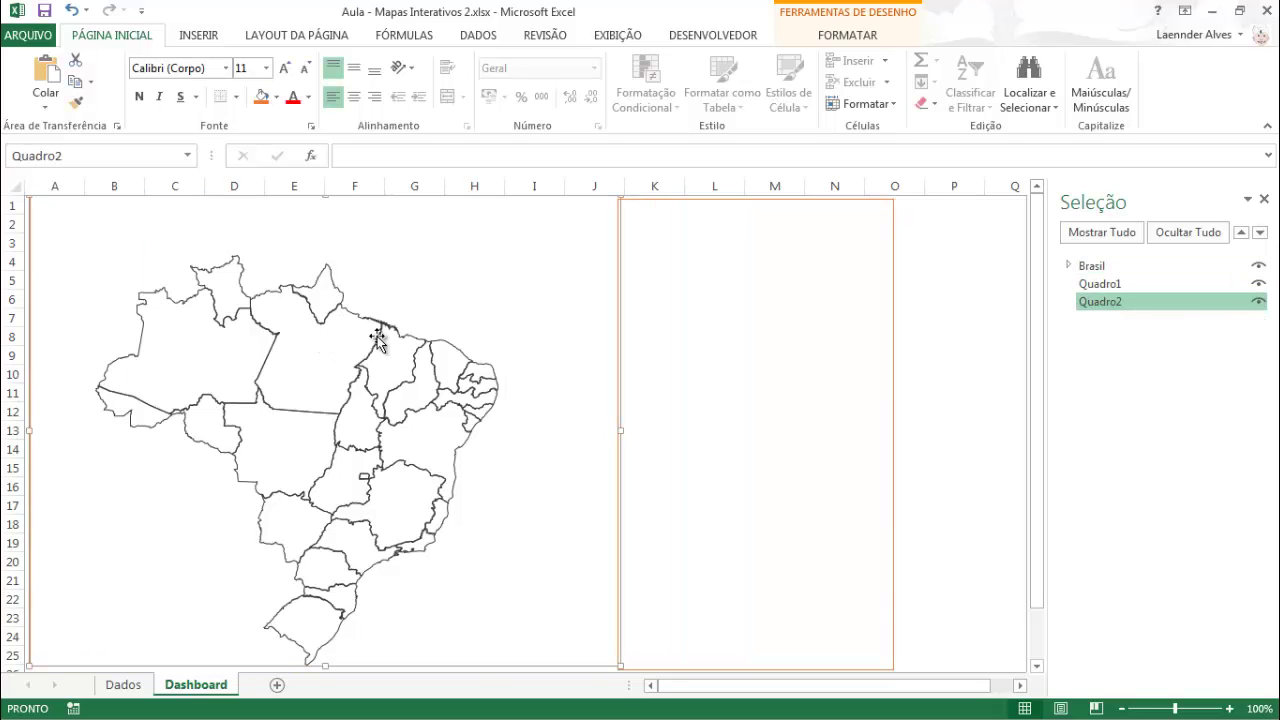
left_click(960, 278)
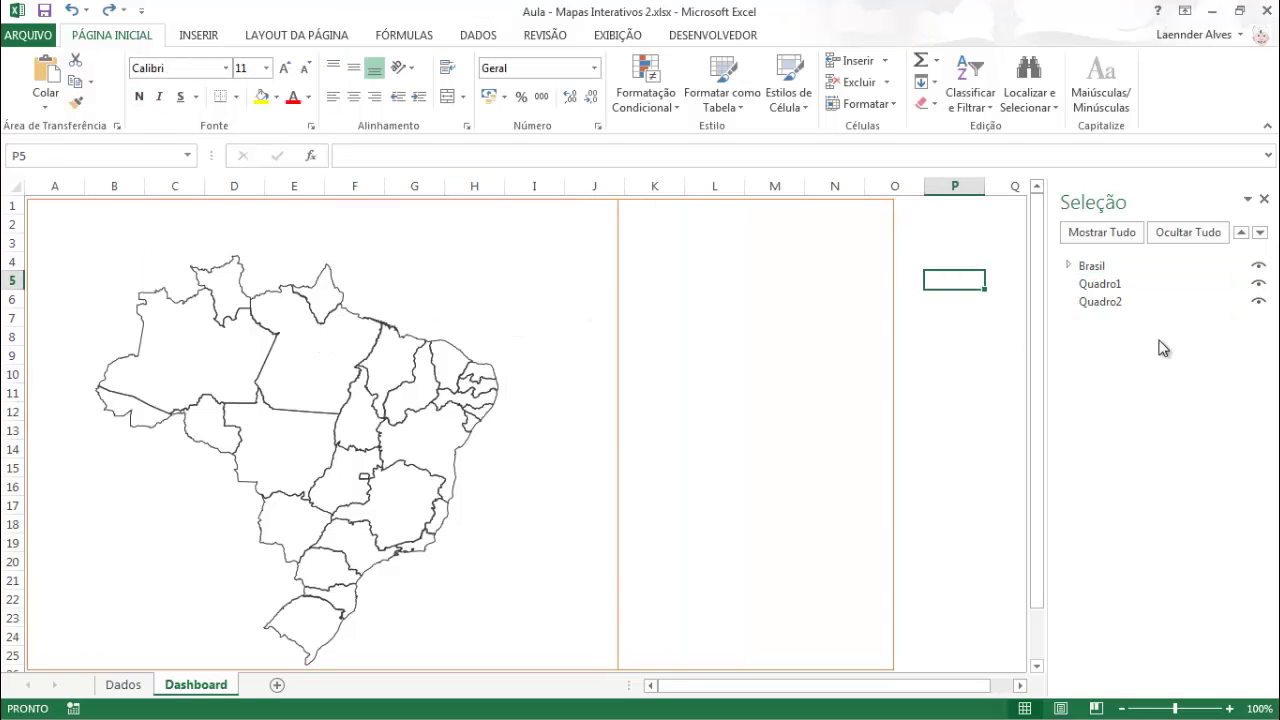
Try to insert a text box over the map frame, and undo it together with the map group's resize.
left_click(200, 35)
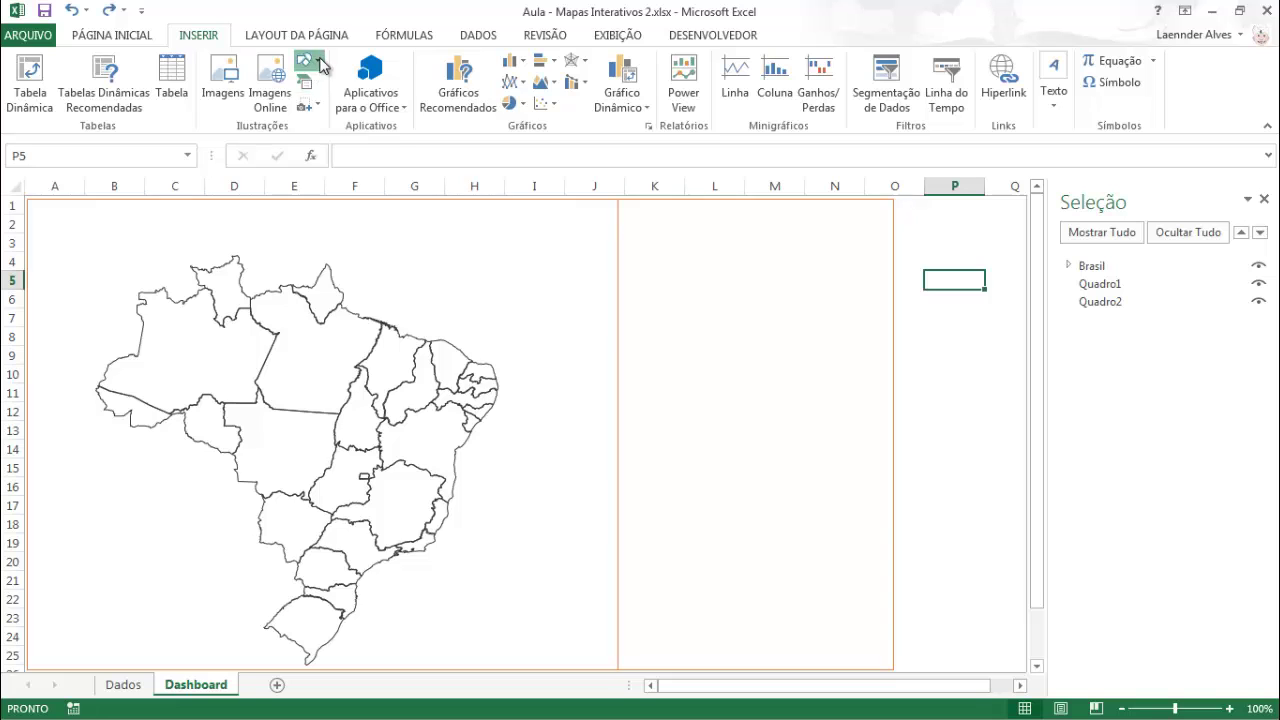
left_click(305, 62)
left_click(305, 104)
key("ctrl+z")
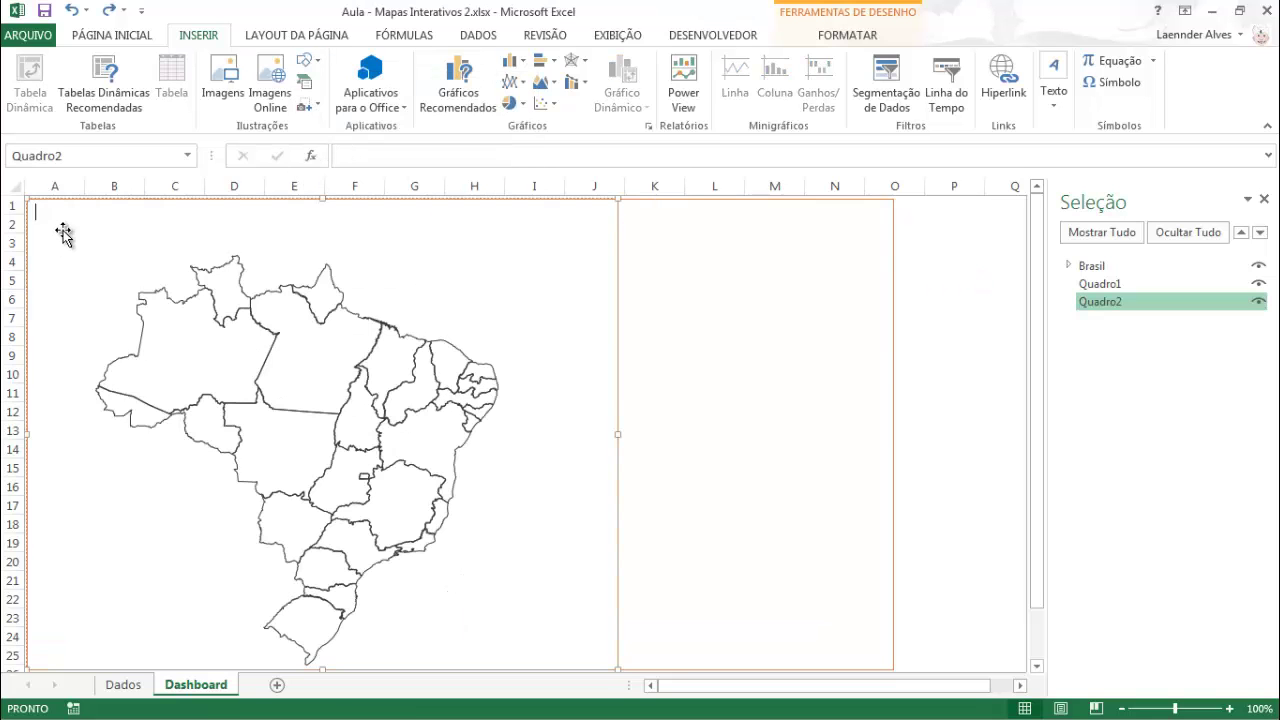
key("ctrl+z")
left_click(958, 259)
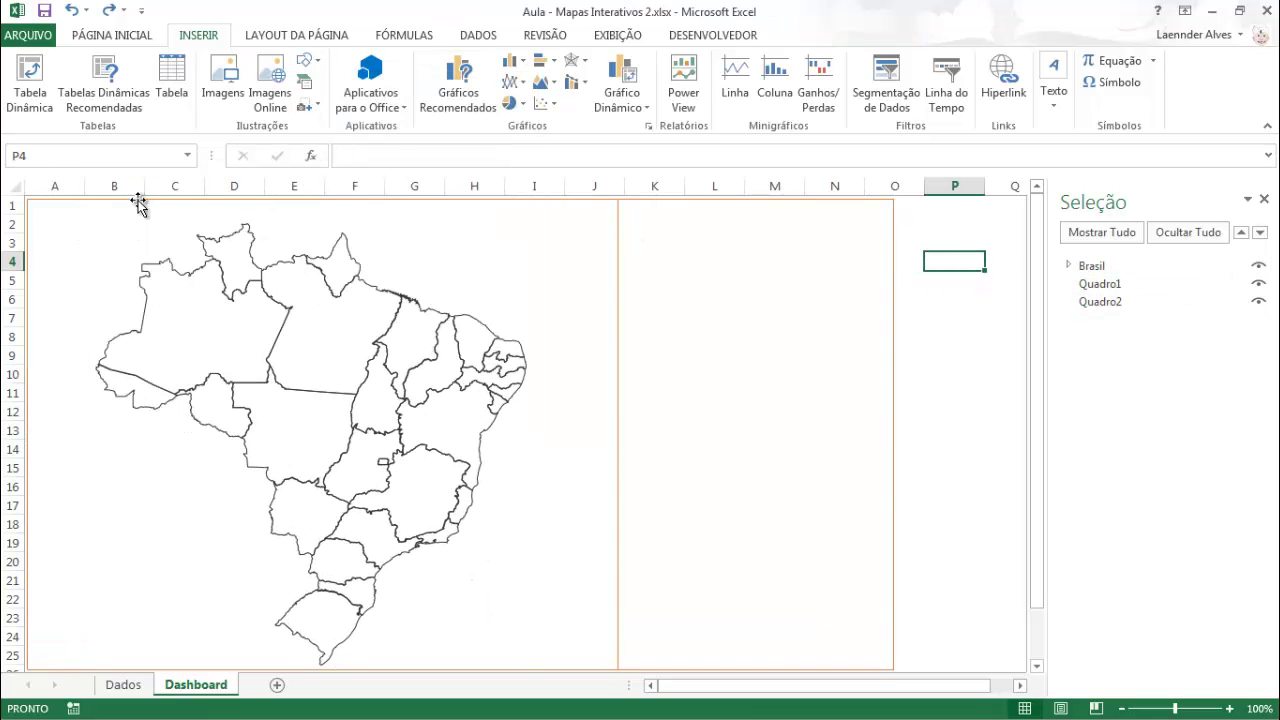
Insert a text box reading "RESULTADO ELEIÇÕES 1º TURNO (POR ESTADO)", widen it and place it in the map frame's upper-left corner.
left_click(307, 64)
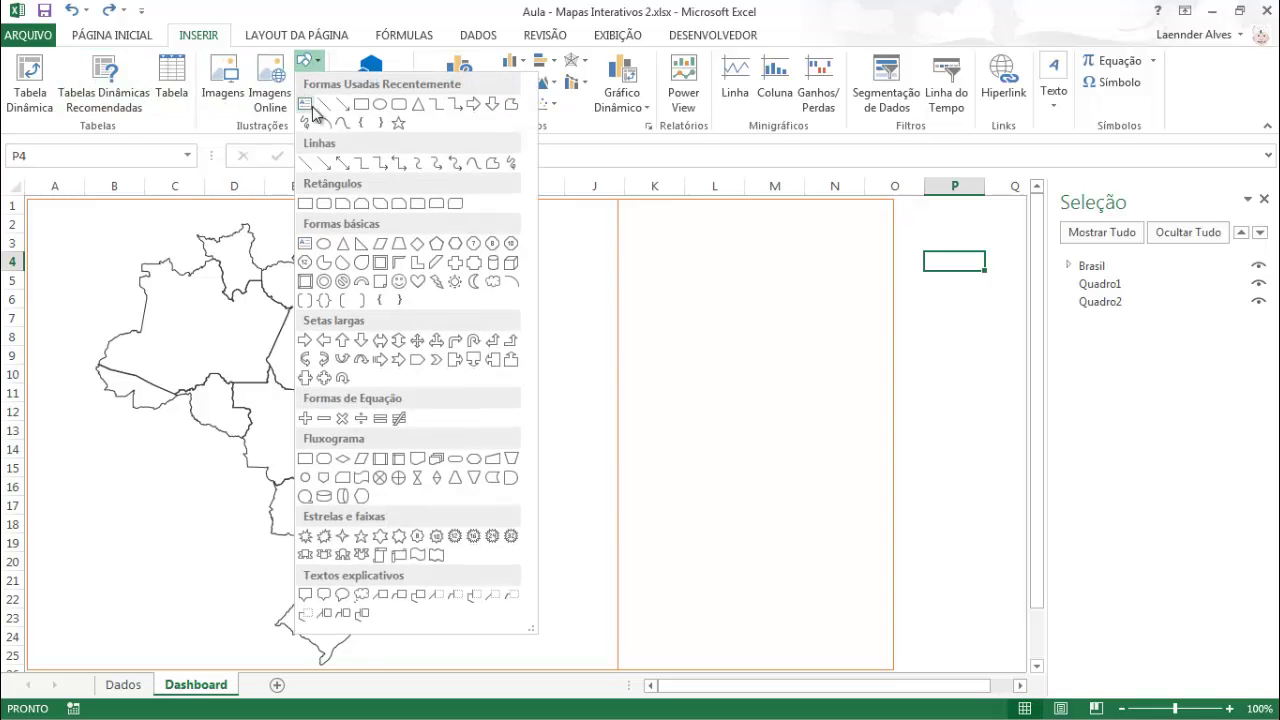
left_click(307, 104)
left_click_drag(643, 276, 853, 310)
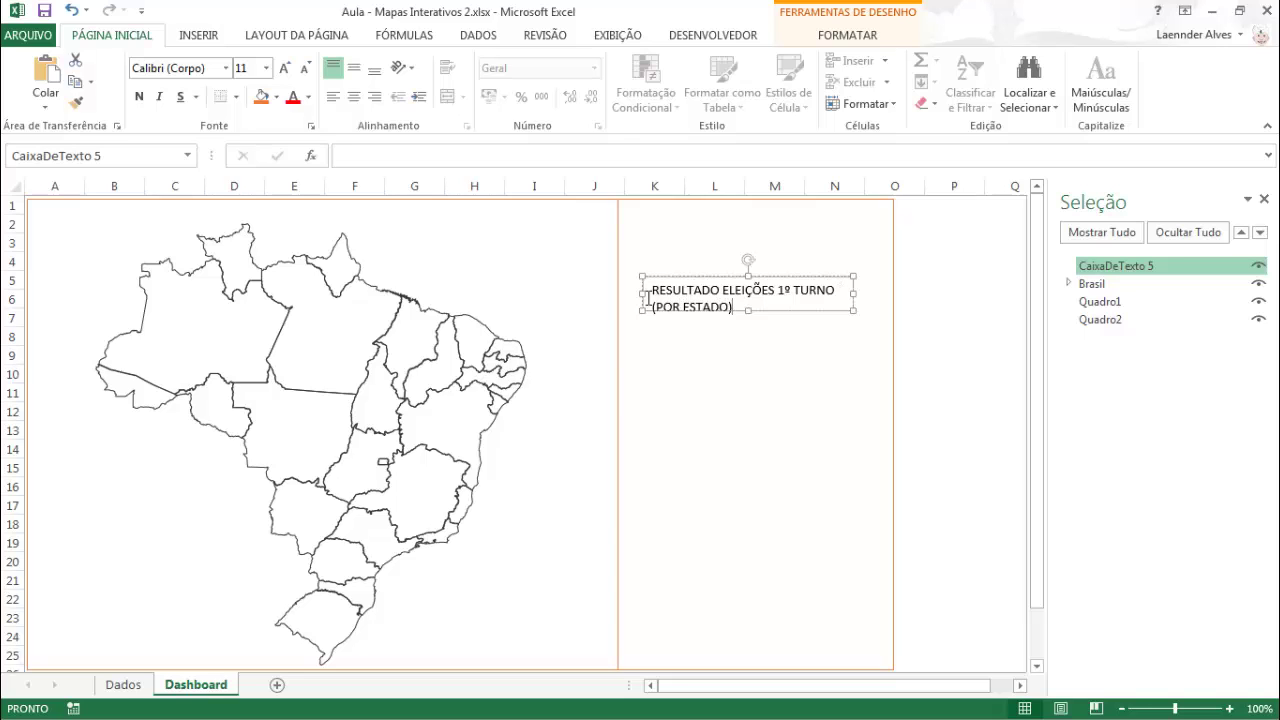
left_click_drag(642, 293, 495, 293)
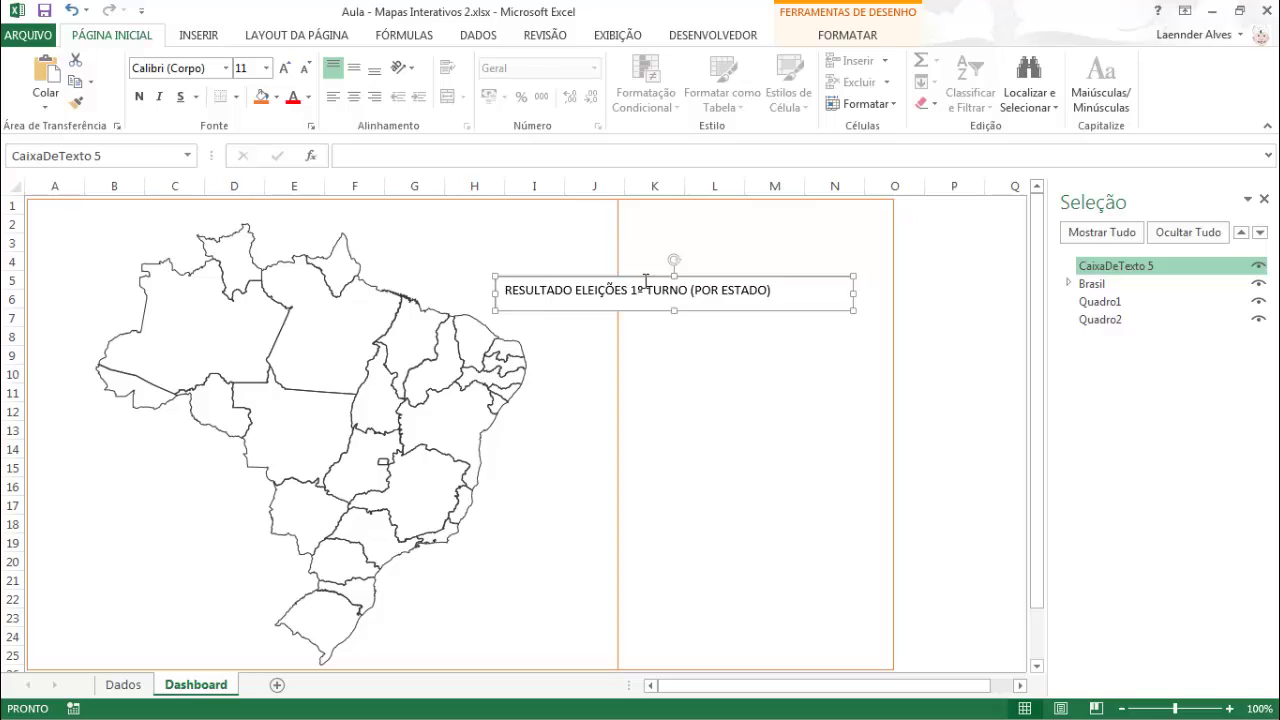
left_click_drag(616, 271, 184, 207)
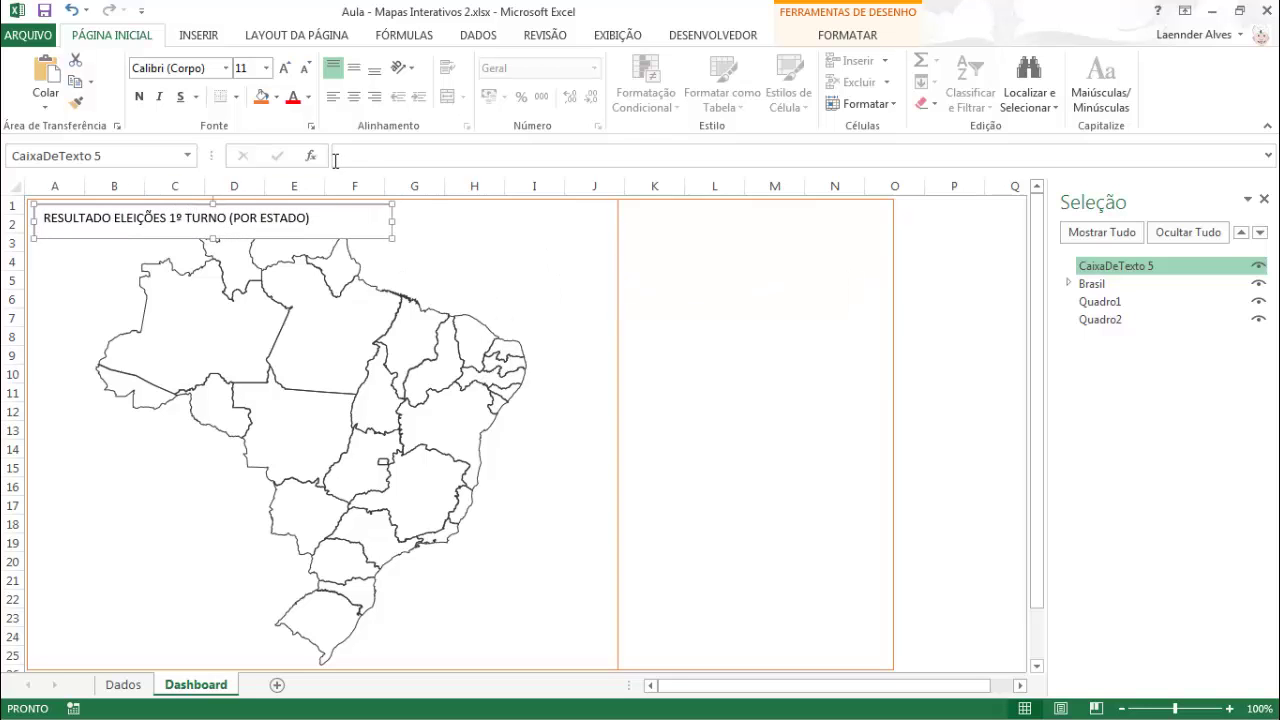
Make the title text bold at size 16 and widen its box to 12,33 cm.
left_click(139, 96)
left_click(284, 68)
left_click(284, 68)
left_click(284, 68)
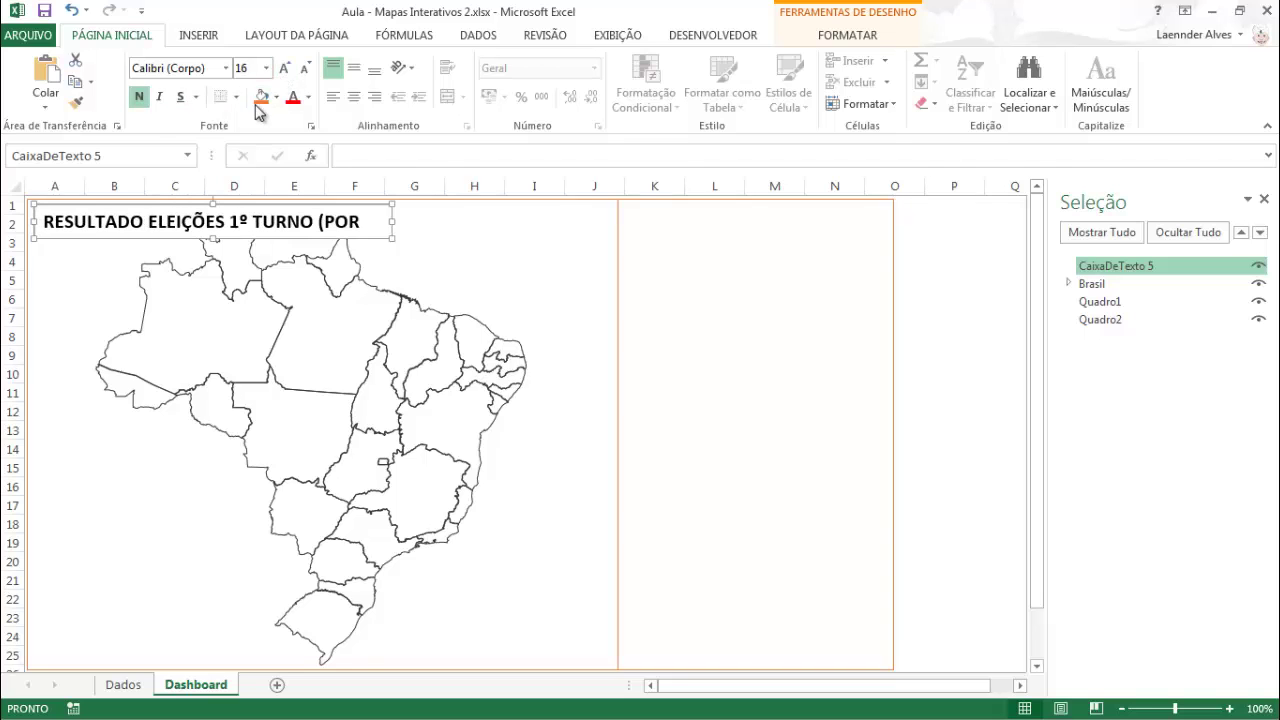
left_click_drag(392, 222, 473, 221)
Remove the outline from the title text box.
left_click(850, 38)
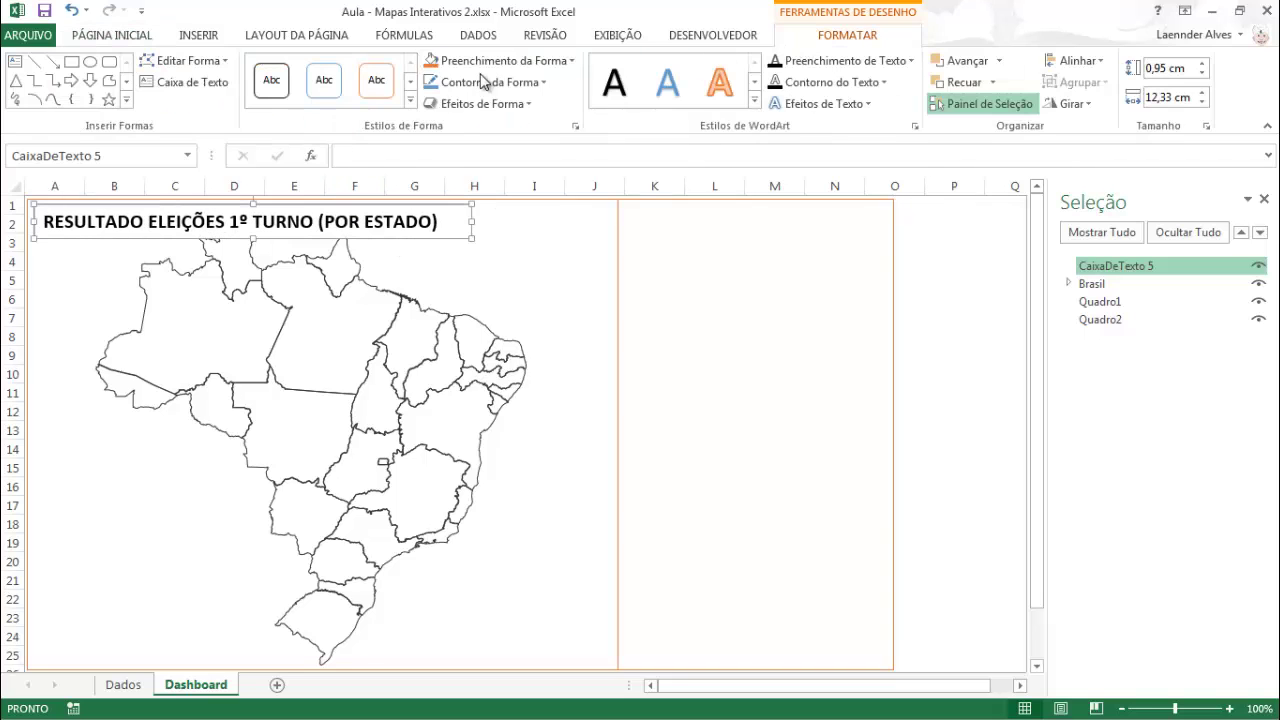
left_click(549, 84)
left_click(549, 84)
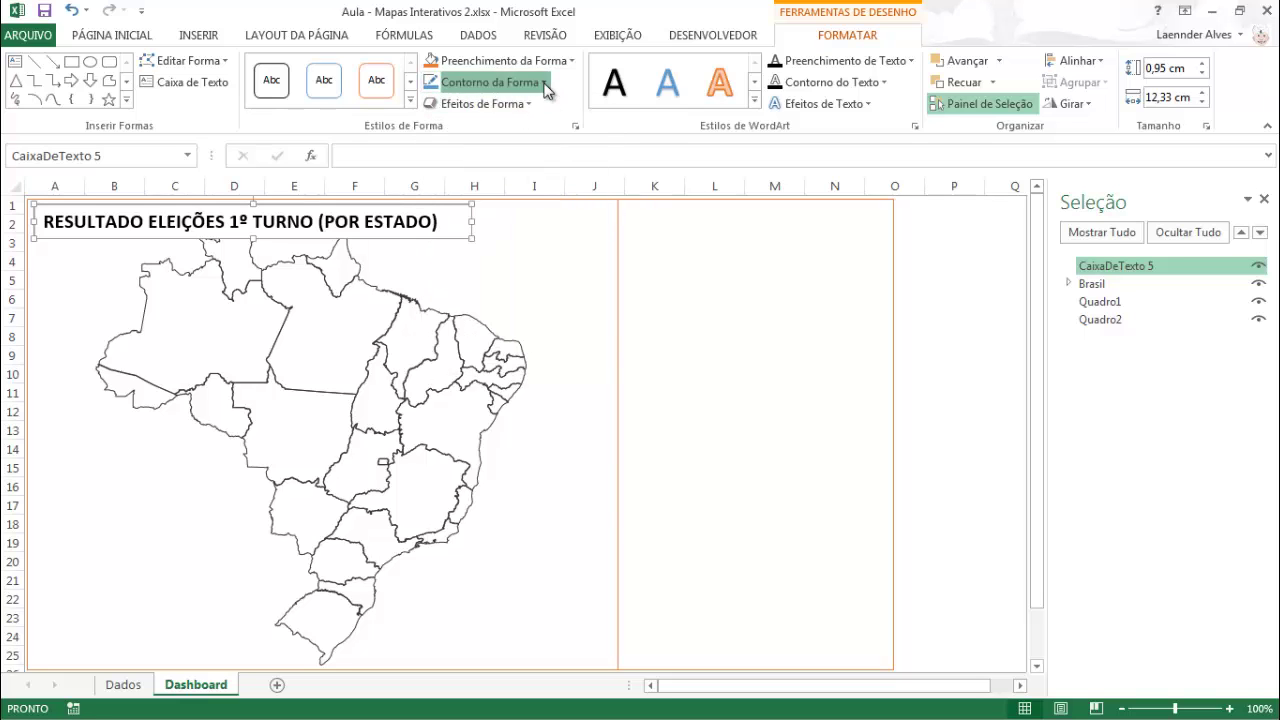
left_click(547, 84)
left_click(488, 267)
Shrink the Brasil map group from its upper-right corner so that it sits below the title.
left_click(262, 290)
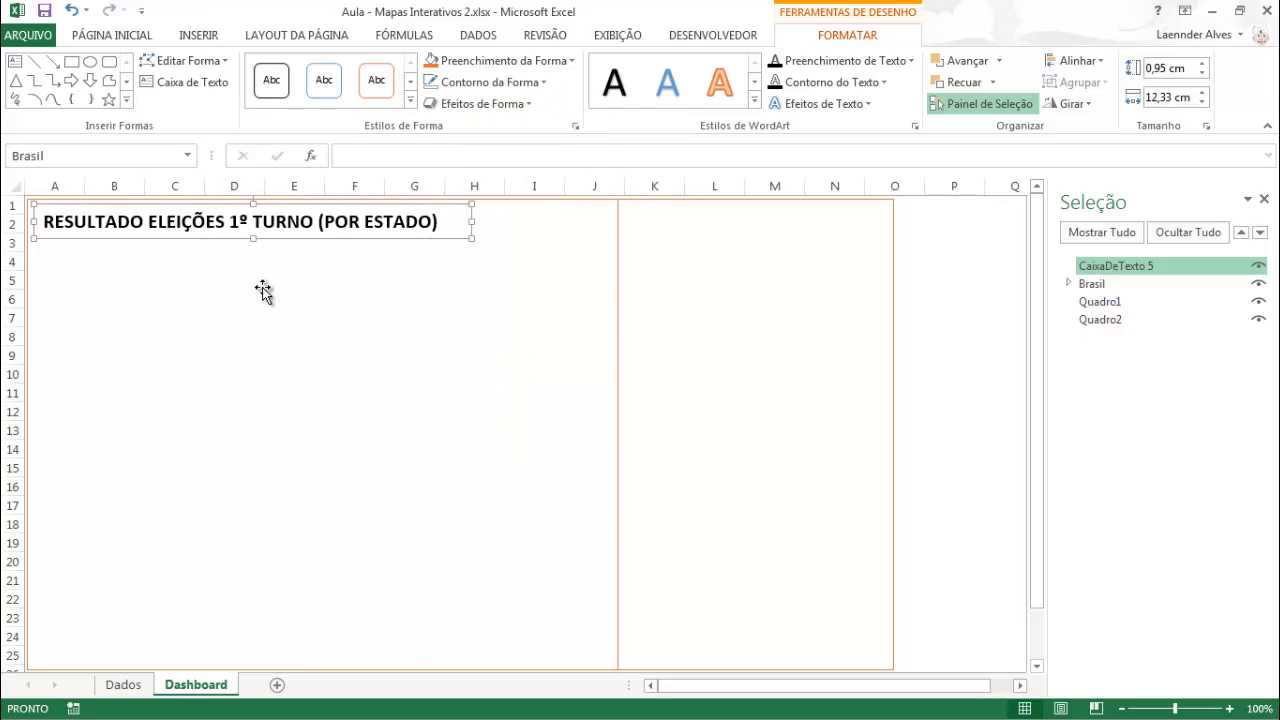
left_click_drag(533, 217, 498, 258)
left_click(192, 242)
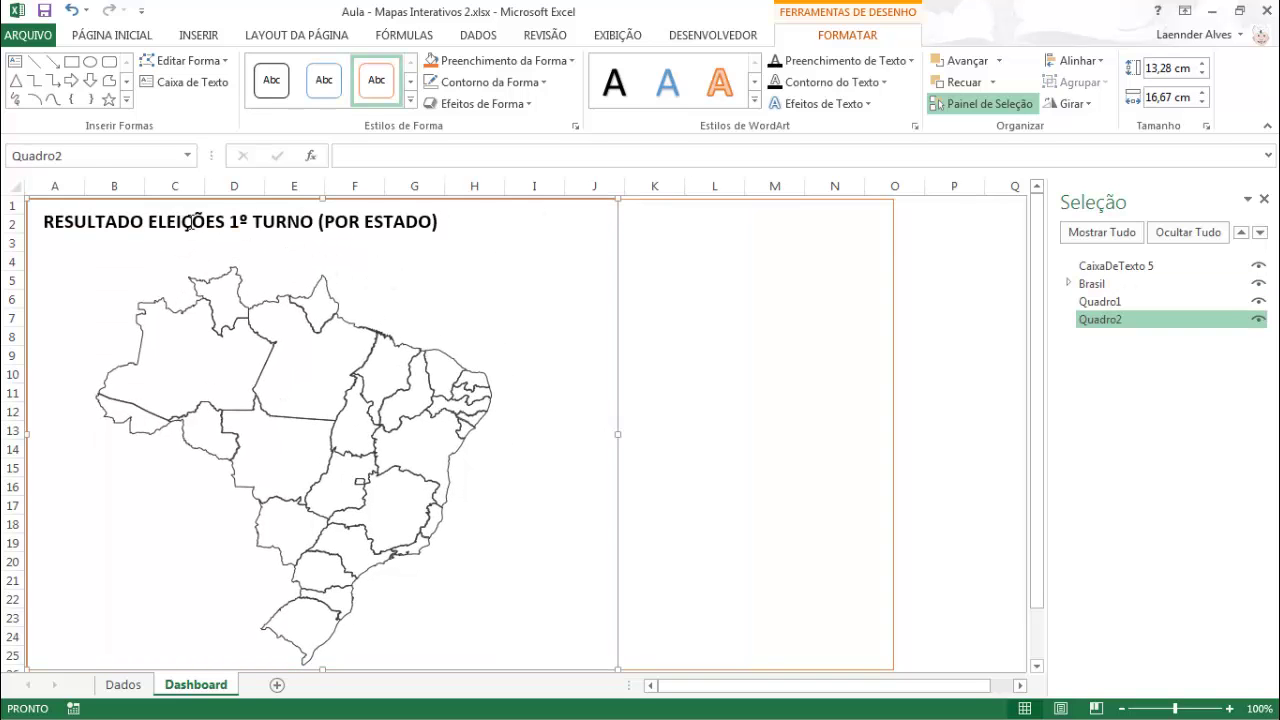
Duplicate the title text box just below itself, and set the copy's text to non-bold at size 10,5.
left_click(190, 236)
left_click_drag(190, 242, 189, 266)
left_click(113, 38)
left_click(139, 96)
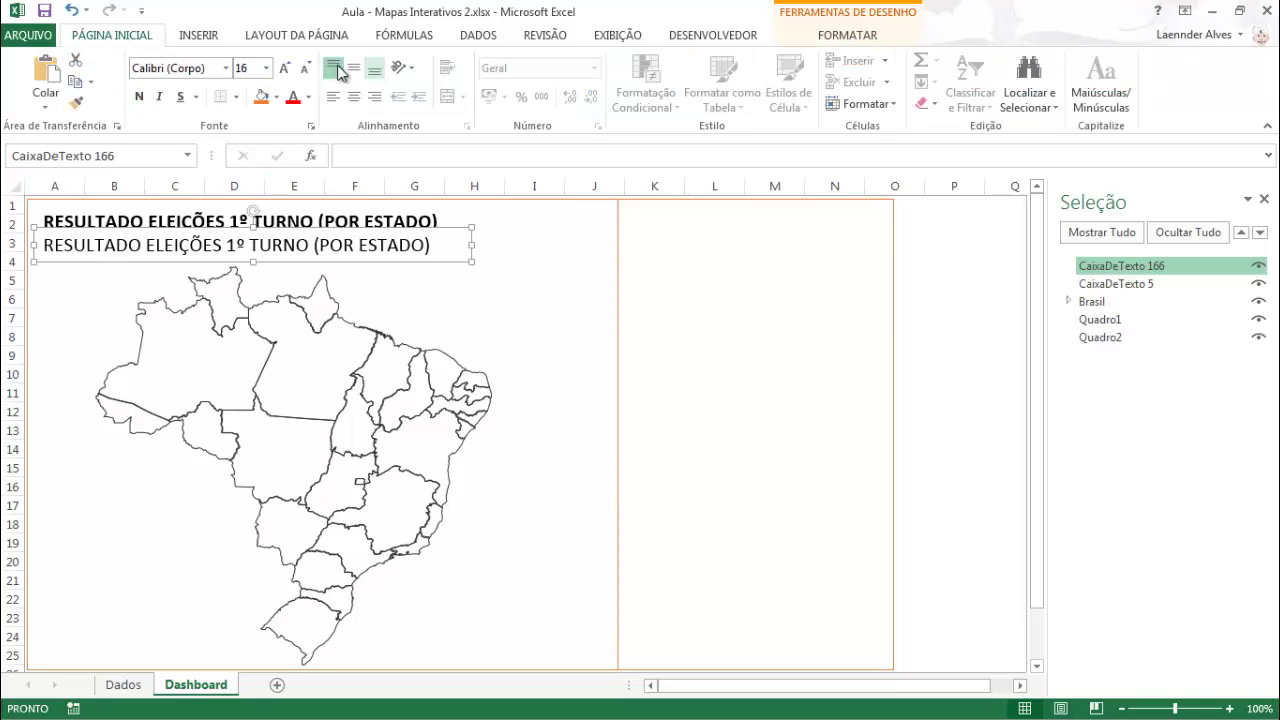
left_click(312, 69)
left_click(312, 69)
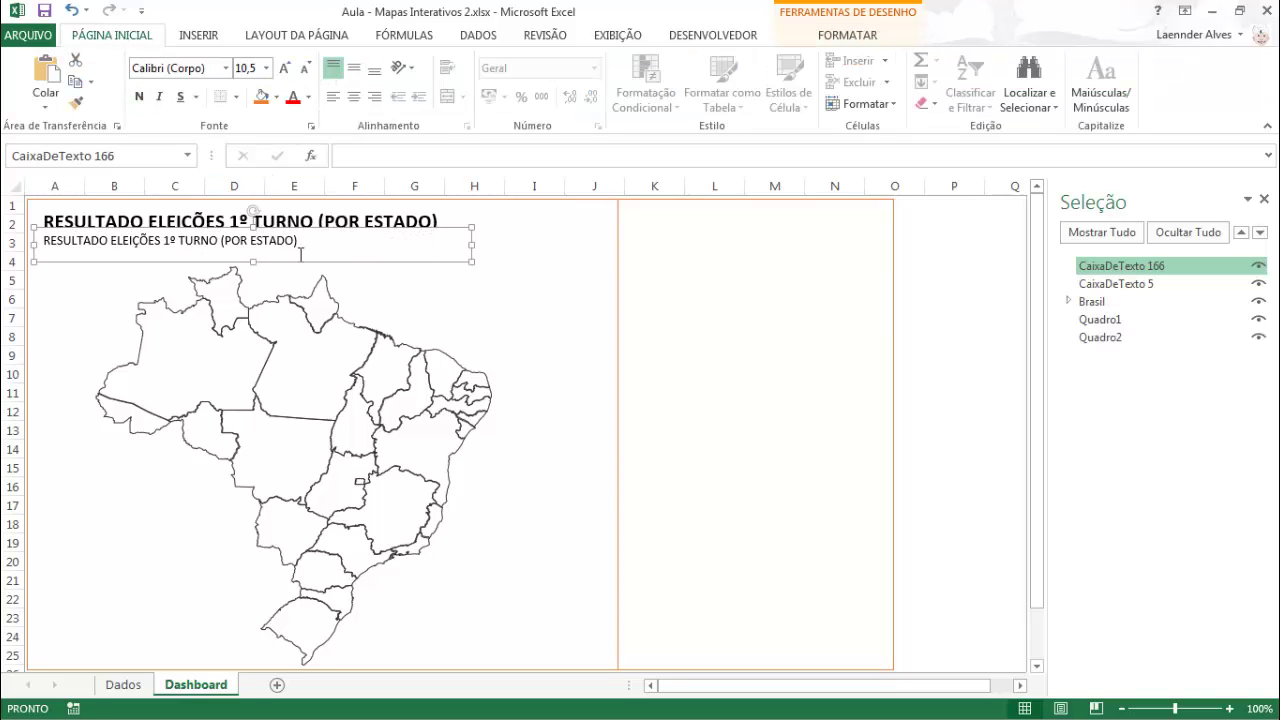
Replace the copied text with "clique sobre o estado para fazer a seleção" and reduce the box height.
left_click_drag(291, 241, 9, 229)
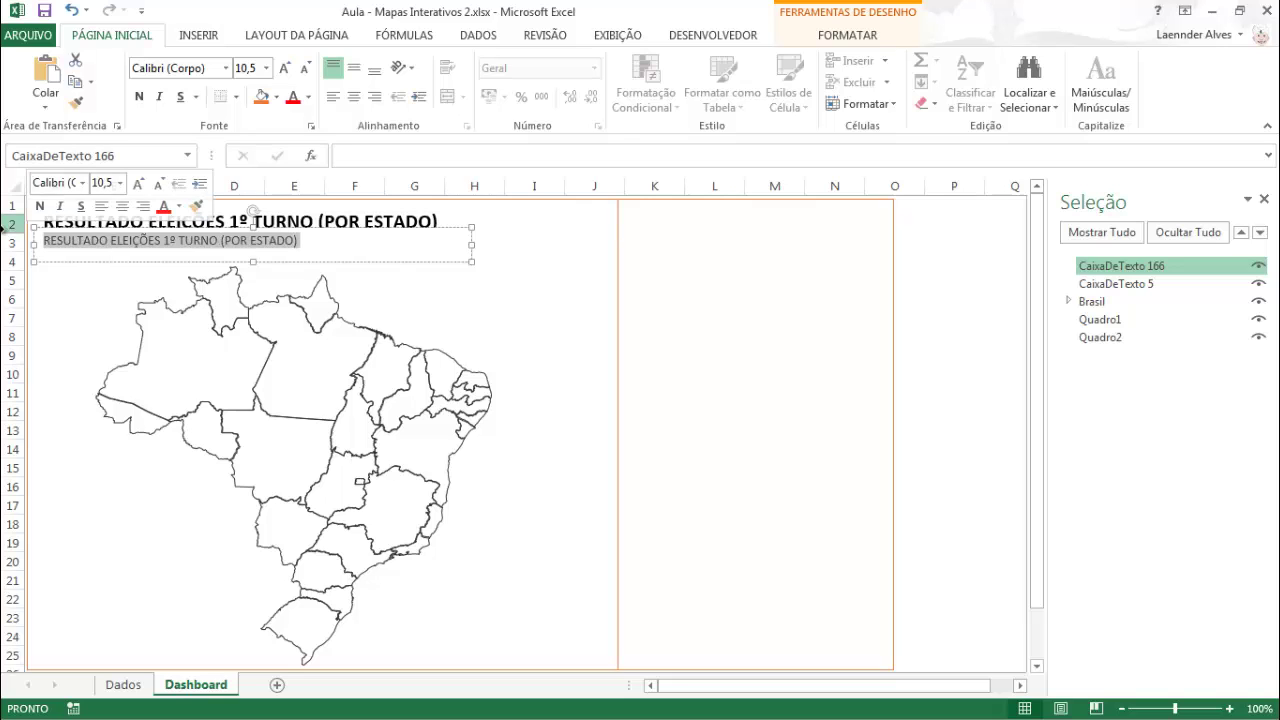
type("C")
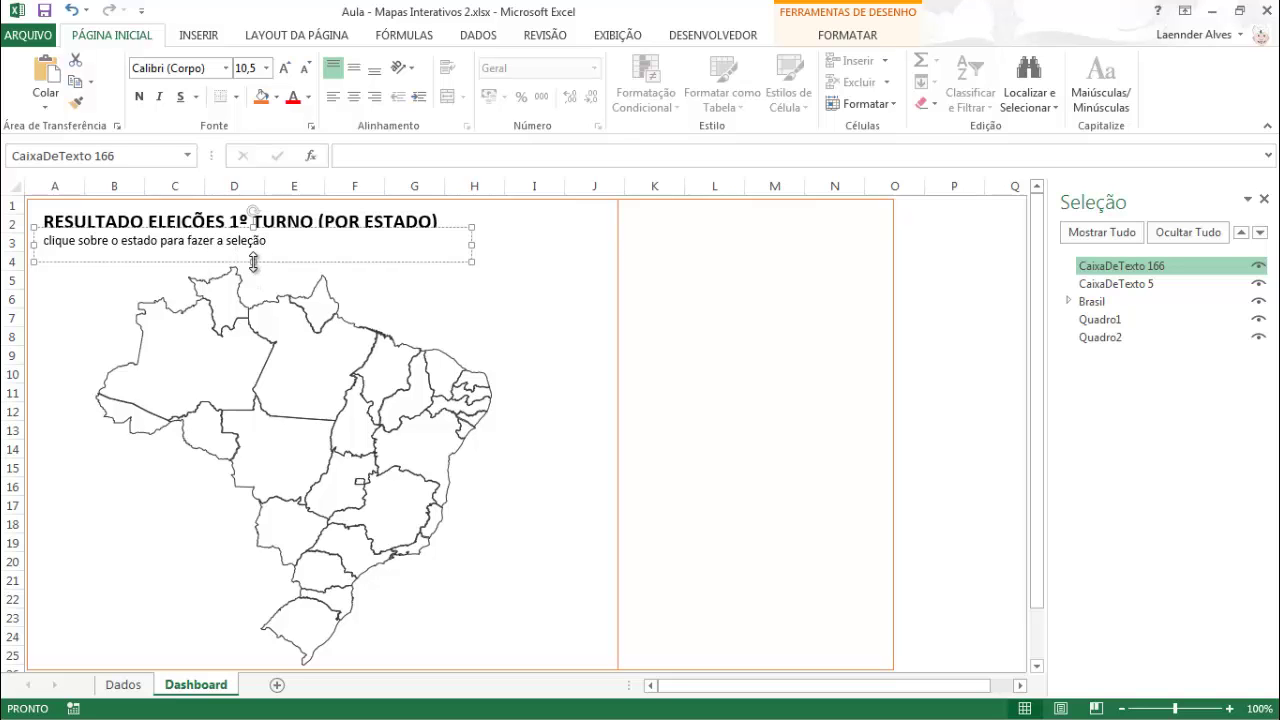
left_click_drag(253, 262, 253, 252)
Change the font colour of the instruction text under the title to light grey.
left_click(309, 97)
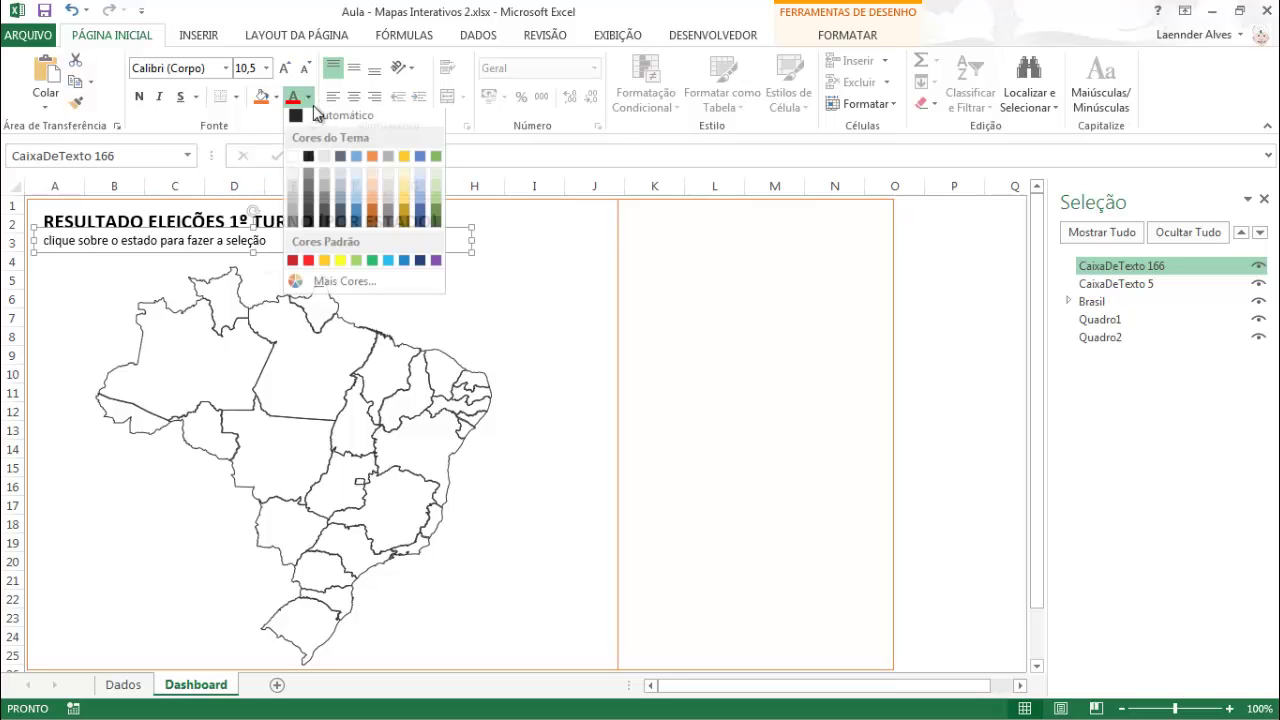
left_click(295, 208)
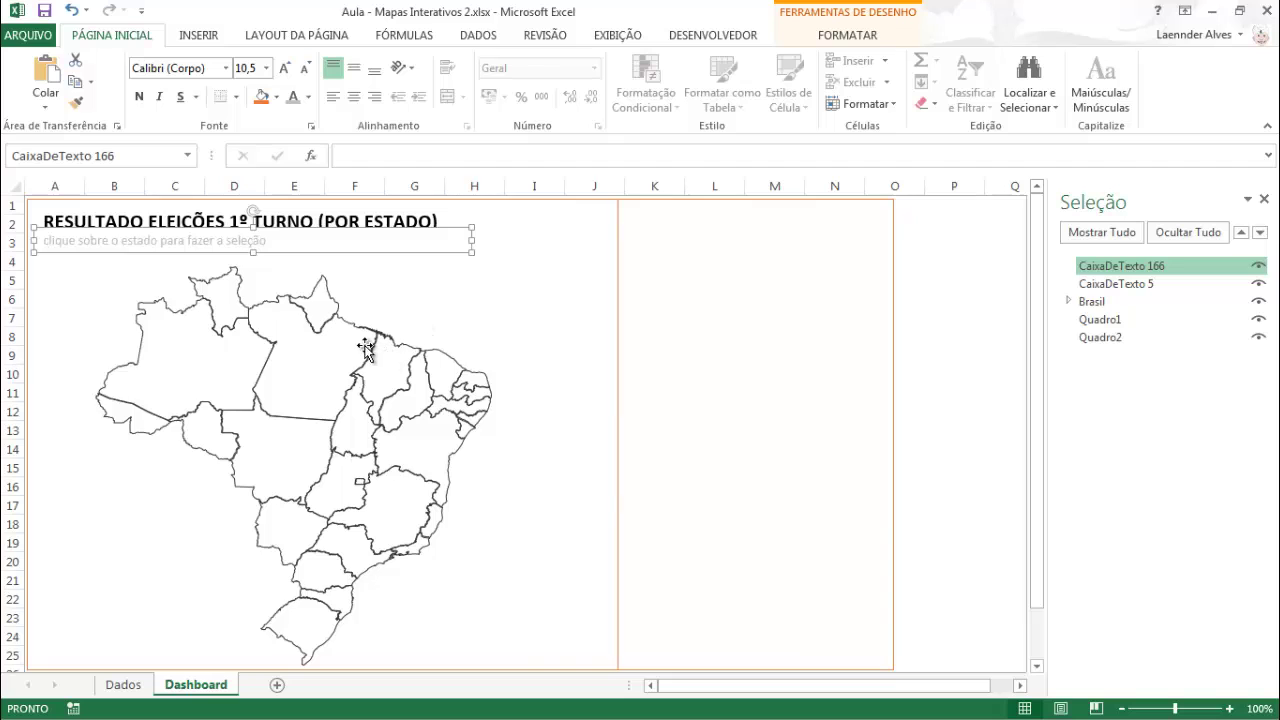
left_click(341, 272)
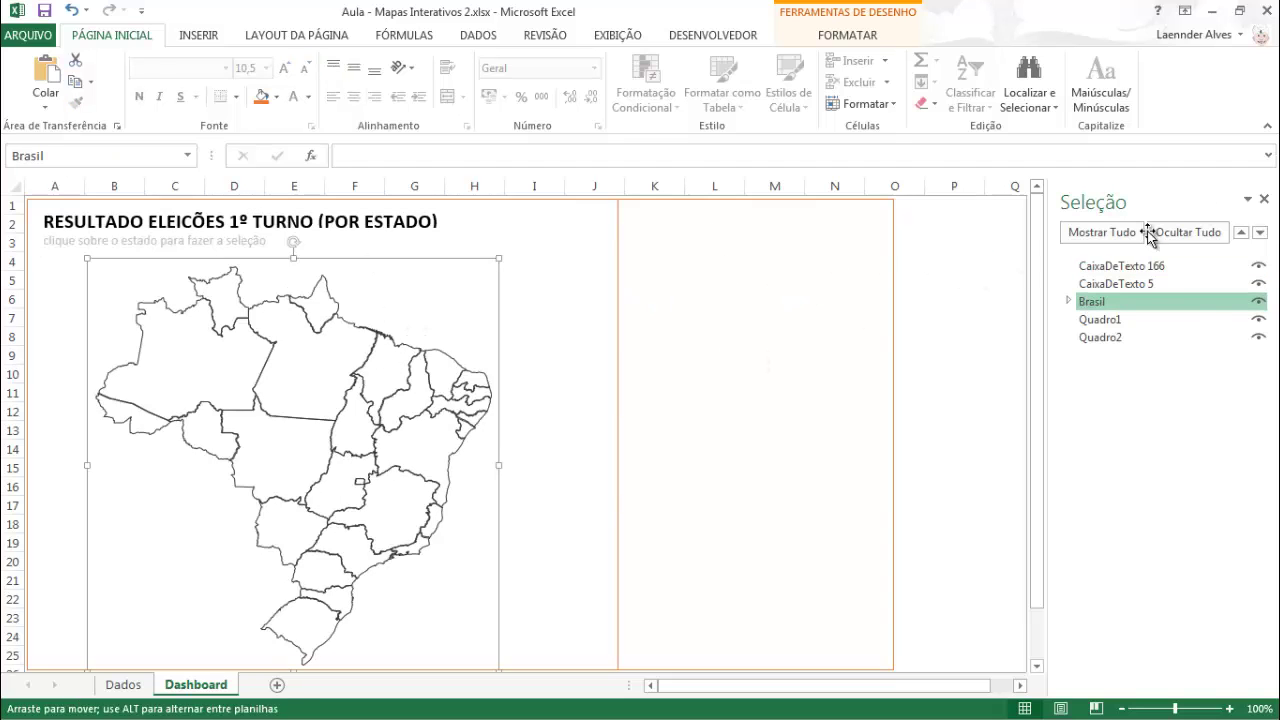
key("Escape")
Rename the instruction text box object as subtitulo.
left_click(1145, 263)
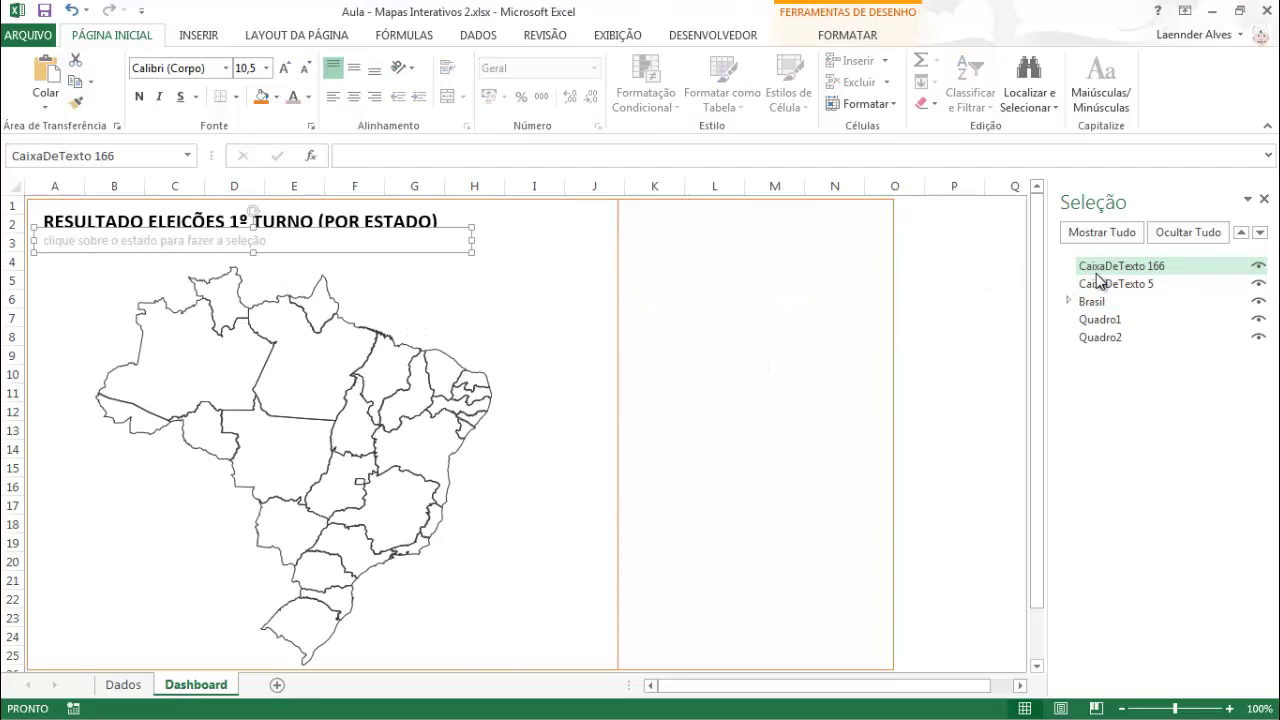
left_click(1104, 268)
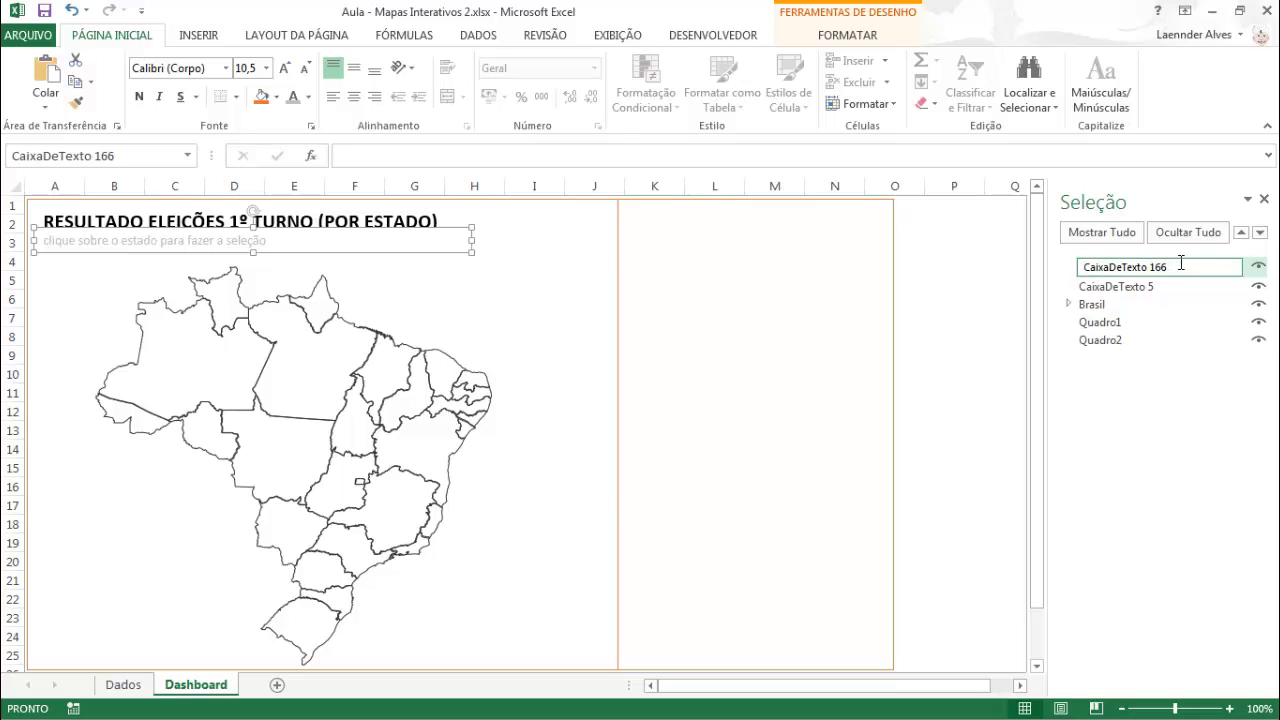
key("ctrl+a")
type("subtitul")
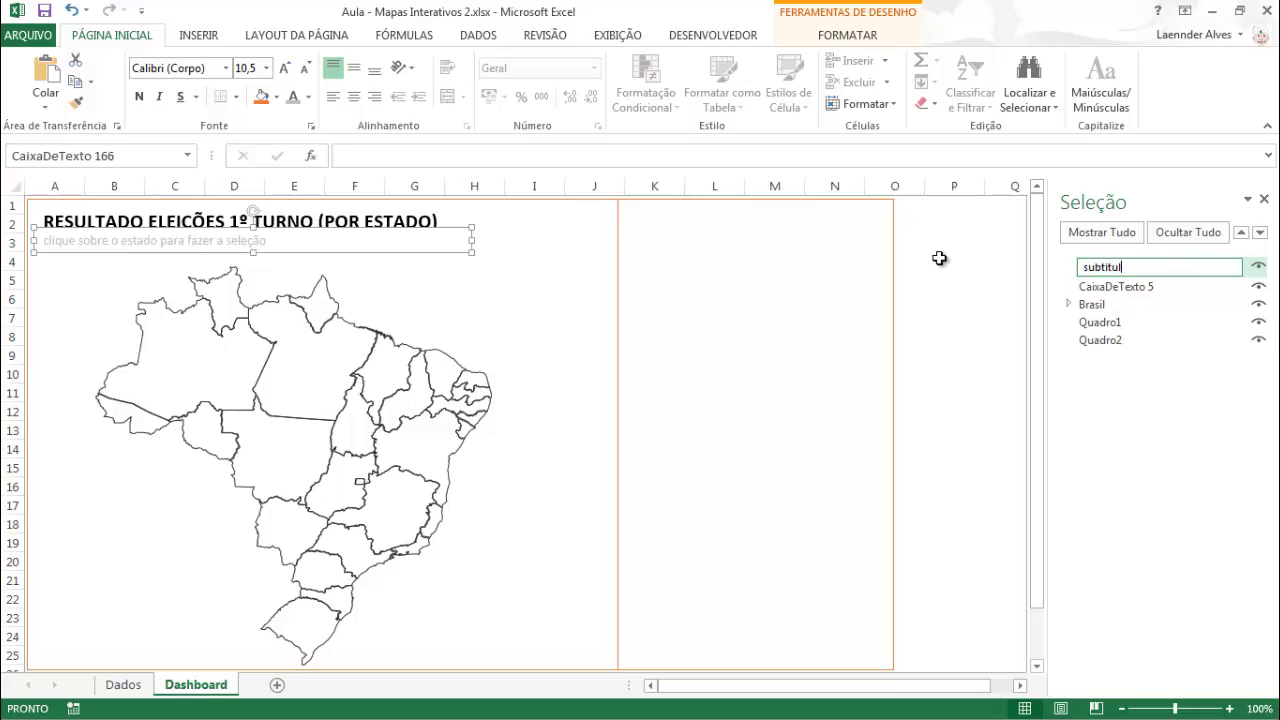
type("o")
key("Return")
Rename the main title's text box object as titulo.
left_click(1136, 286)
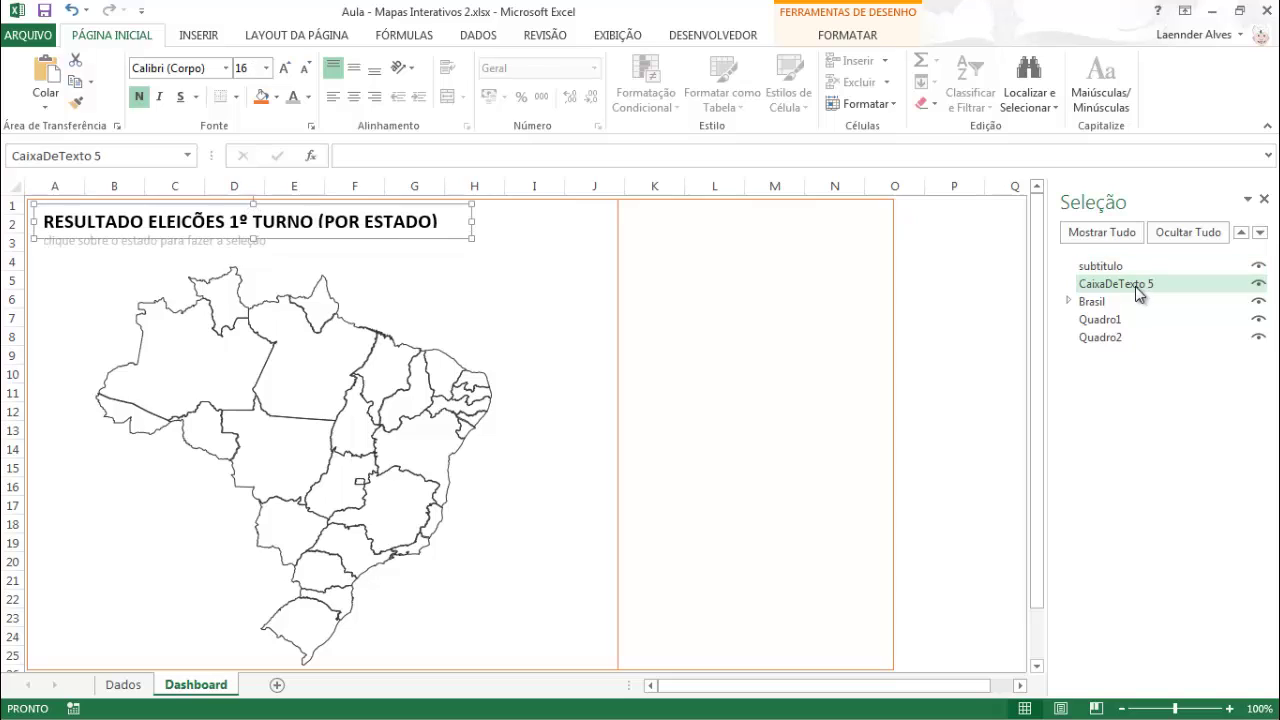
left_click(1136, 286)
type("titulo")
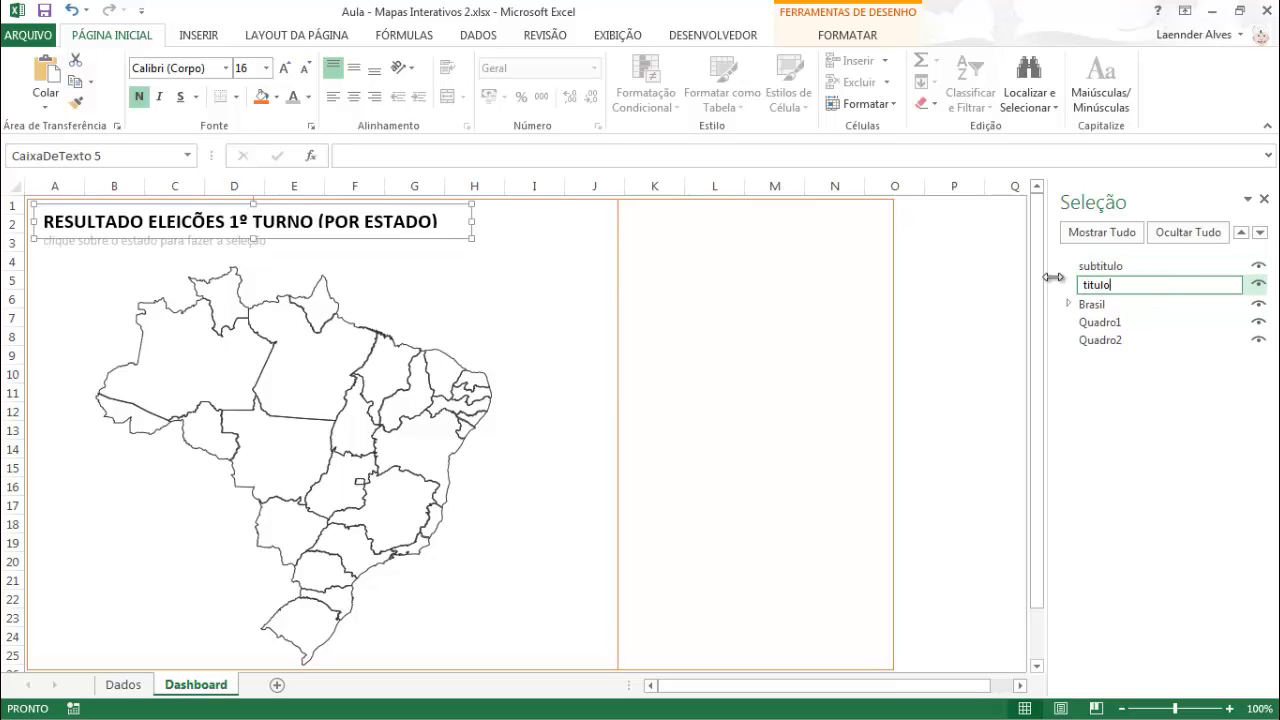
key("Return")
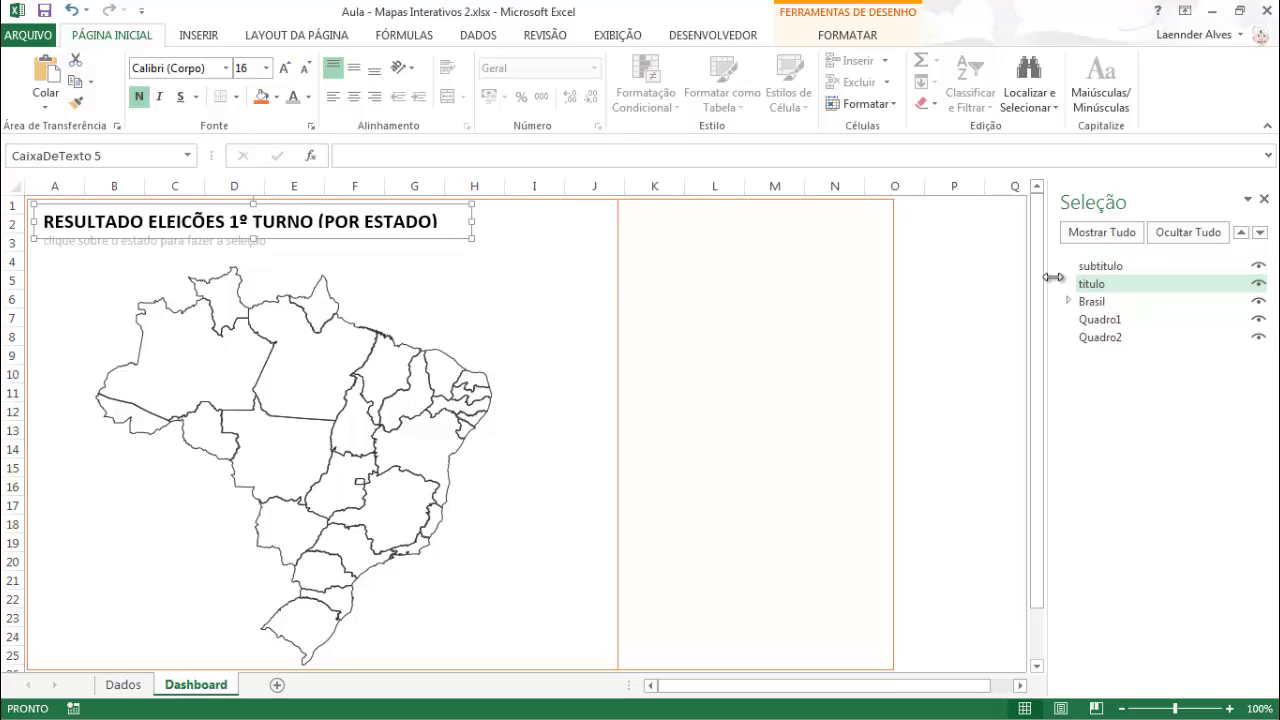
left_click(1112, 267)
left_click(1112, 285)
left_click(1106, 302, "ctrl")
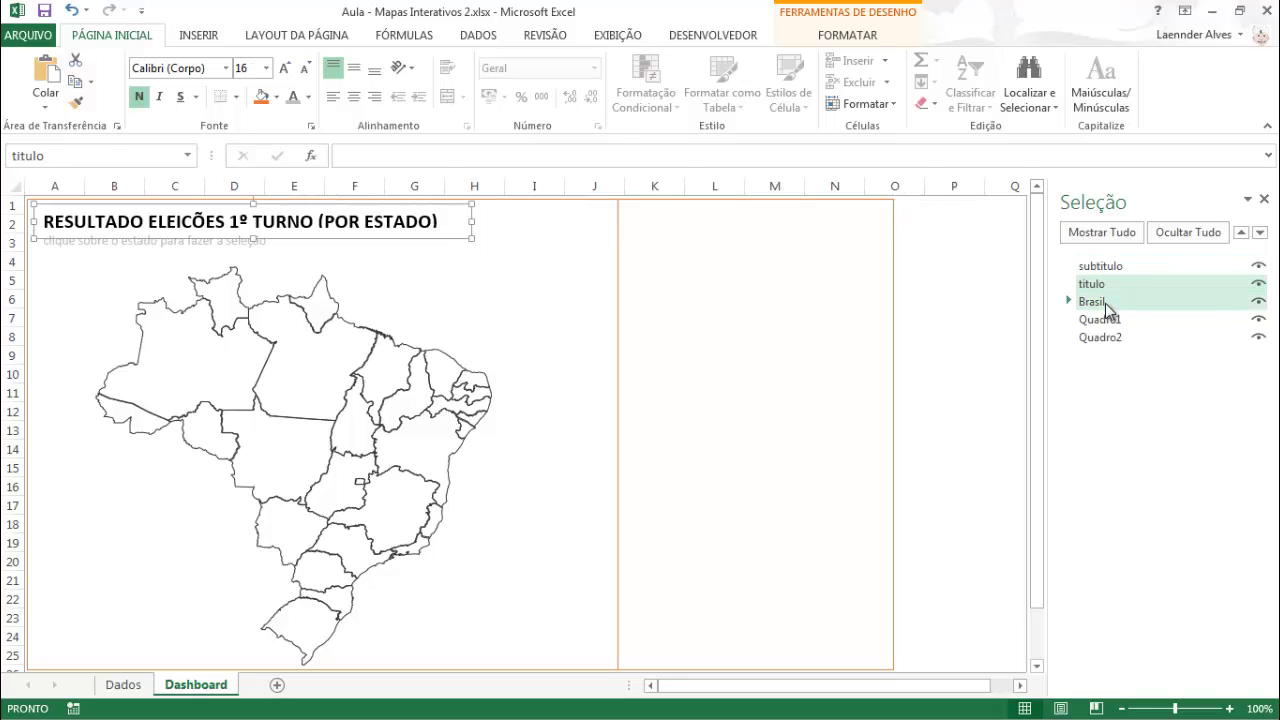
left_click(1106, 302)
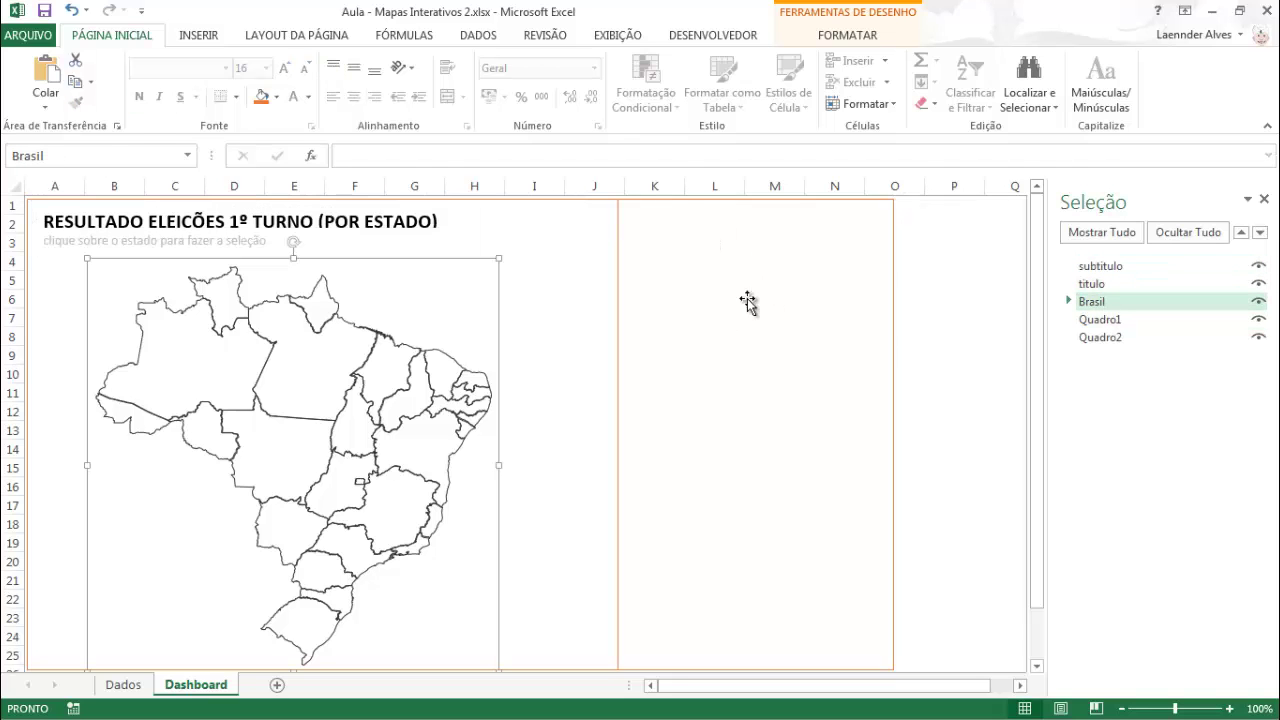
left_click(954, 315)
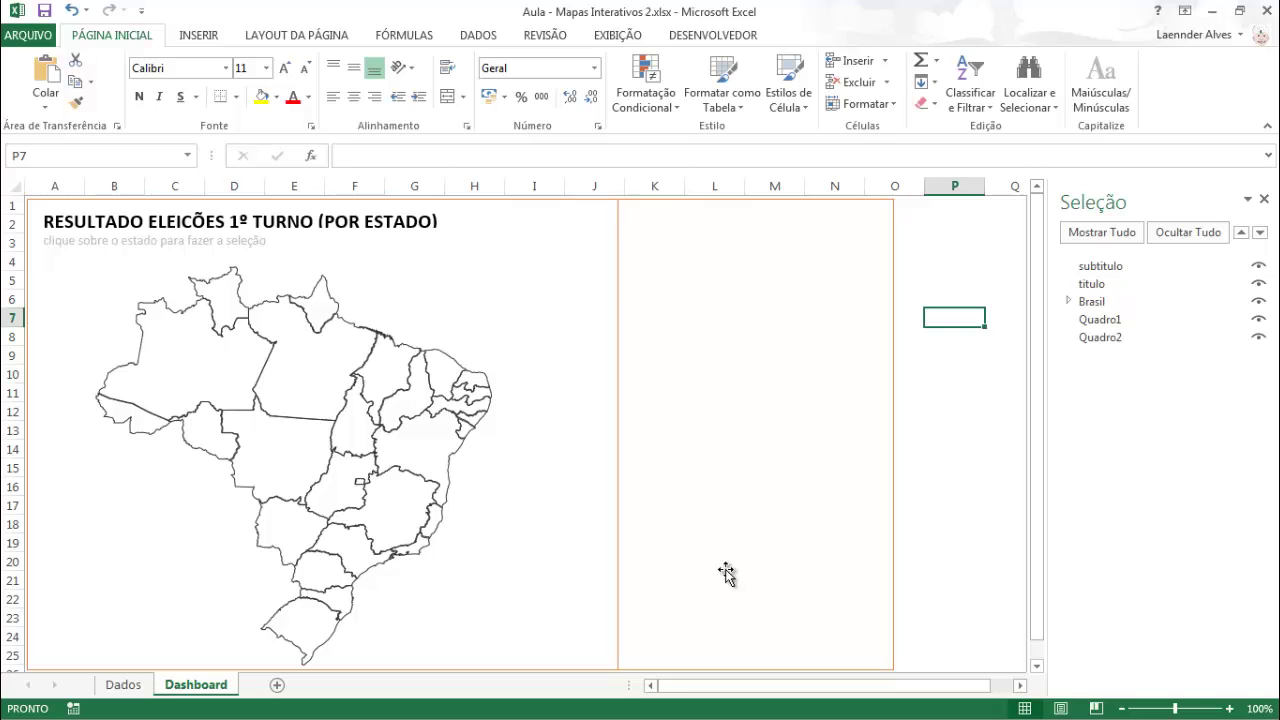
Insert the pictures aecio.png, dilma.png and outros.png from the desktop folder together.
left_click(199, 35)
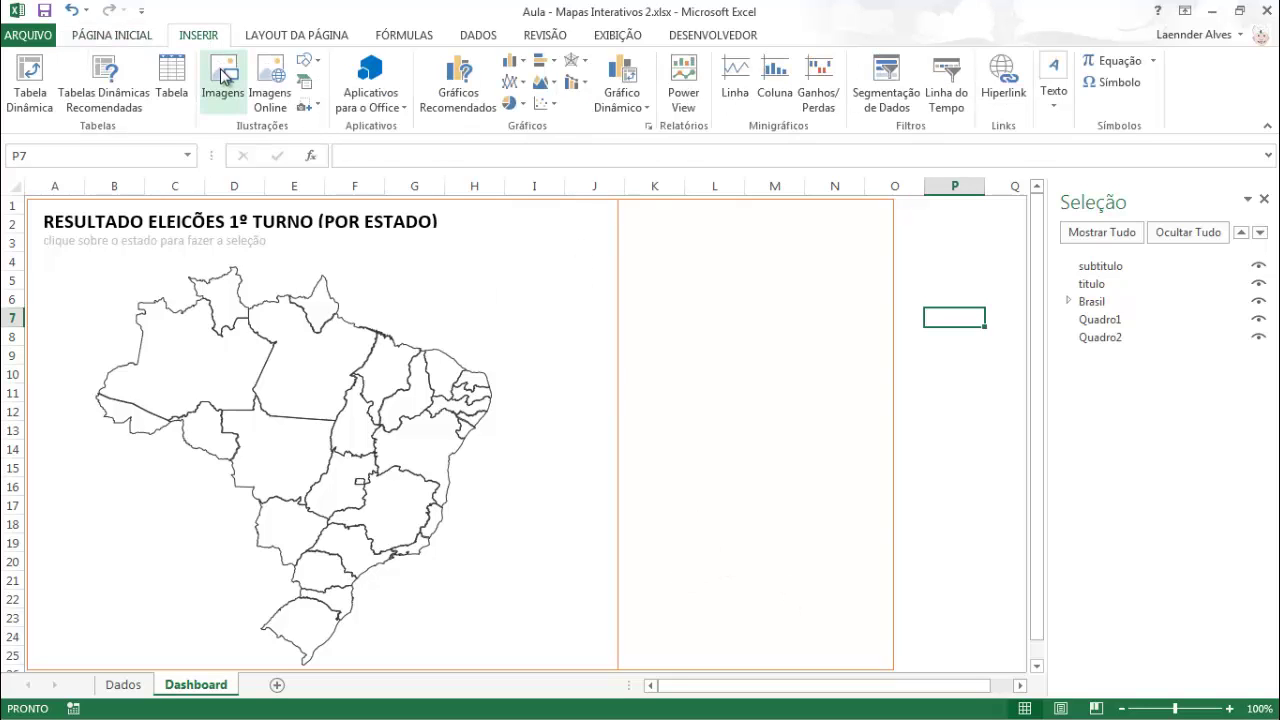
left_click(223, 80)
left_click(335, 170)
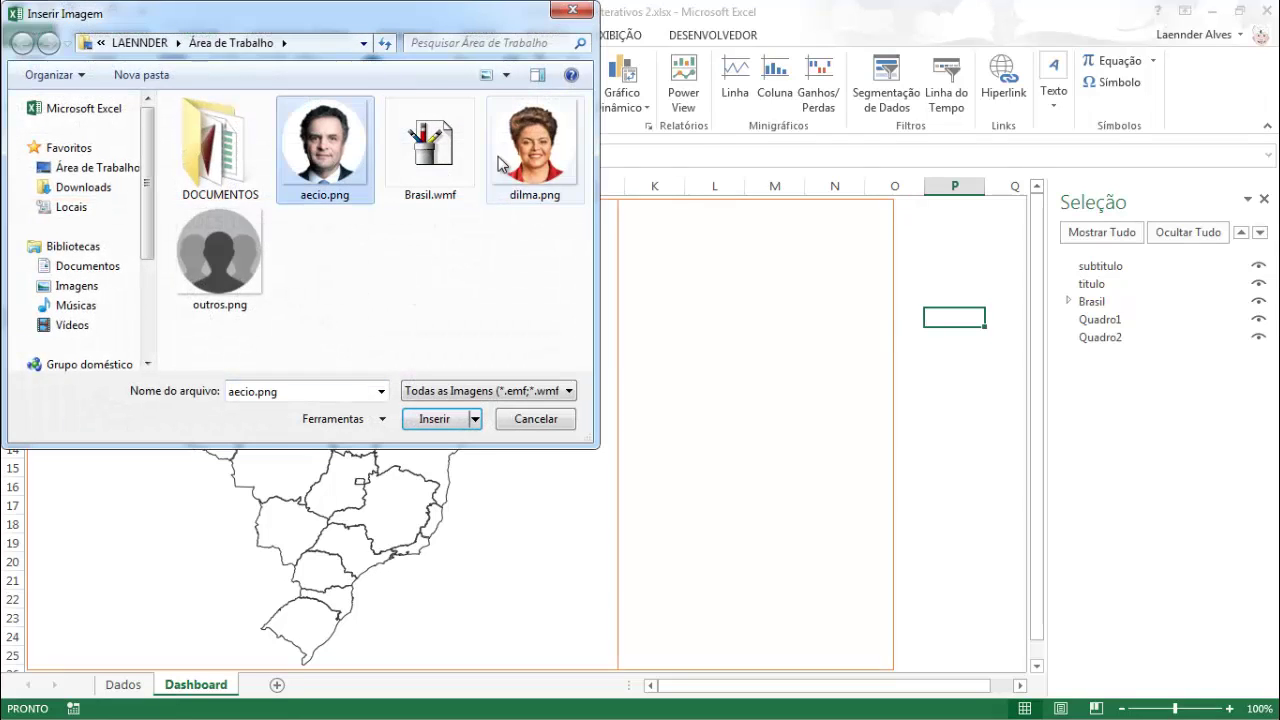
left_click(533, 150, "ctrl")
left_click(219, 255, "ctrl")
left_click(433, 420)
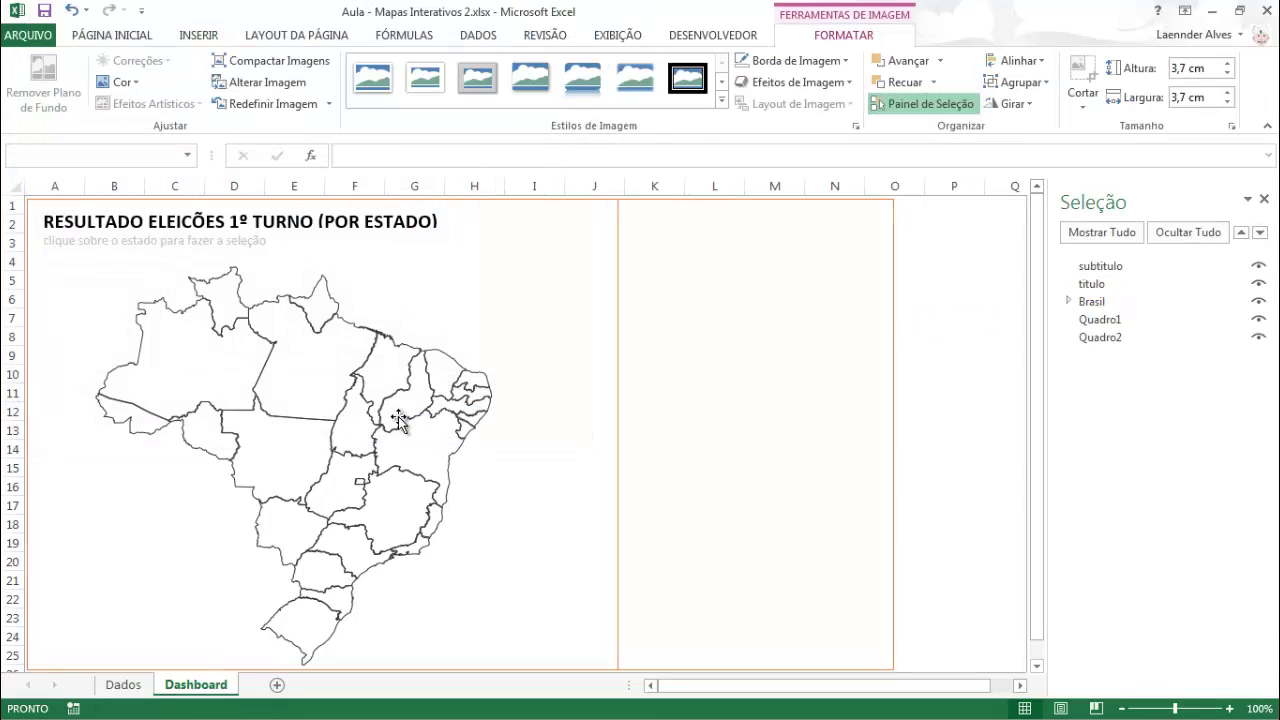
Move the three inserted pictures beside the map into the narrow frame and shrink them to about 2,71 cm square.
left_click_drag(1044, 405, 678, 393)
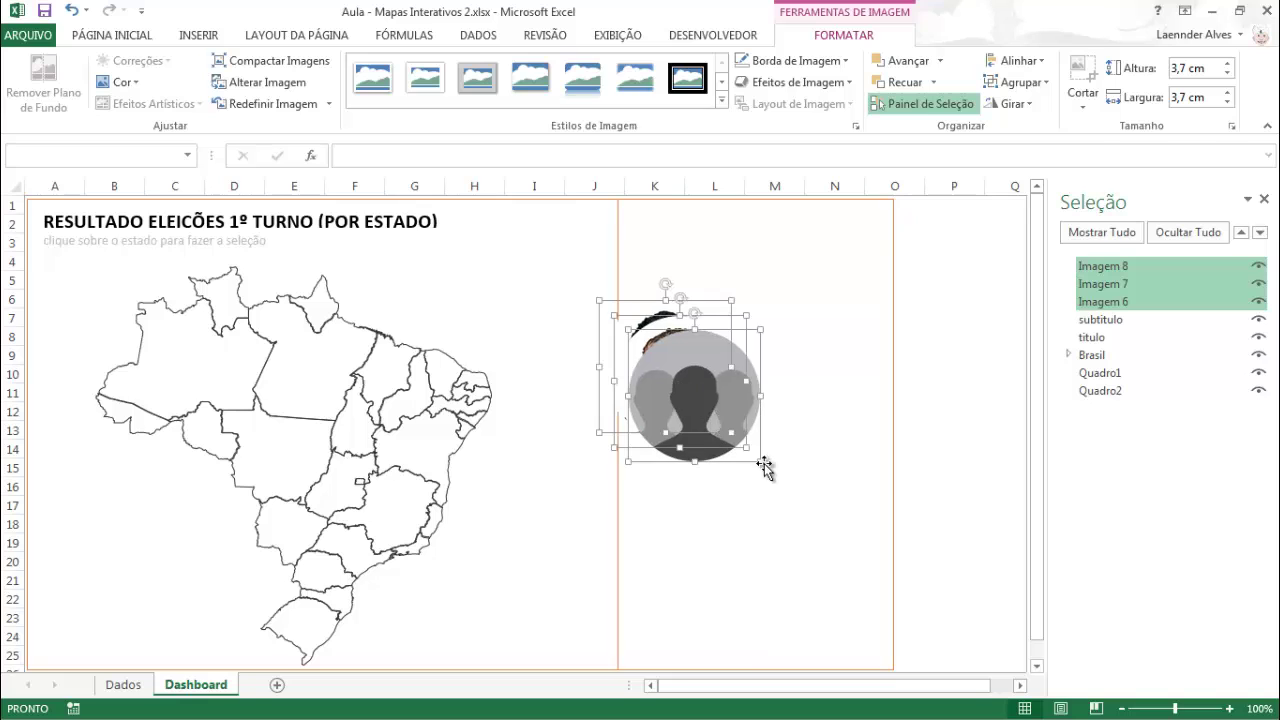
left_click_drag(757, 459, 684, 490)
left_click(945, 393)
Arrange the pictures in a vertical column in the narrow frame, with Aécio first, Dilma in the middle and the generic silhouettes last.
left_click_drag(681, 402, 799, 439)
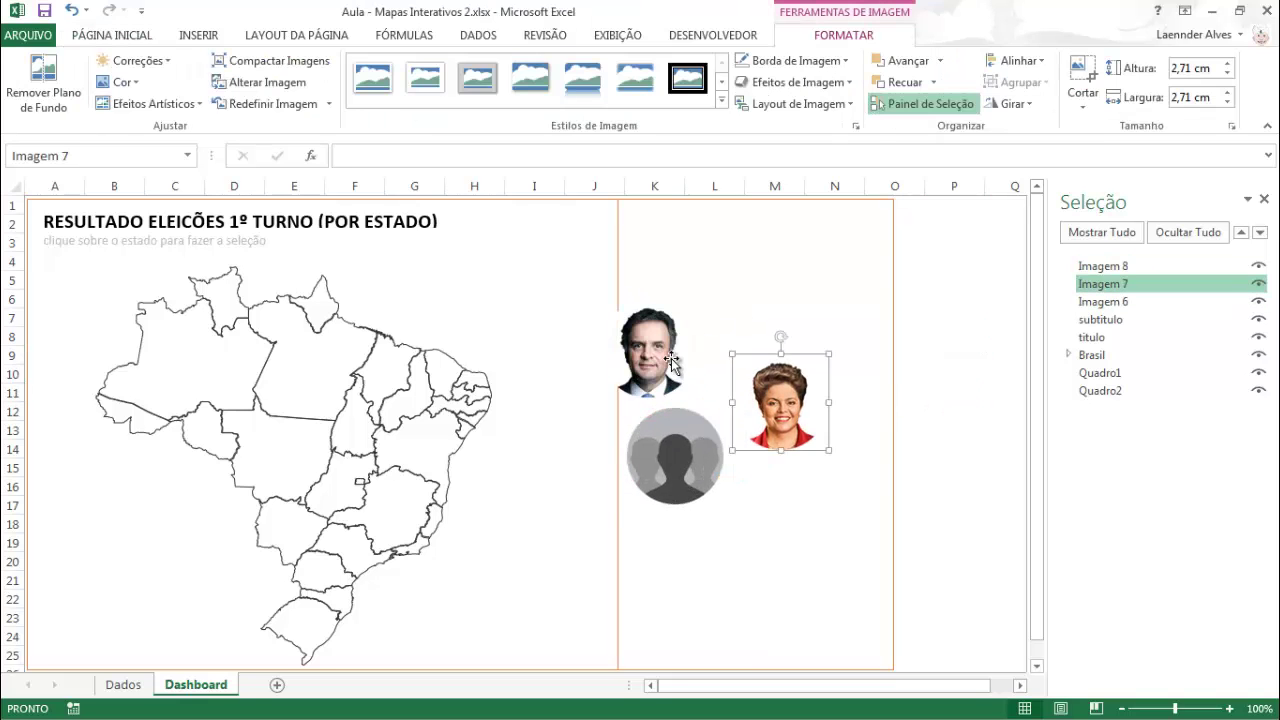
left_click_drag(671, 350, 688, 318)
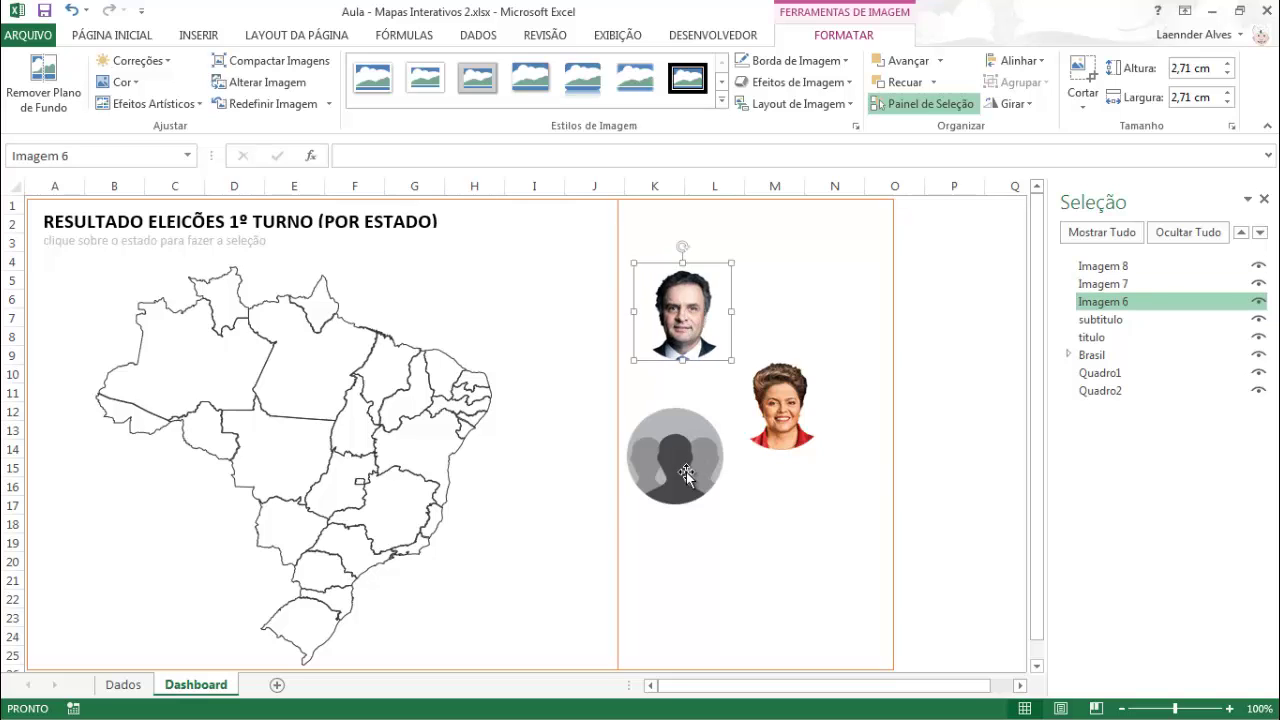
left_click_drag(686, 474, 691, 560)
left_click_drag(774, 413, 680, 439)
left_click_drag(680, 540, 689, 547)
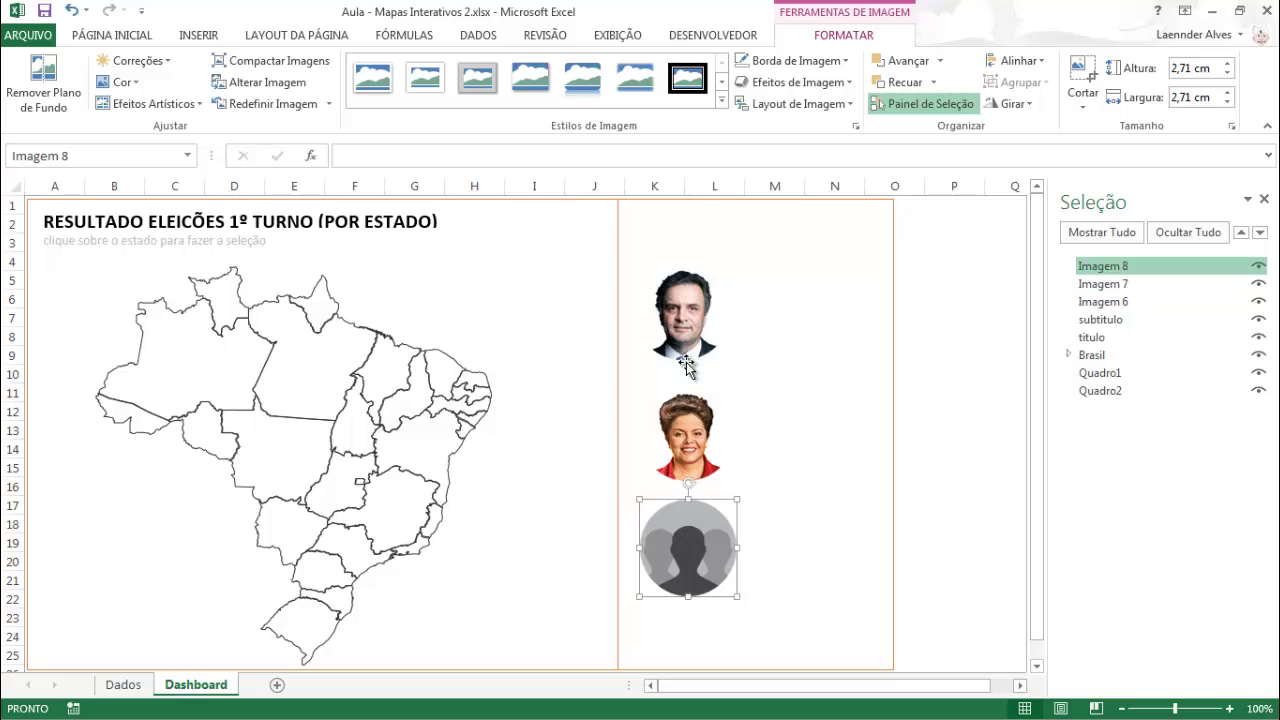
left_click_drag(686, 366, 678, 366)
left_click_drag(689, 466, 685, 457)
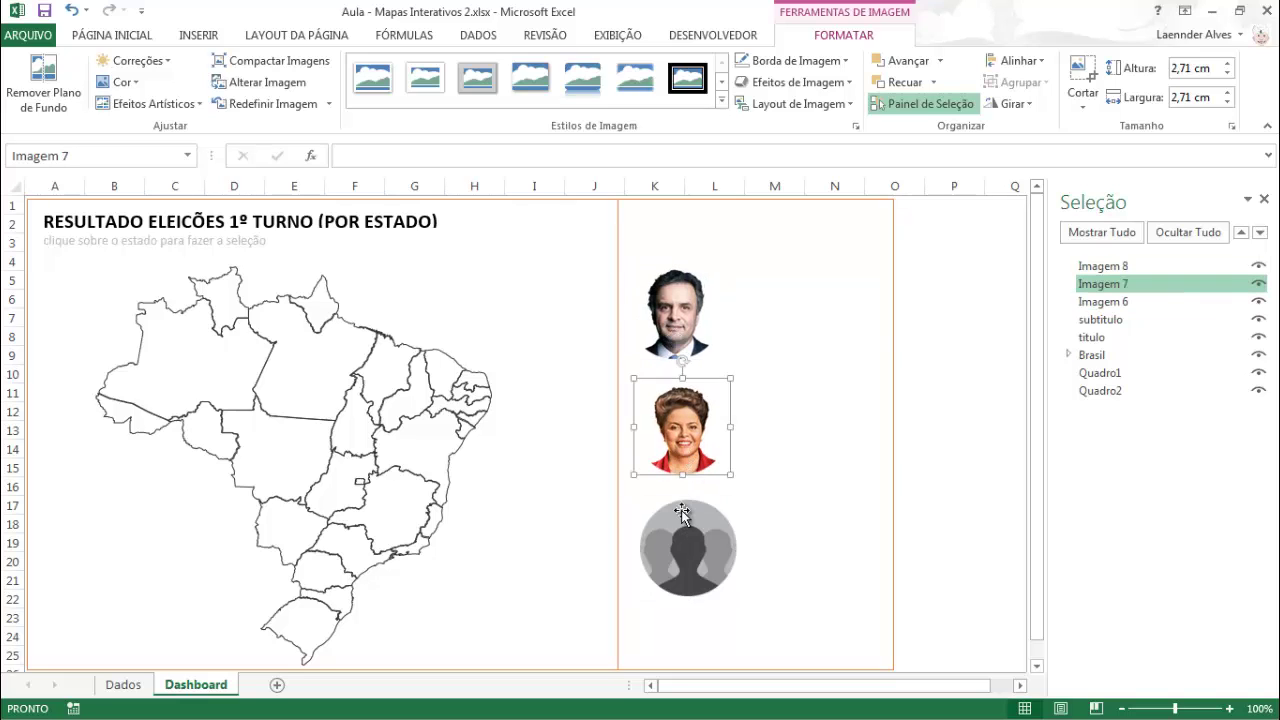
left_click_drag(681, 513, 678, 509)
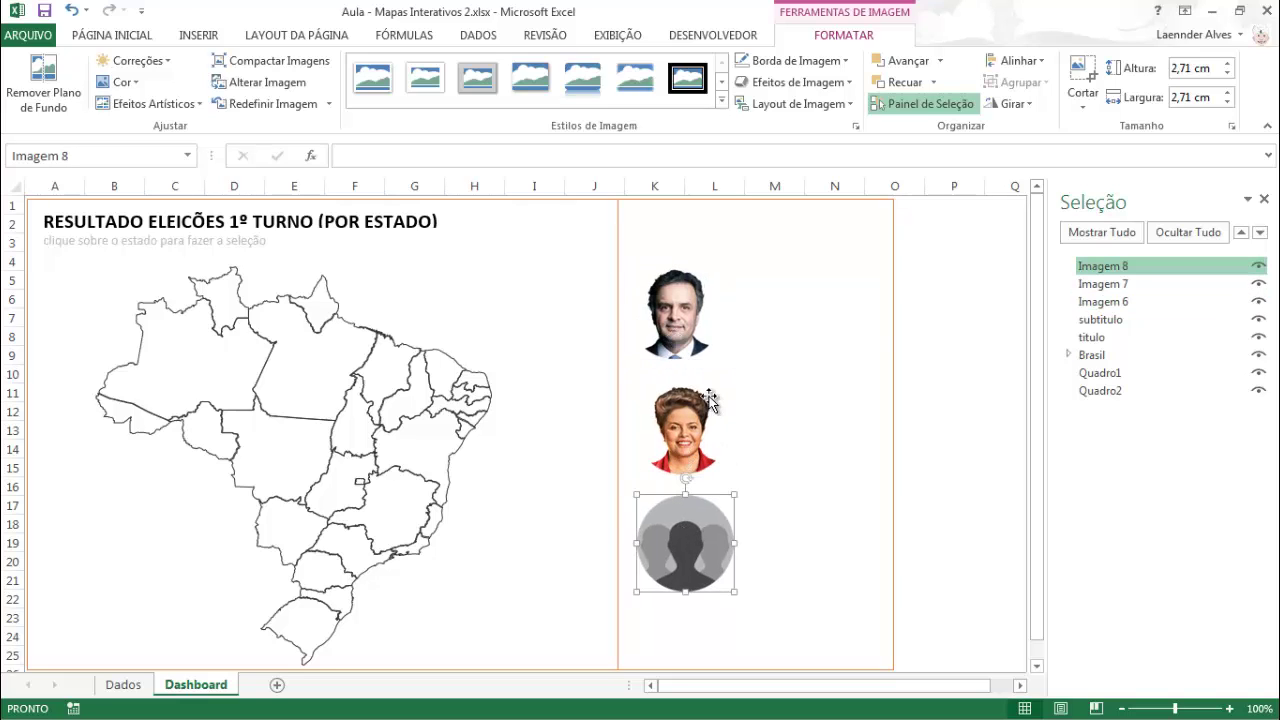
Shrink all three pictures together to about 2,37 cm square and move the lower two up to tighten the column.
left_click(690, 435, "ctrl")
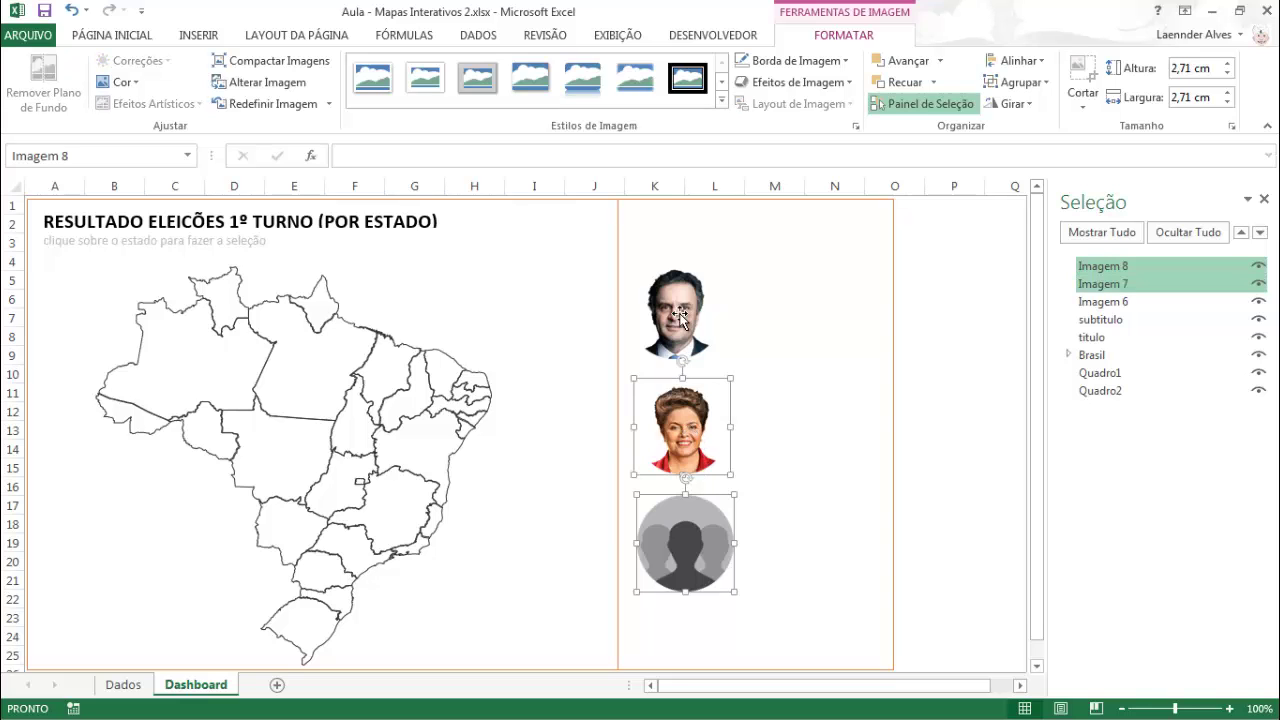
left_click(676, 310, "ctrl")
left_click_drag(734, 591, 724, 580)
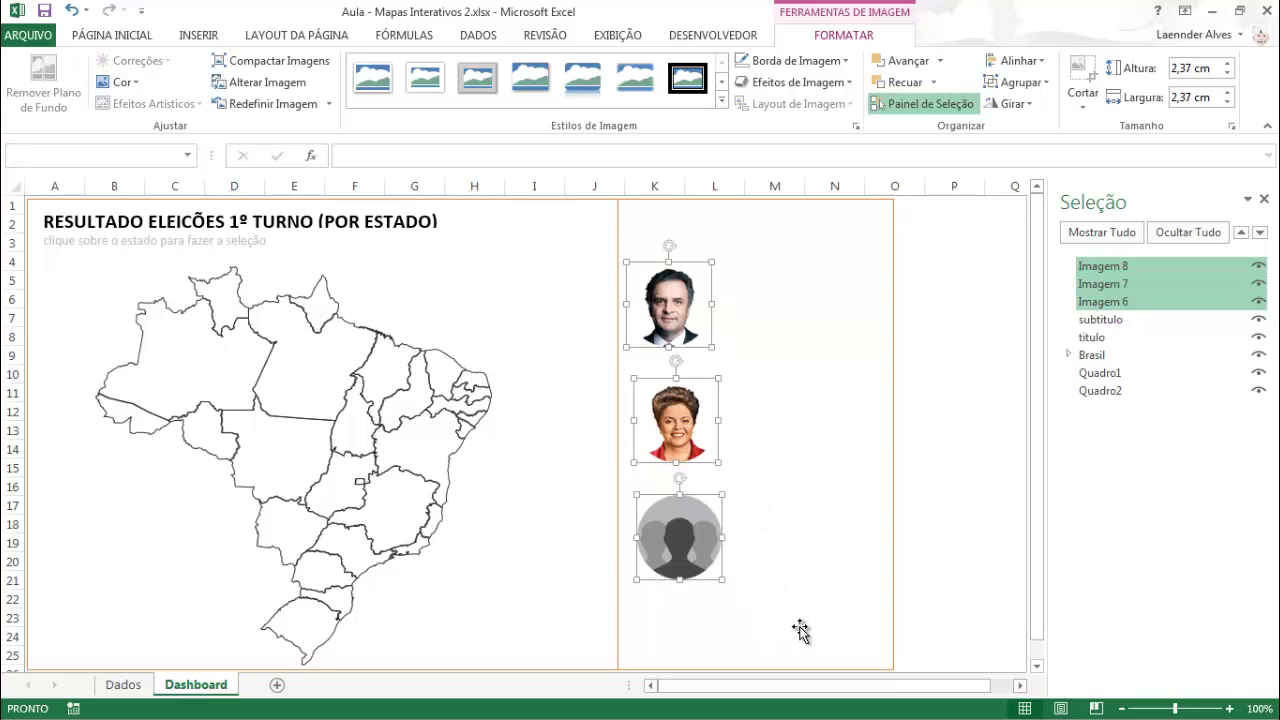
left_click(970, 535)
left_click_drag(686, 424, 681, 409)
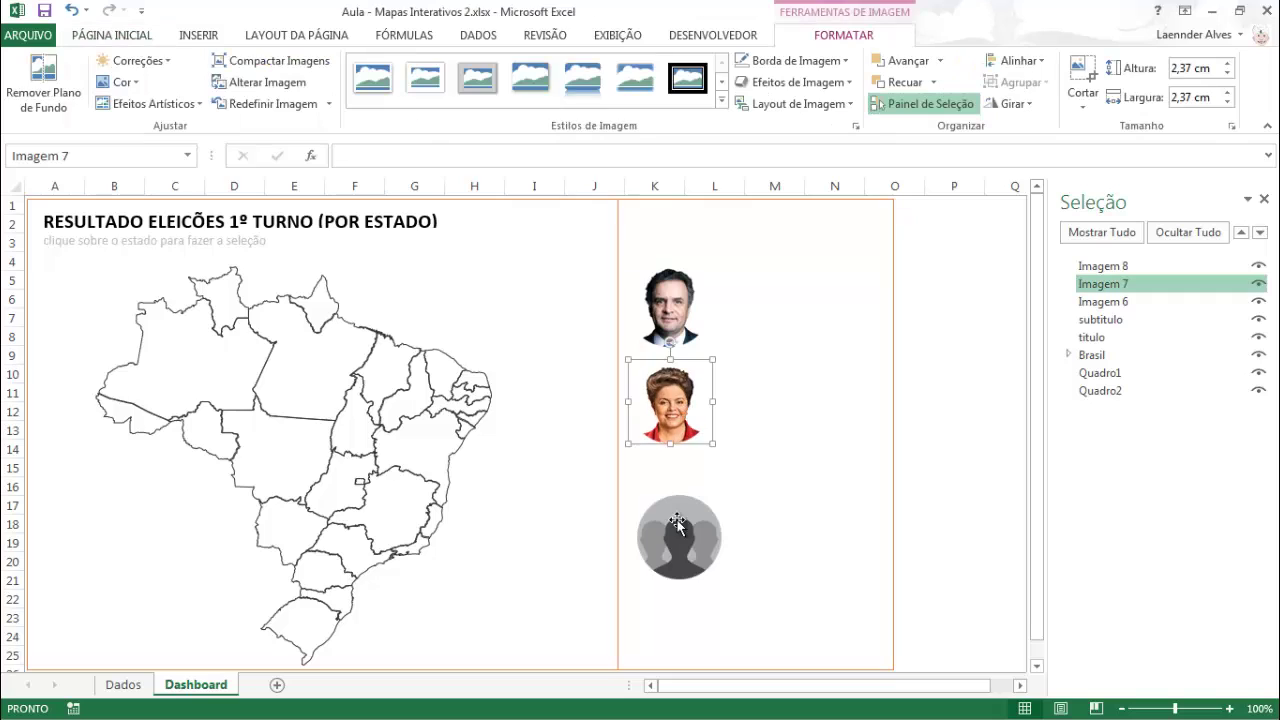
mouse_move(676, 517)
left_mouse_down()
mouse_move(671, 489)
mouse_move(675, 499)
left_mouse_up()
Try a blue border around the Aécio picture and undo it.
left_click(686, 326)
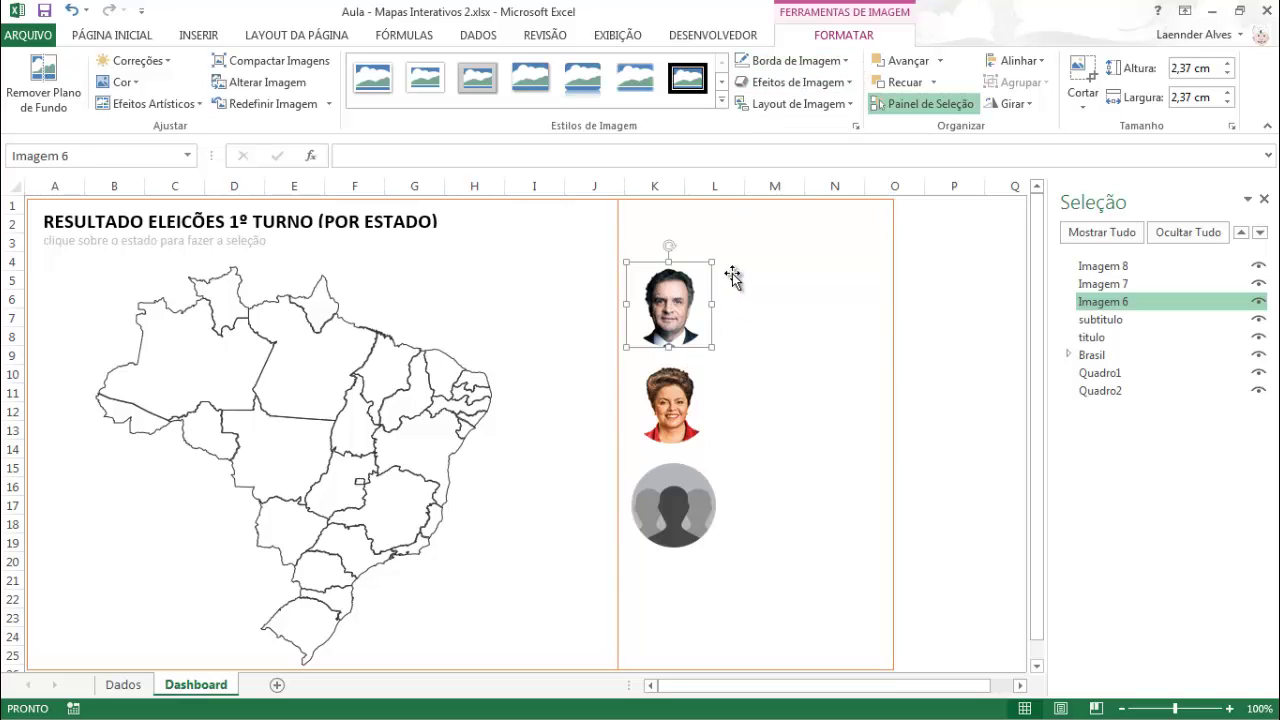
left_click(846, 62)
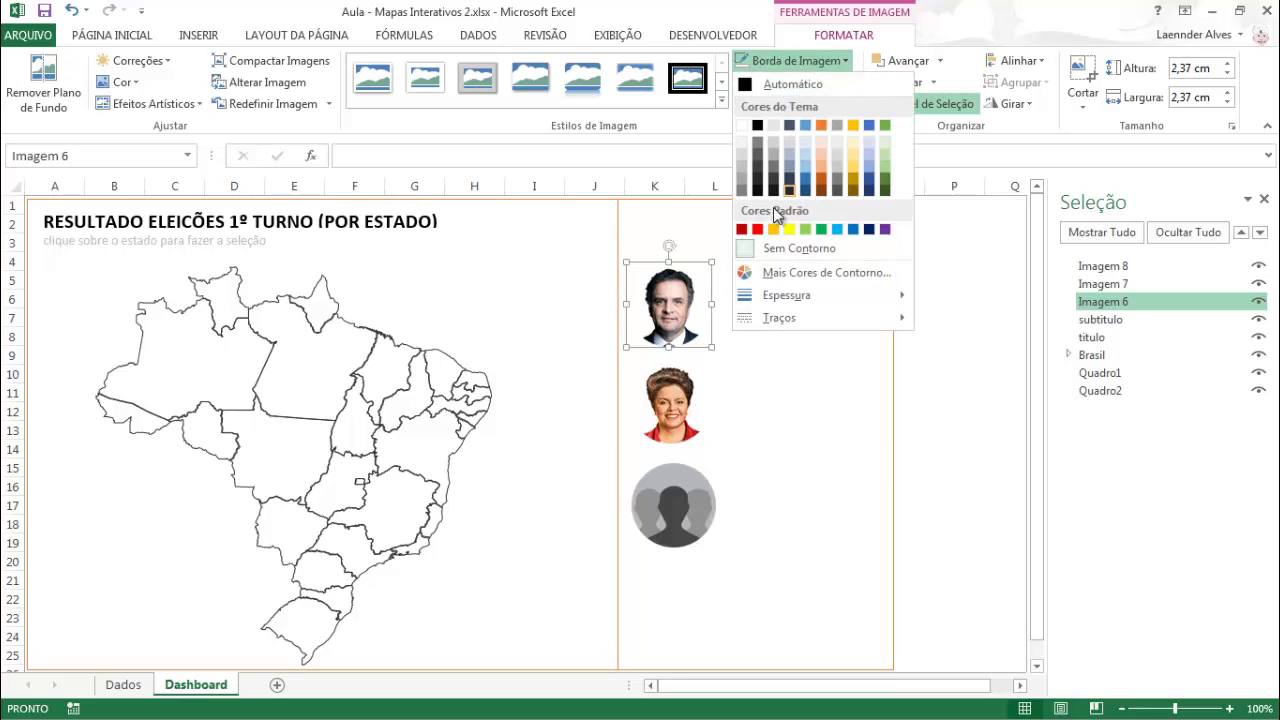
left_click(809, 124)
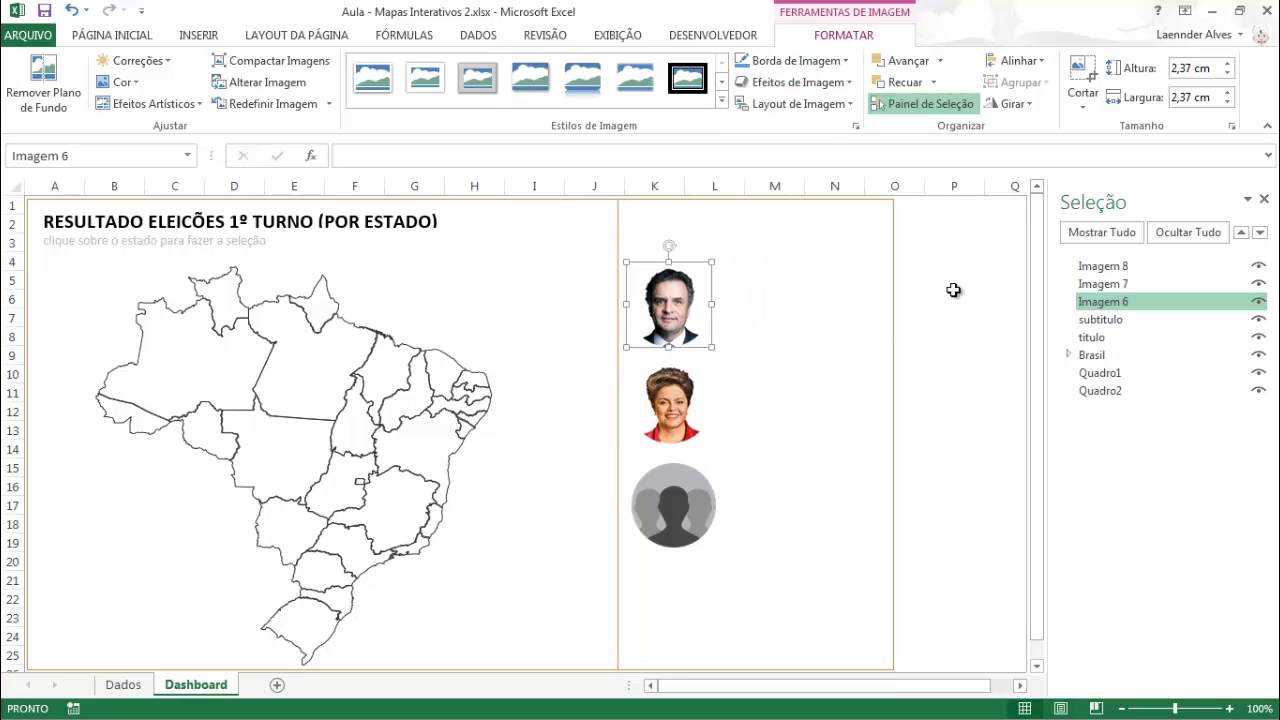
left_click(952, 286)
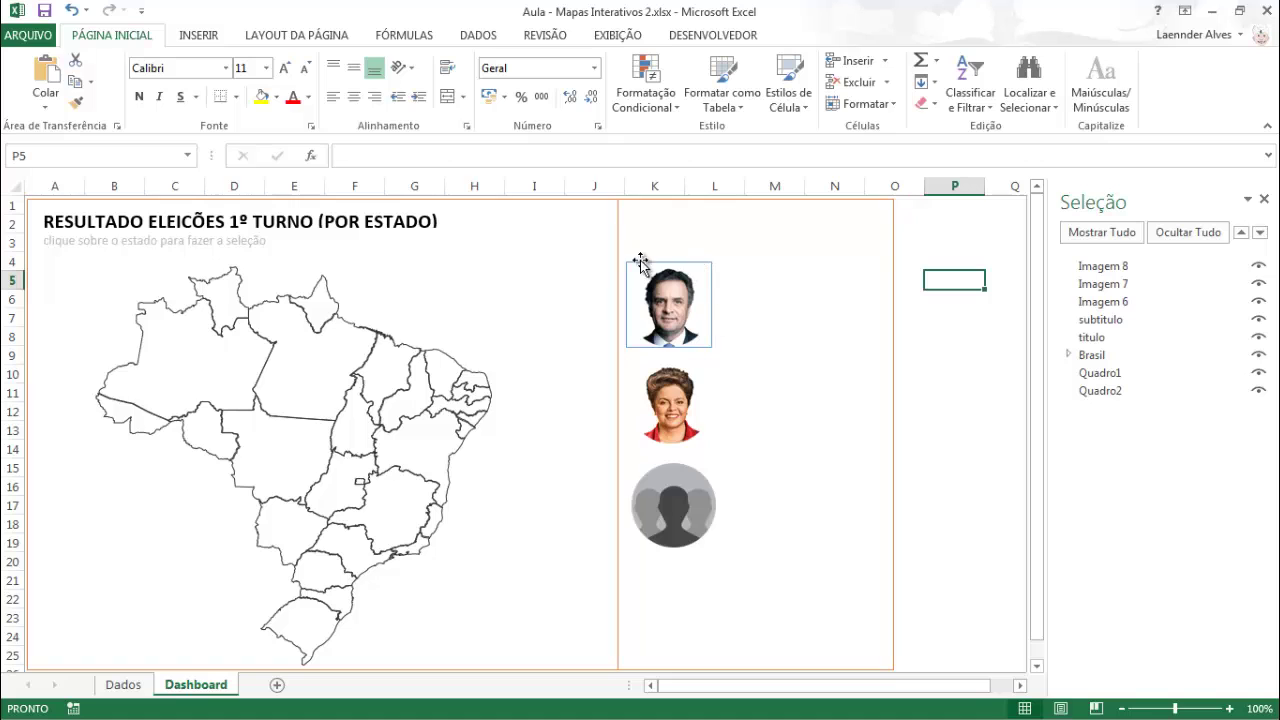
left_click(71, 10)
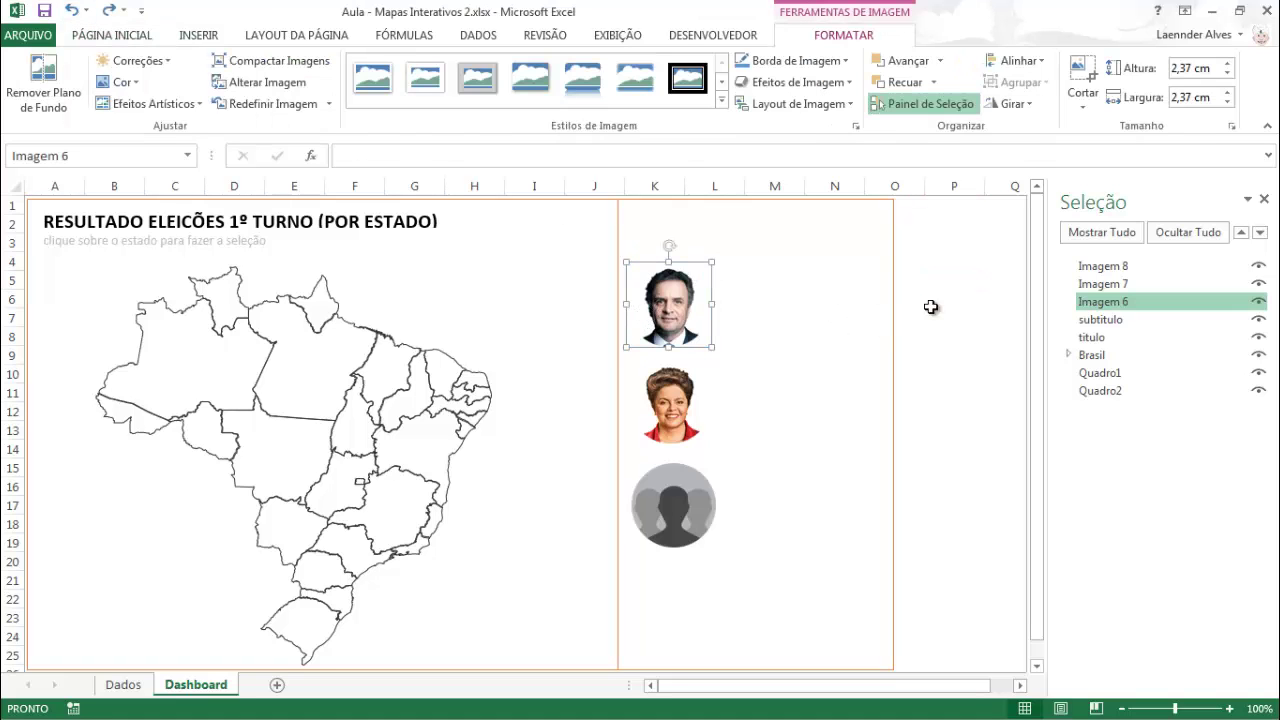
Close the object selection list and crop the Aécio picture to an oval shape.
left_click(1265, 199)
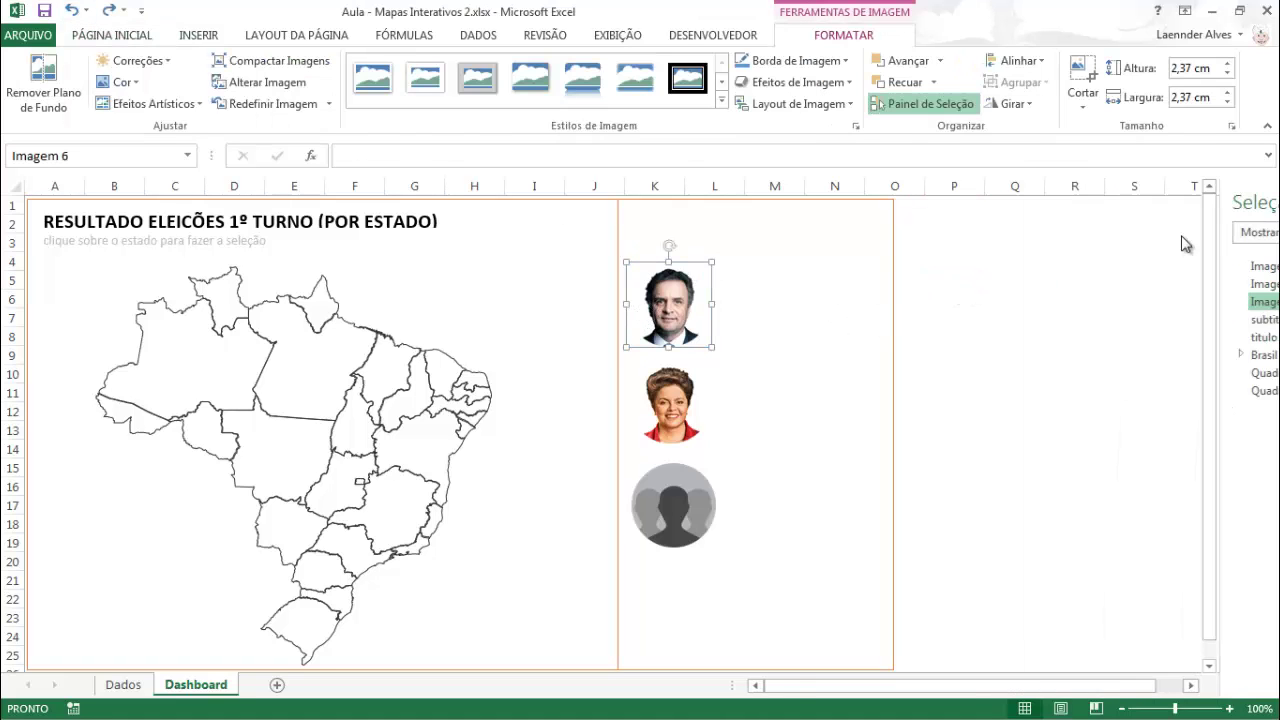
left_click(1075, 300)
left_click(688, 325)
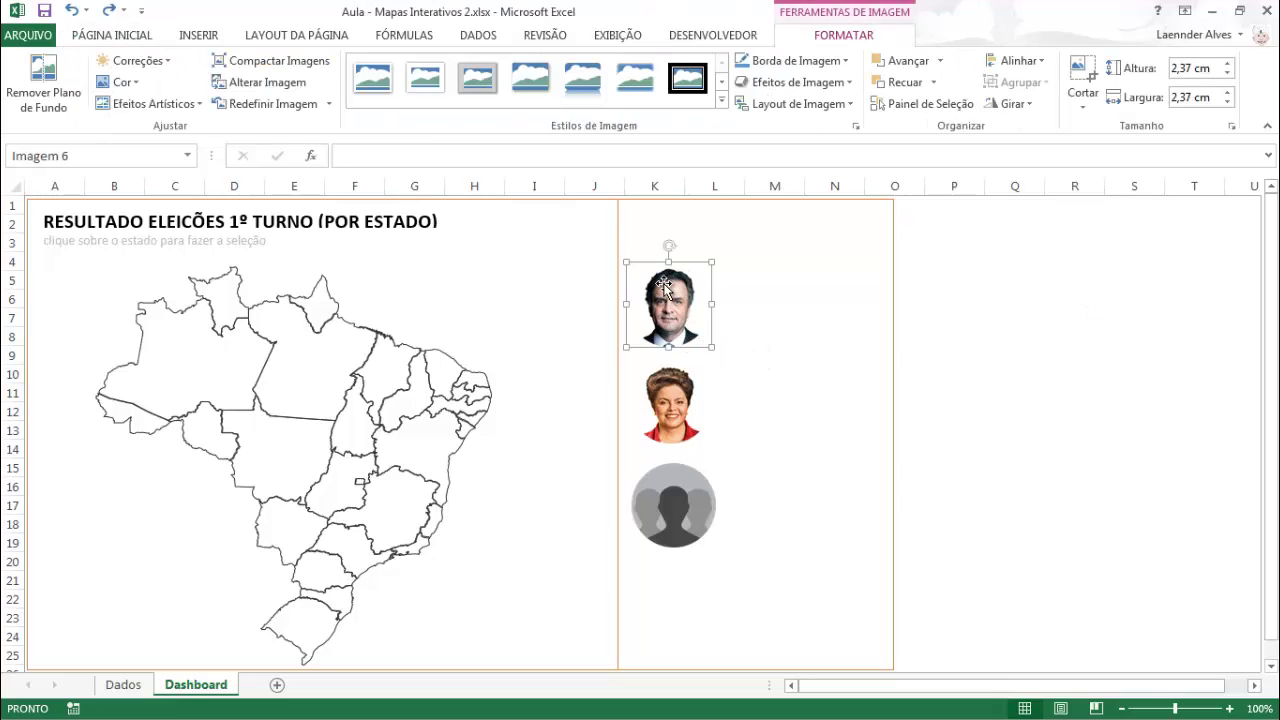
left_click(1083, 105)
mouse_move(1151, 160)
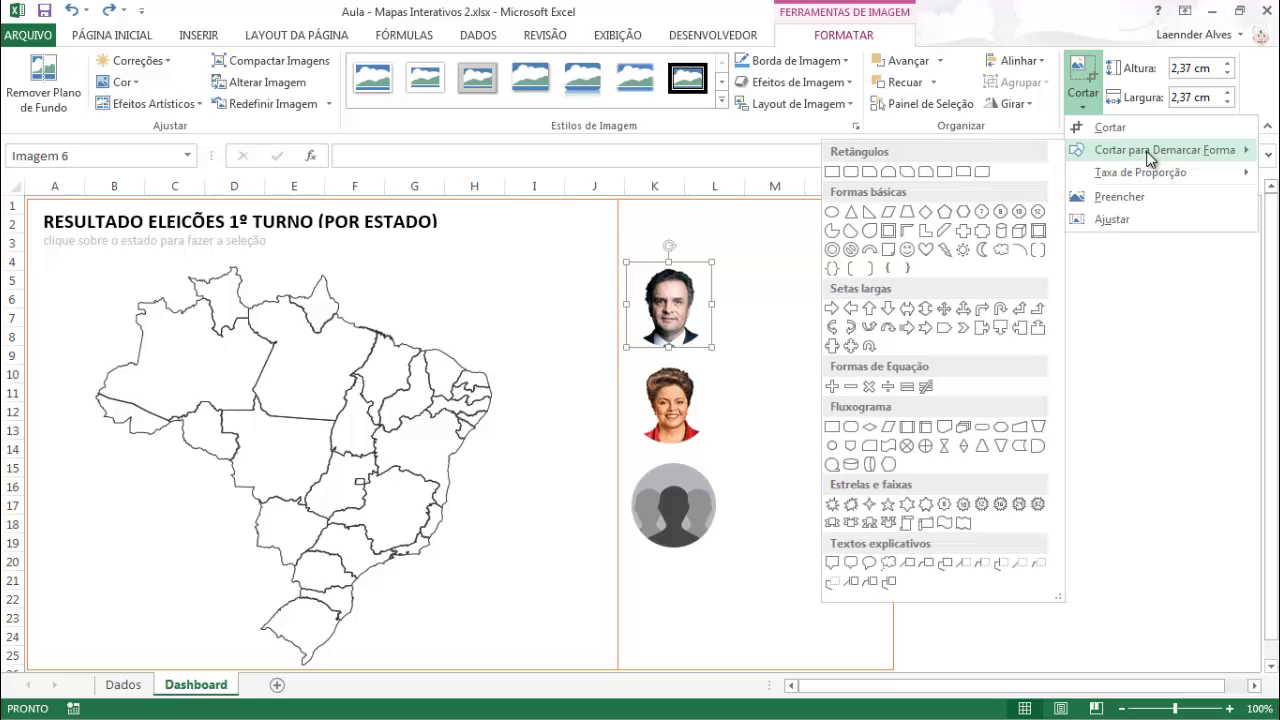
left_click(833, 218)
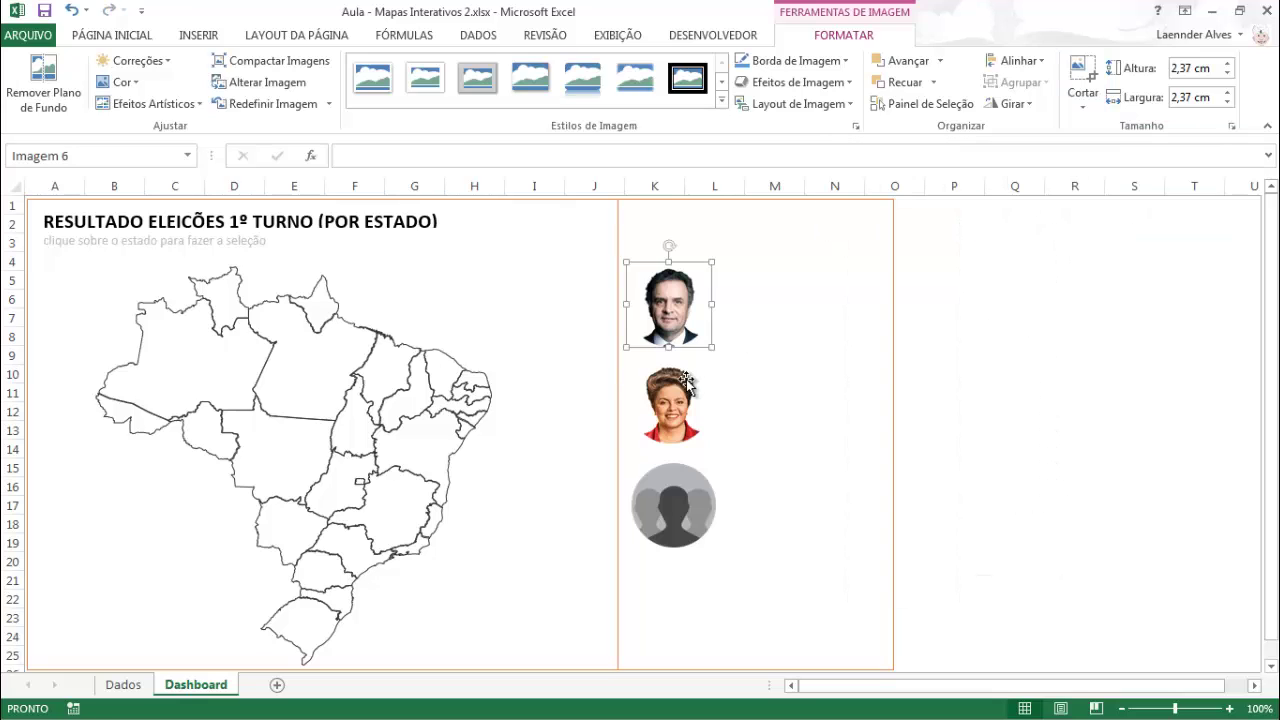
Crop the Dilma picture to an oval shape.
left_click(686, 386)
left_click(1083, 100)
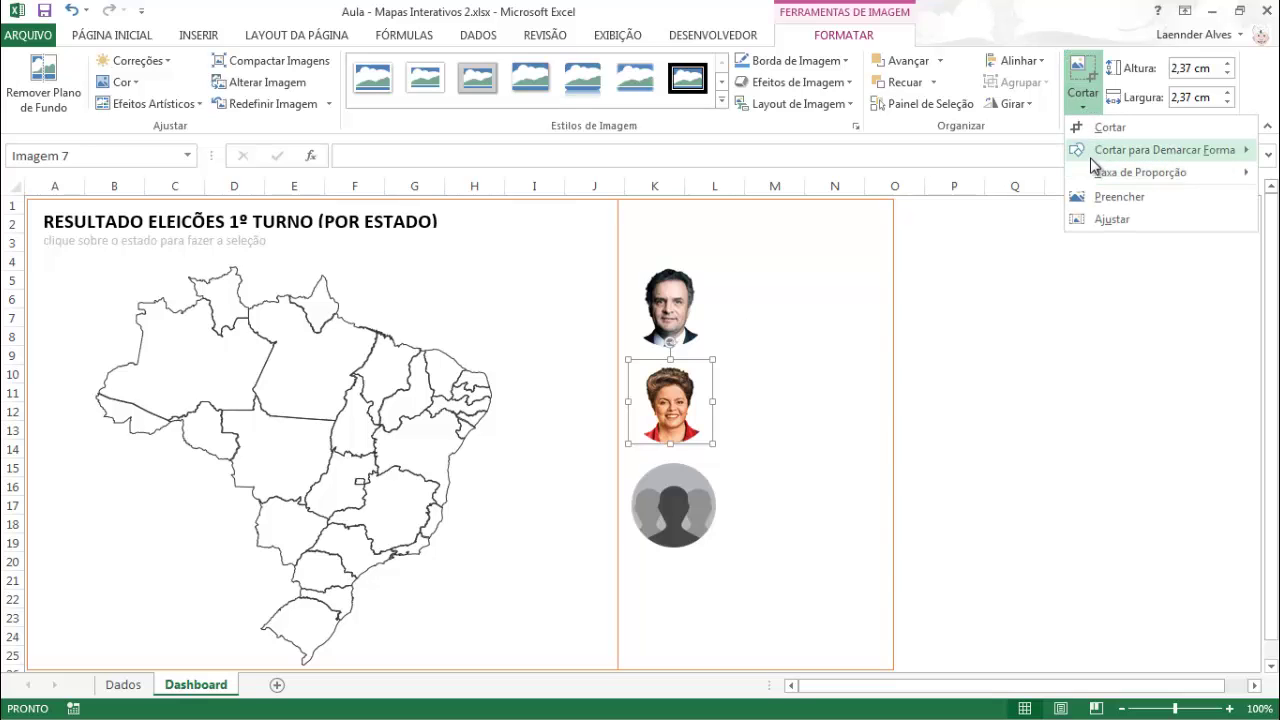
mouse_move(1097, 165)
left_click(832, 230)
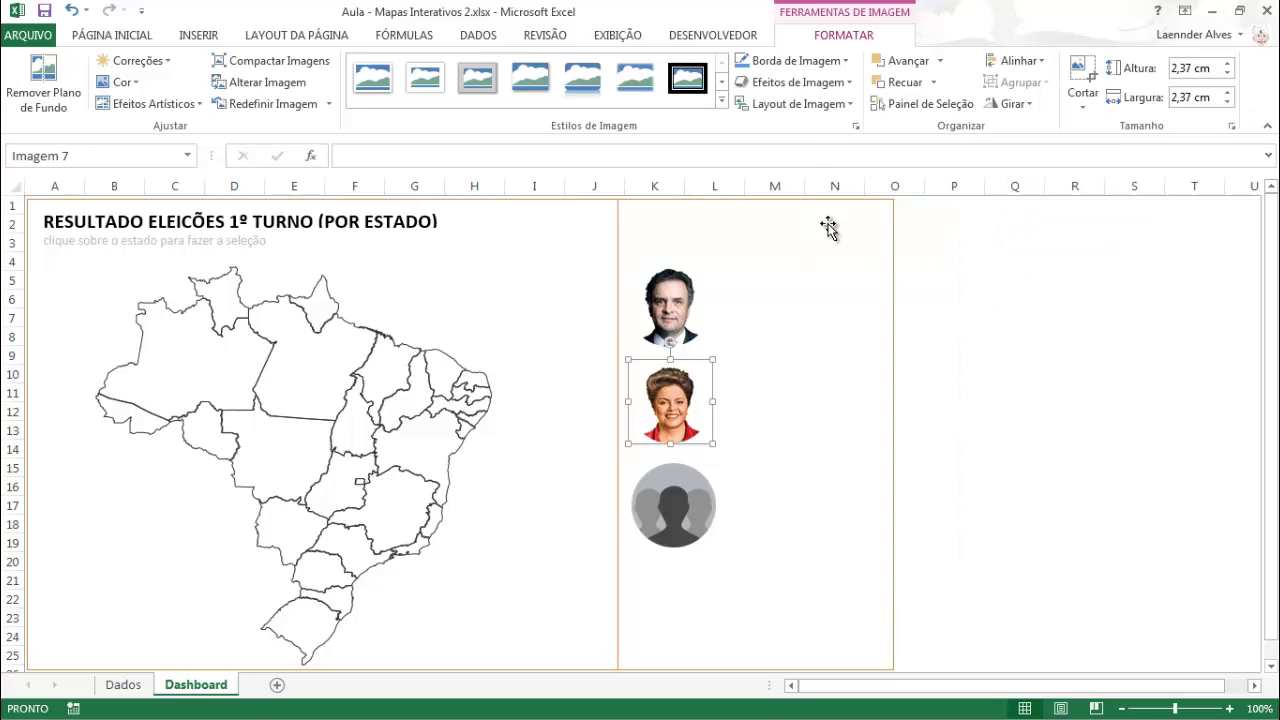
Crop the grey silhouette picture below Dilma to an oval shape.
left_click(673, 485)
left_click(1083, 100)
mouse_move(1085, 160)
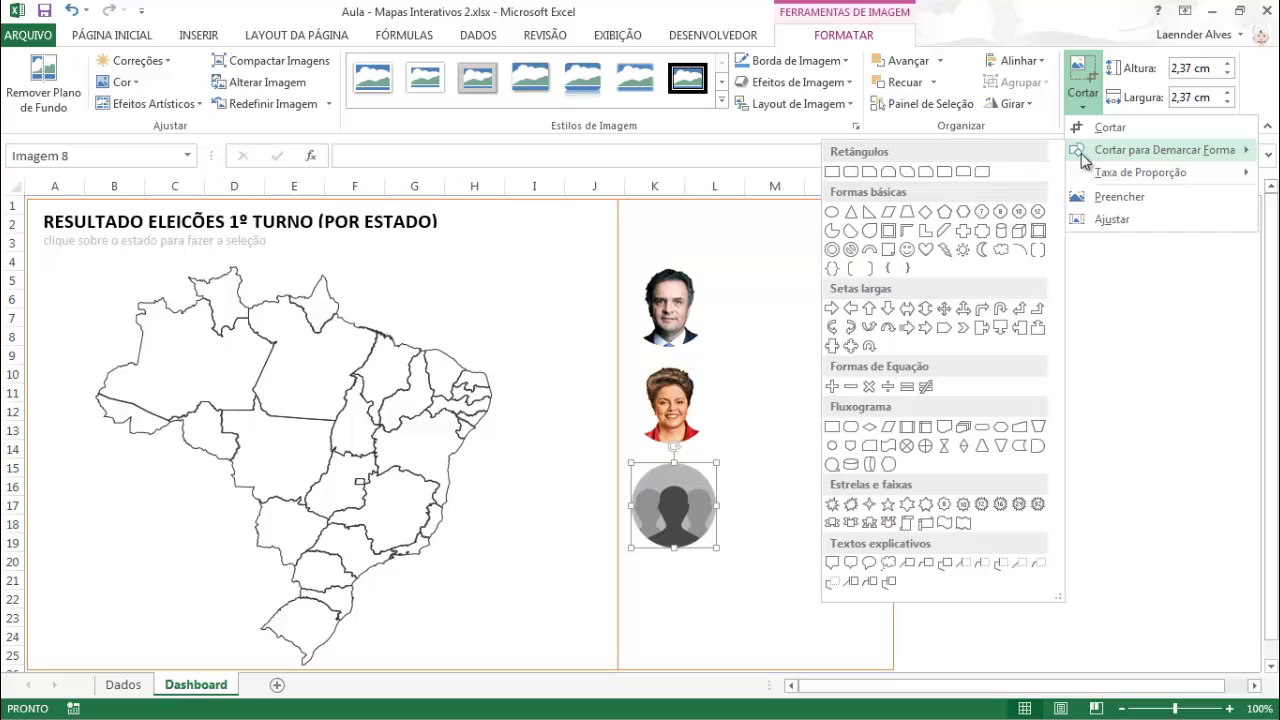
left_click(848, 214)
left_click(700, 386)
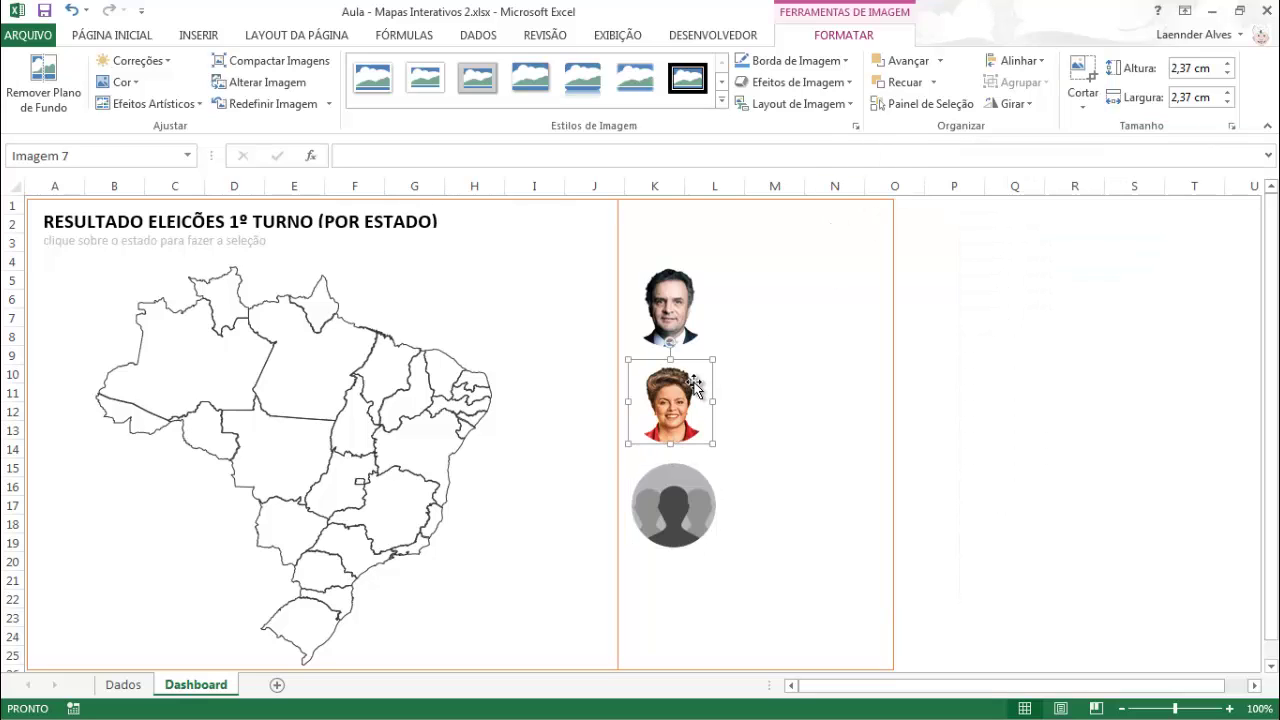
Give the Aécio picture a blue border and the Dilma picture a red border.
left_click(687, 330)
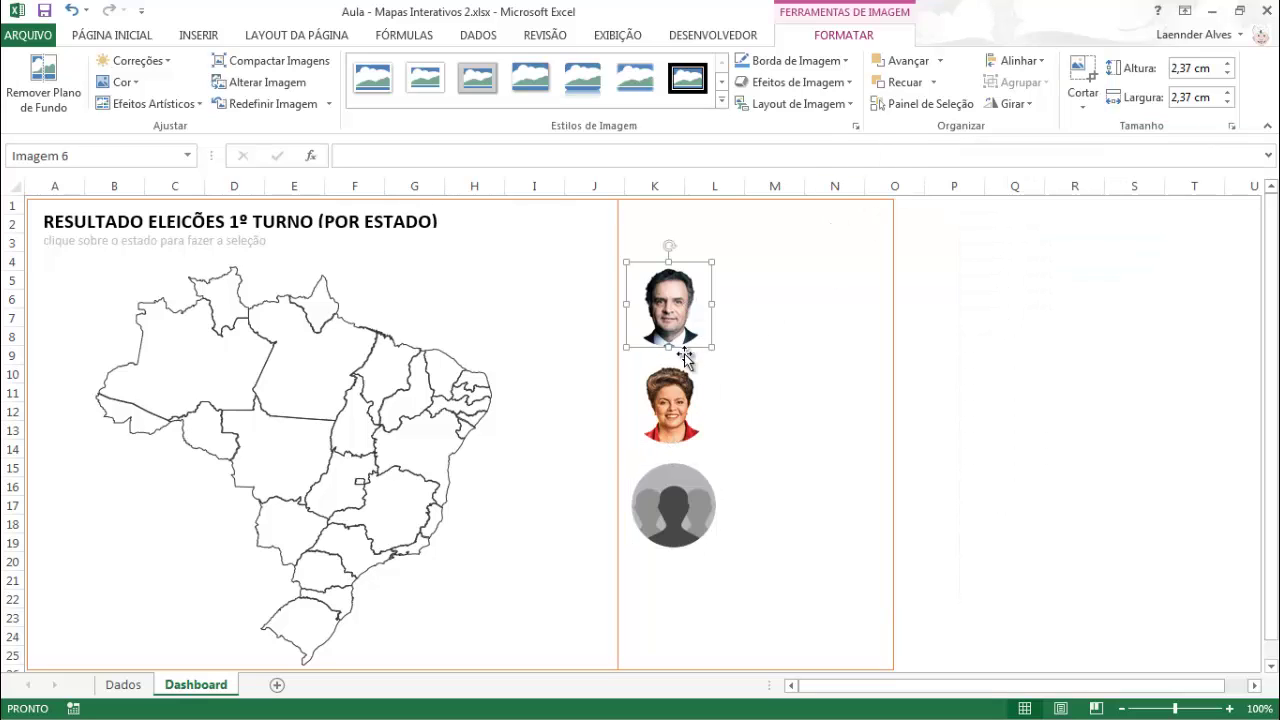
left_click(840, 61)
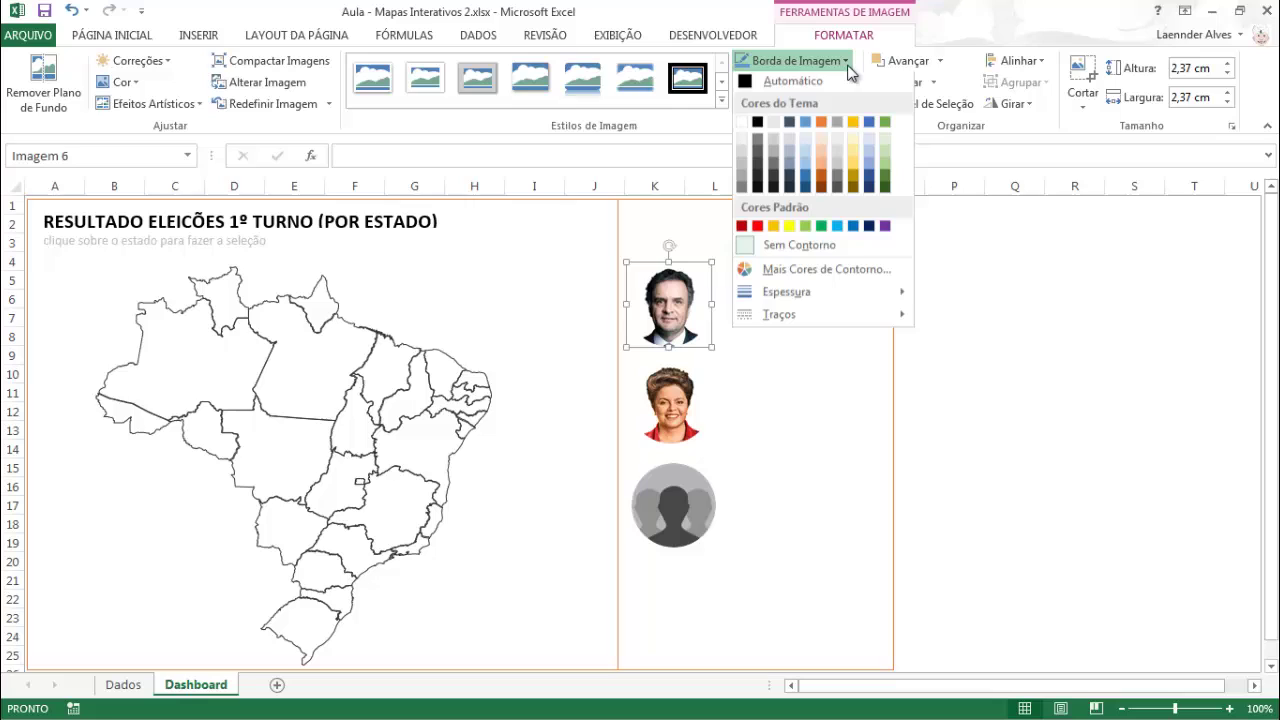
left_click(804, 125)
left_click(664, 380)
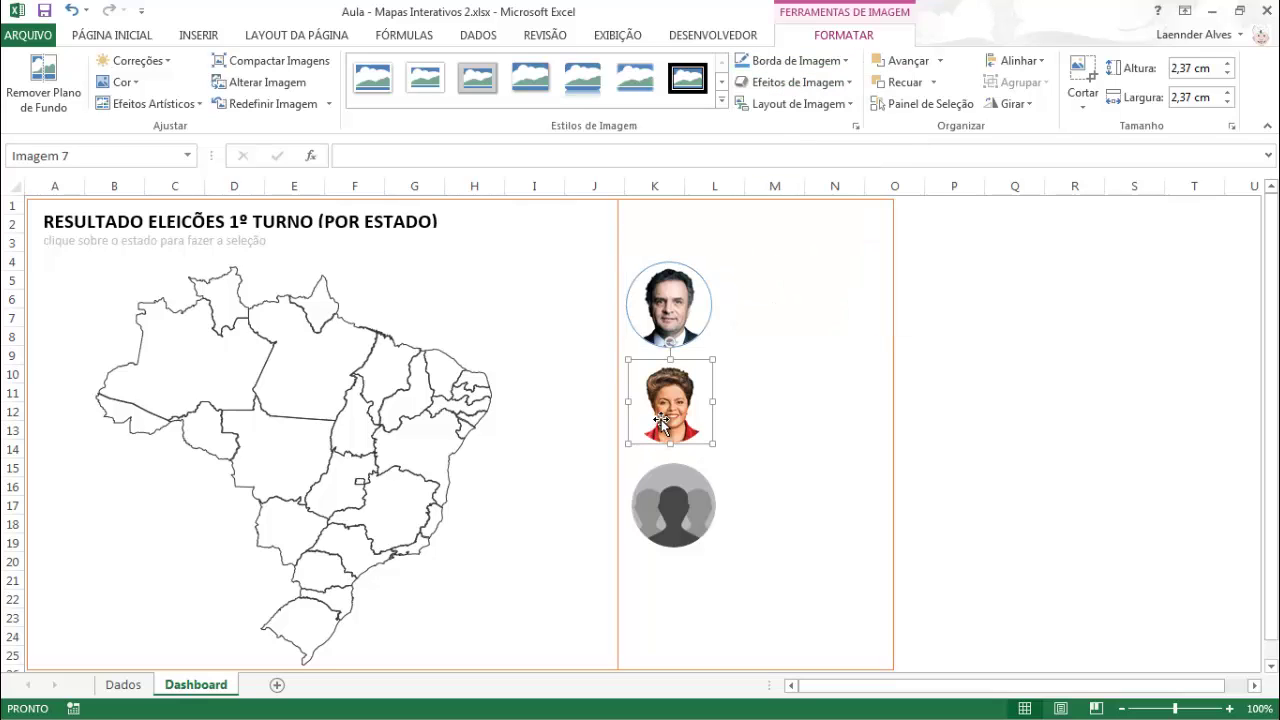
left_click(830, 64)
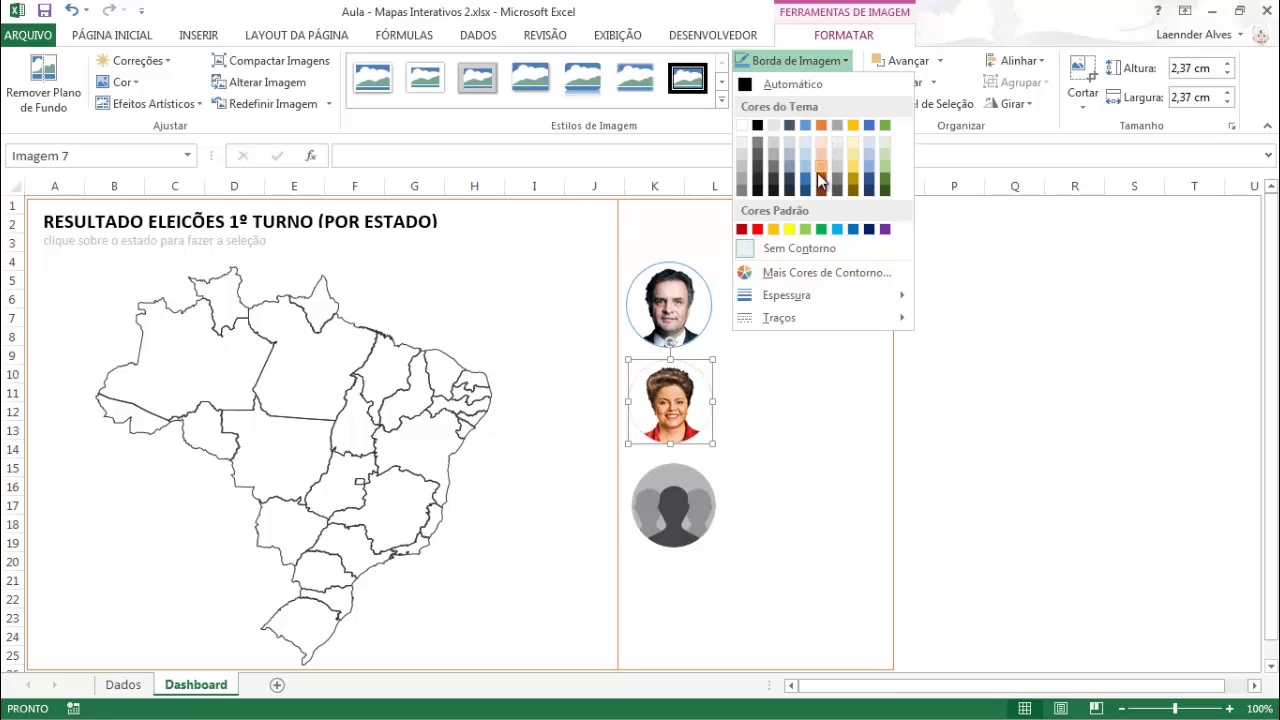
left_click(757, 230)
Give the silhouette picture a grey border.
left_click(676, 482)
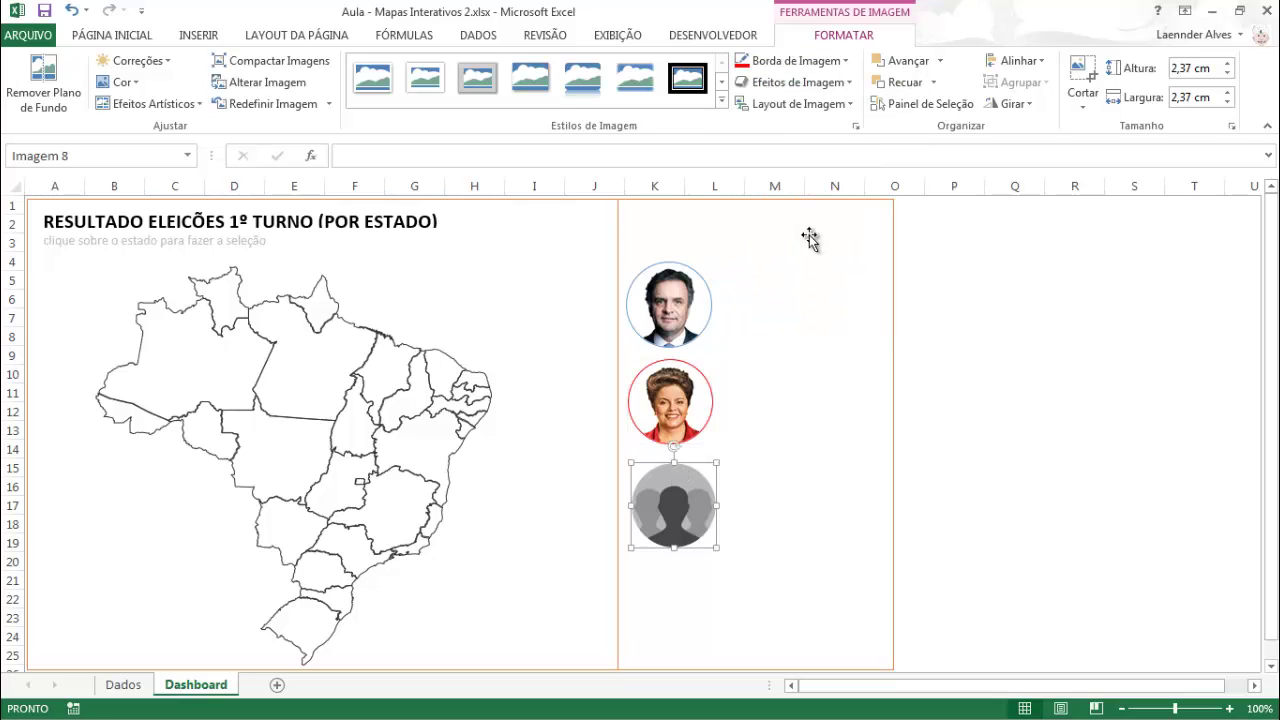
left_click(830, 61)
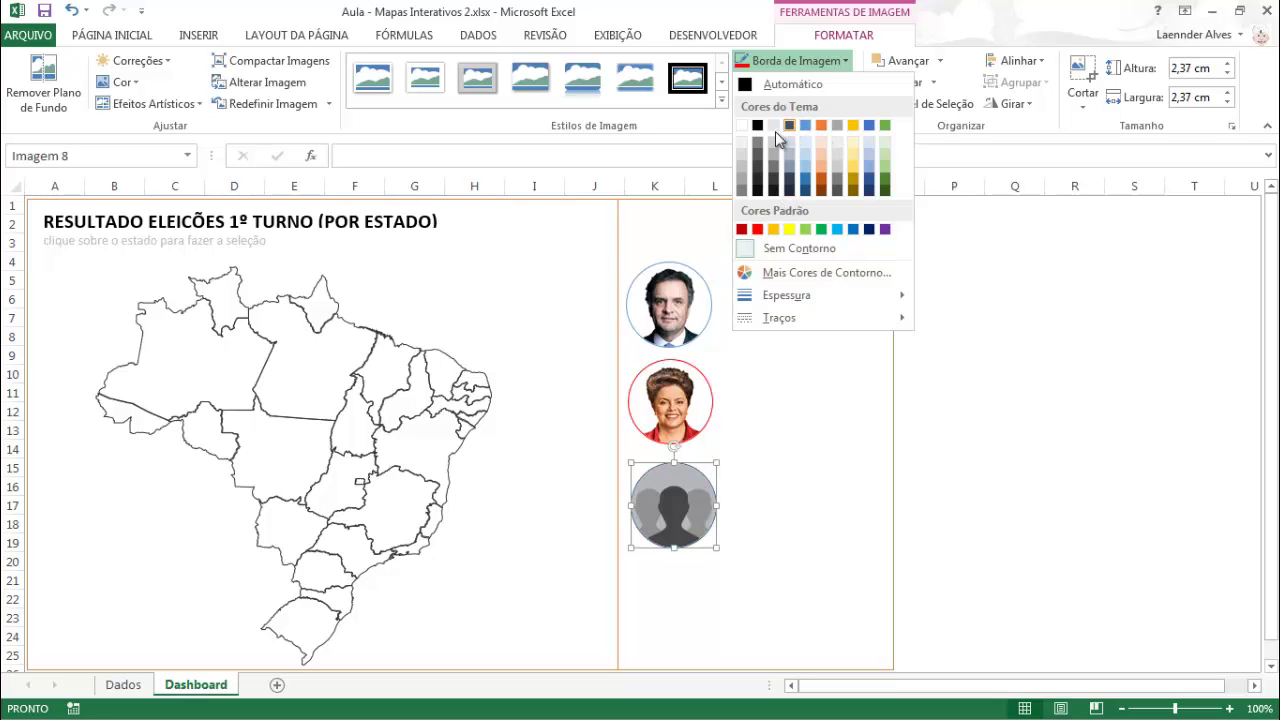
left_click(774, 163)
Set the border thickness of all three candidate pictures together to 1½ pt.
left_click(677, 308)
left_click(676, 398, "ctrl")
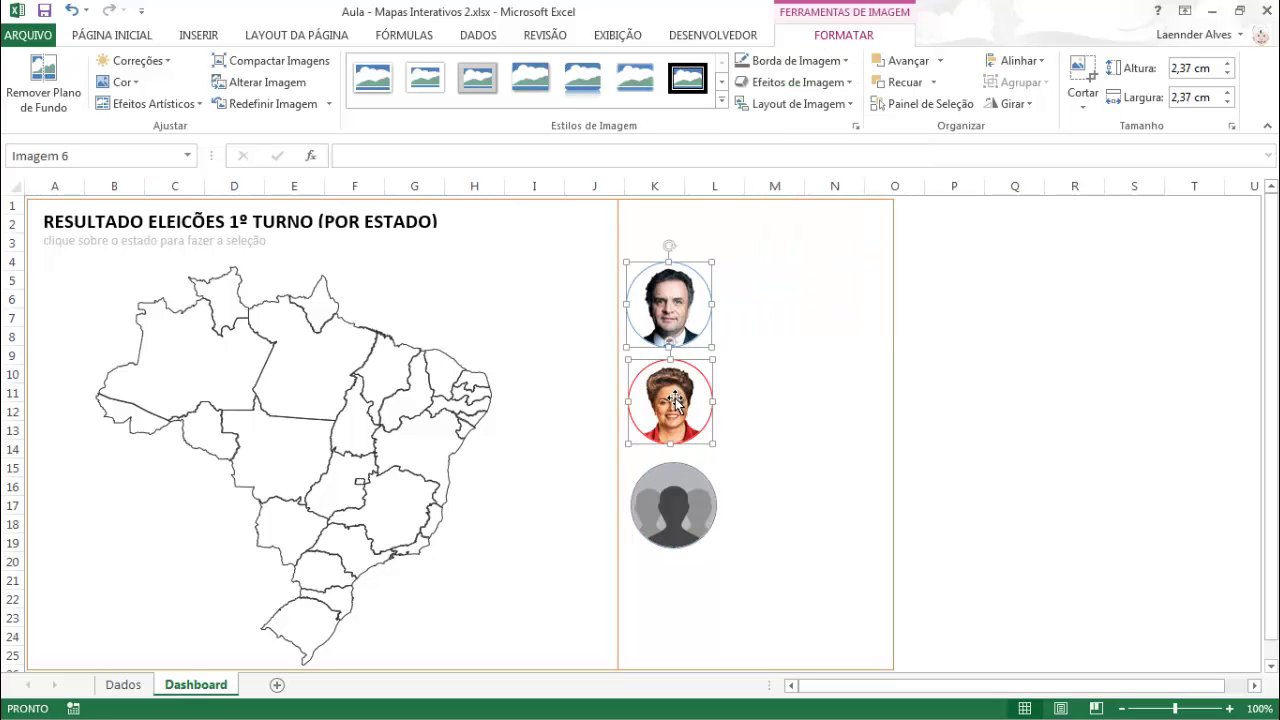
left_click(672, 491, "ctrl")
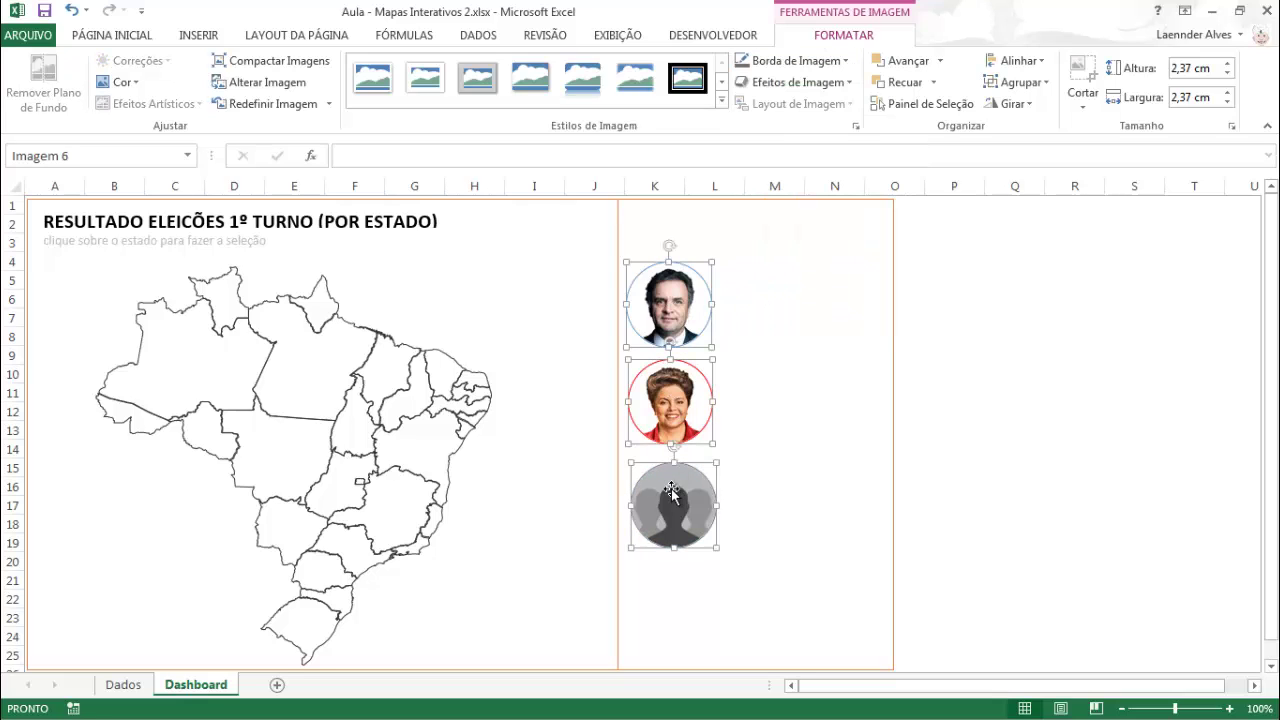
left_click(845, 61)
mouse_move(793, 296)
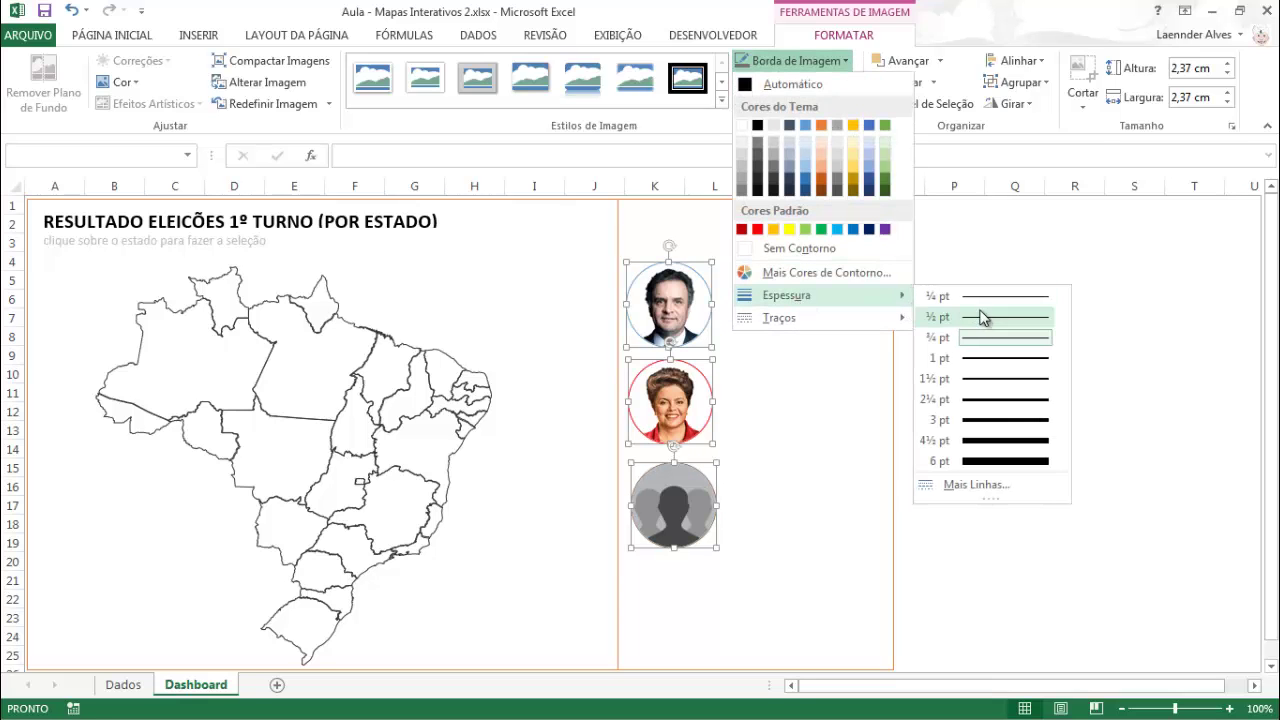
left_click(975, 380)
left_click(1074, 374)
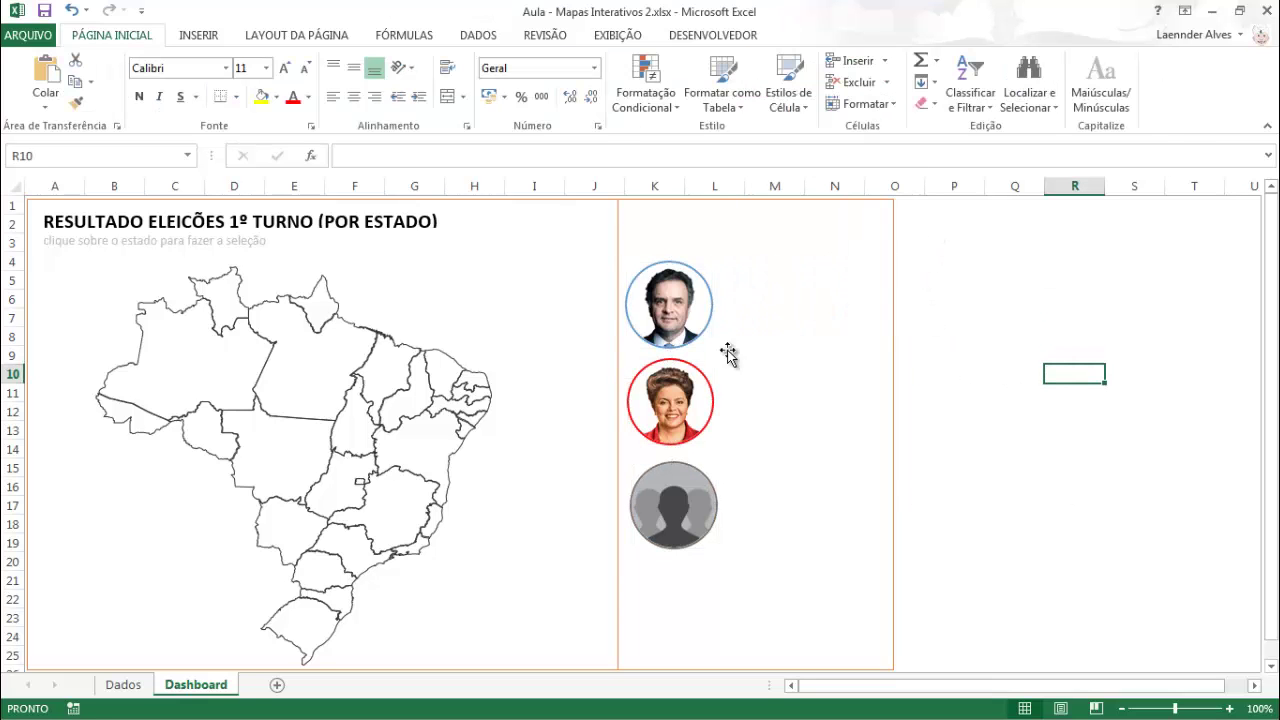
Align the three candidate pictures with each other on a common vertical centre line.
left_click(678, 309)
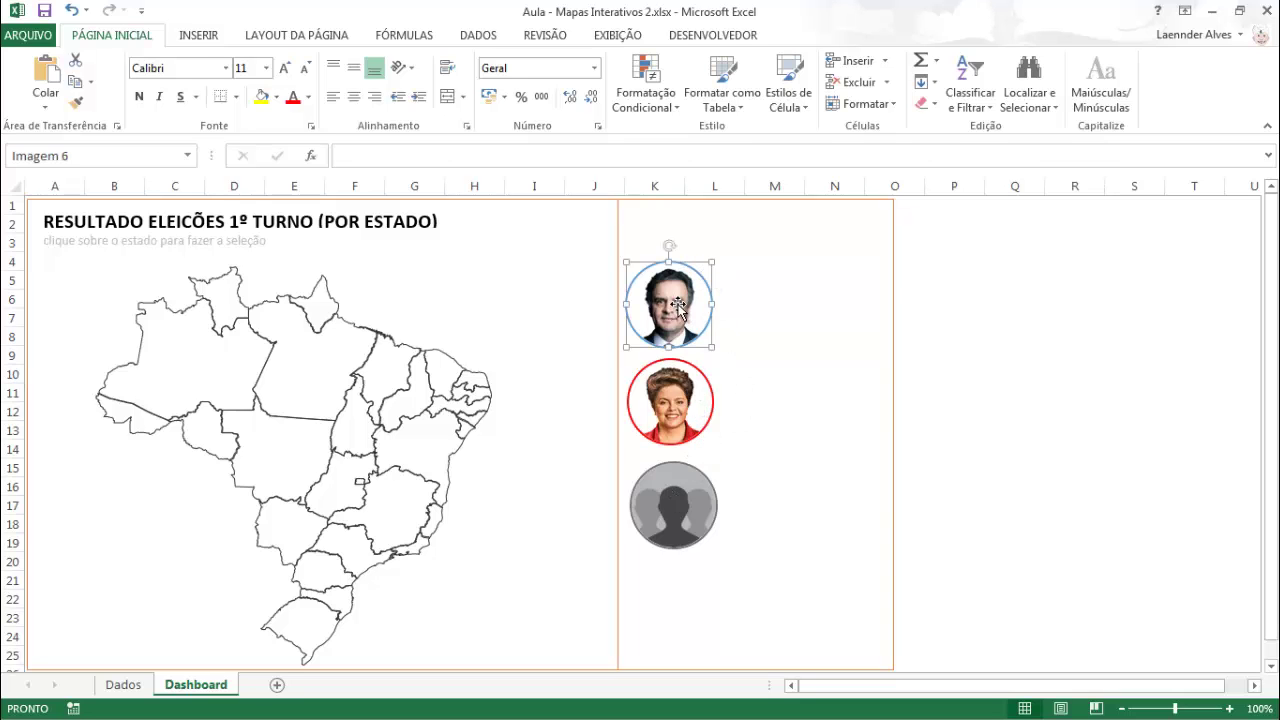
left_click(672, 420, "ctrl")
left_click(680, 500, "ctrl")
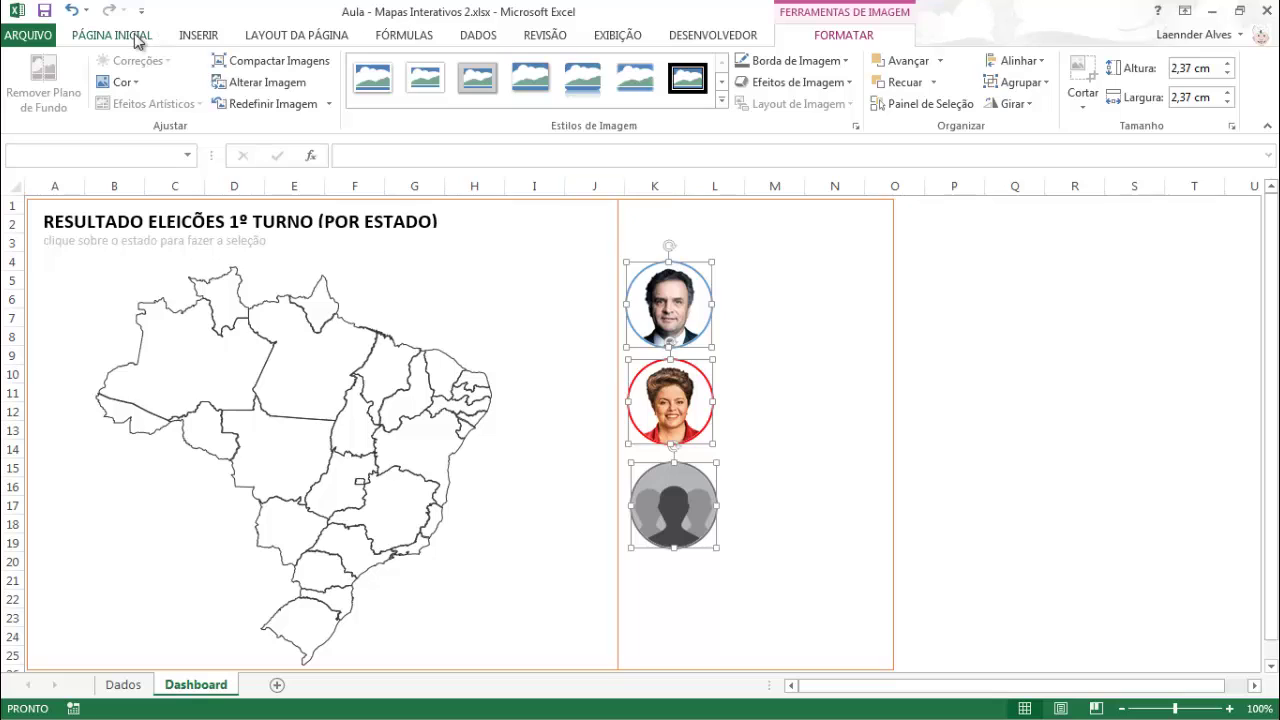
left_click(1040, 64)
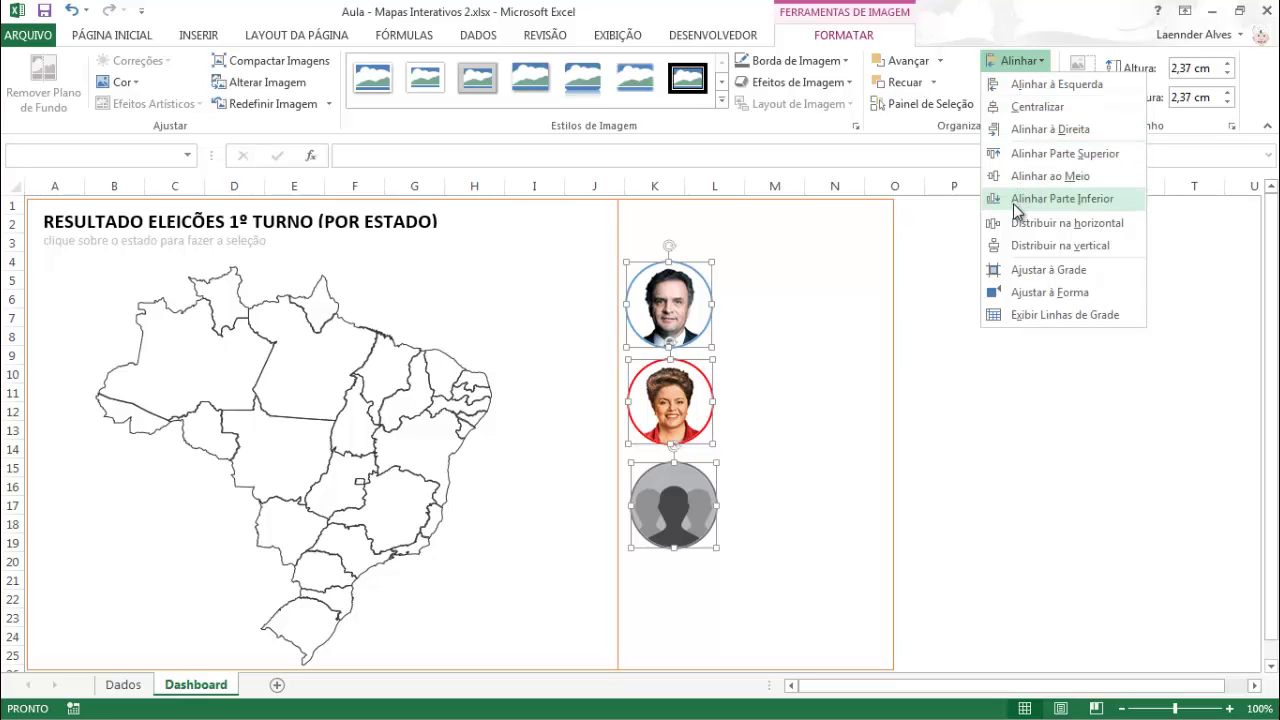
left_click(1036, 108)
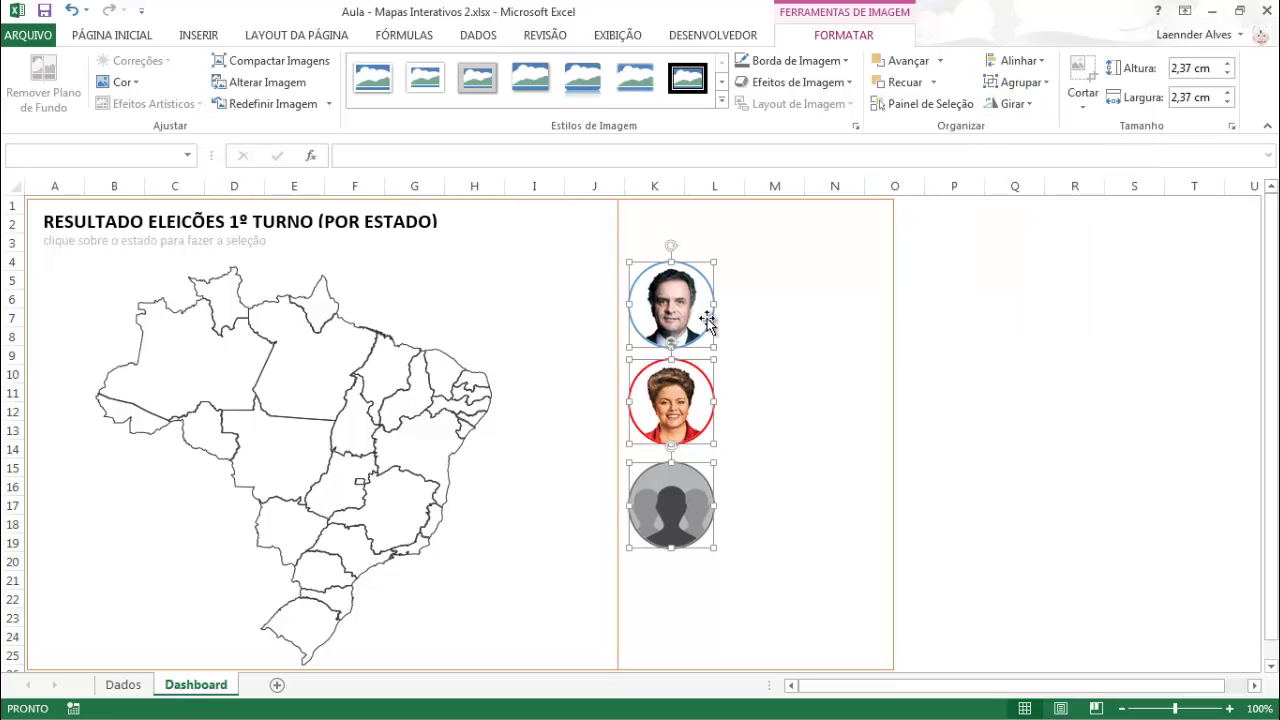